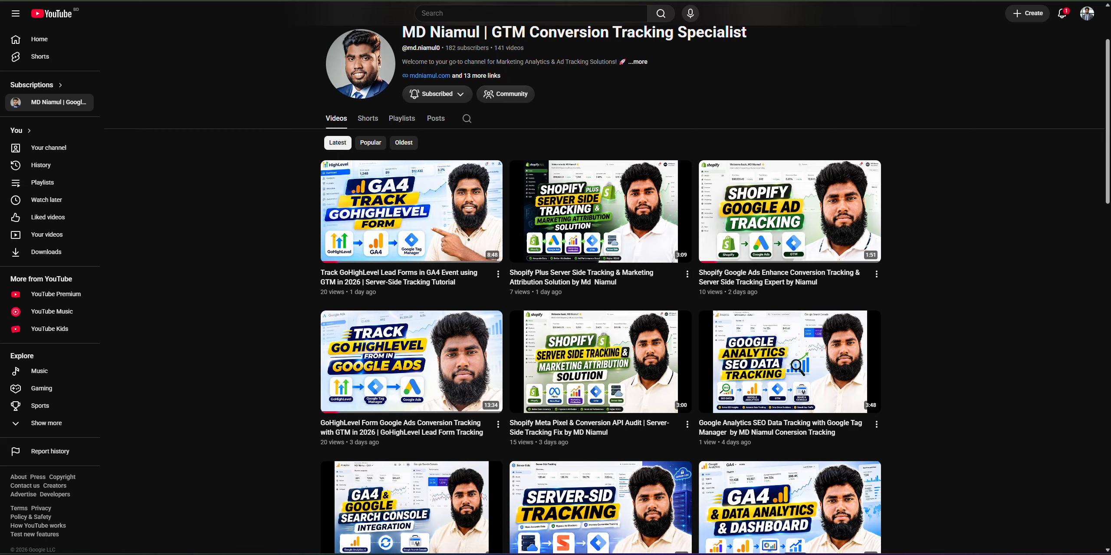
Glance at the Tag Manager tags list, then return to the Google Ads Help enhanced conversions article.
click(691, 1)
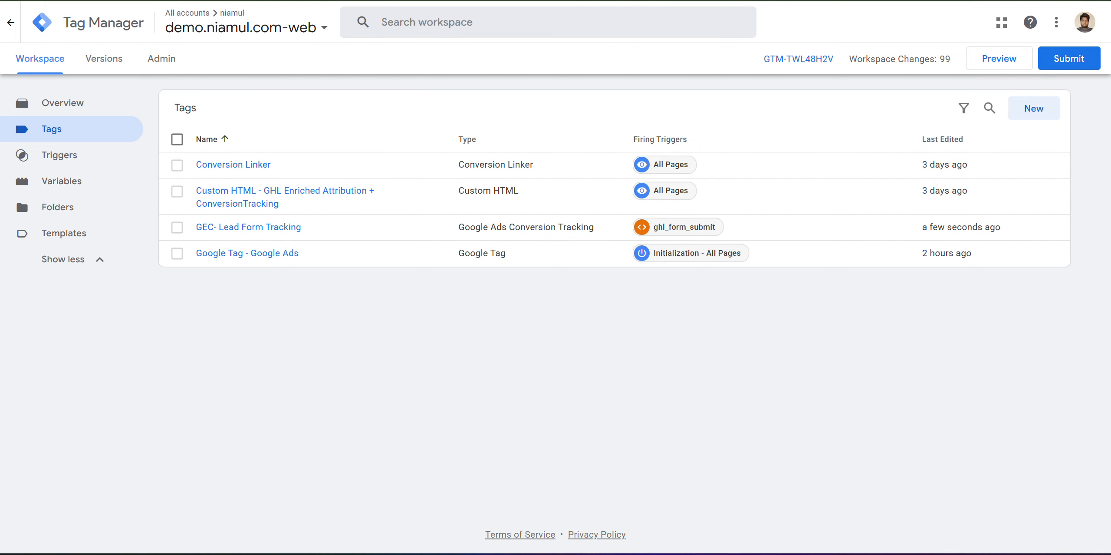
click(216, 0)
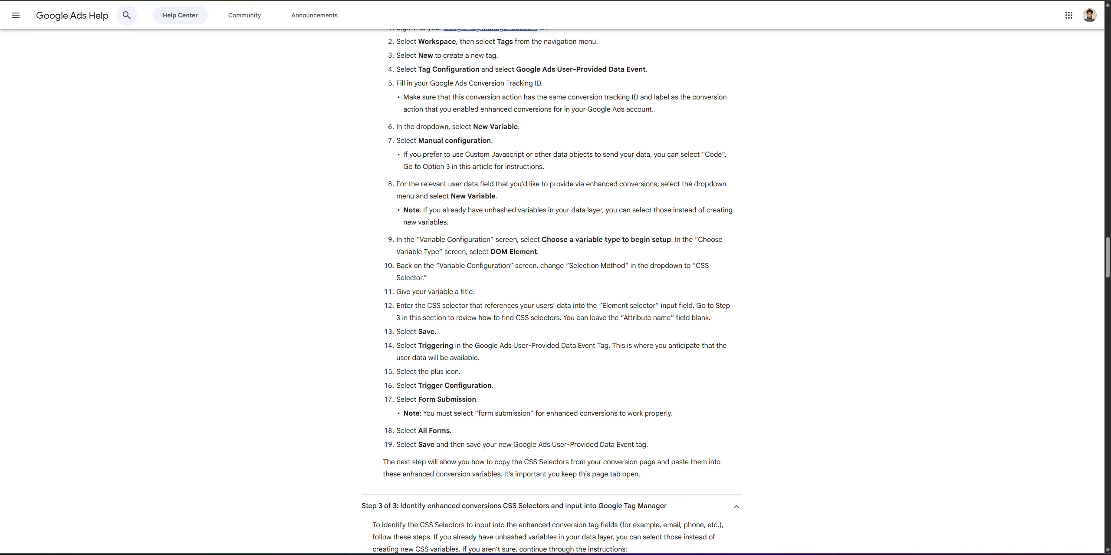
Scroll to the top of the Help article and highlight its title.
scroll(344, 215, up, 15)
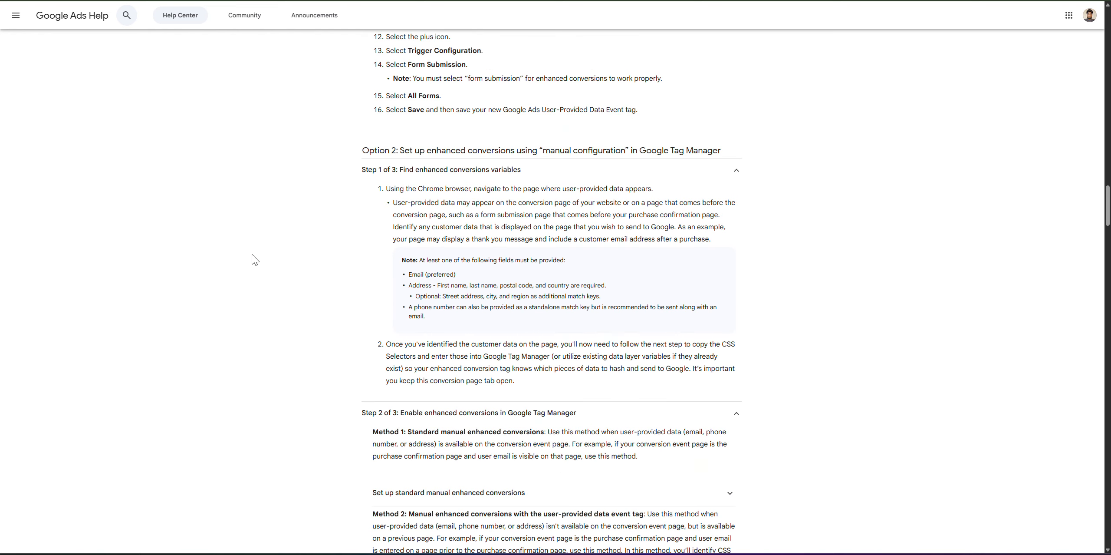
scroll(252, 254, up, 7)
scroll(252, 255, up, 20)
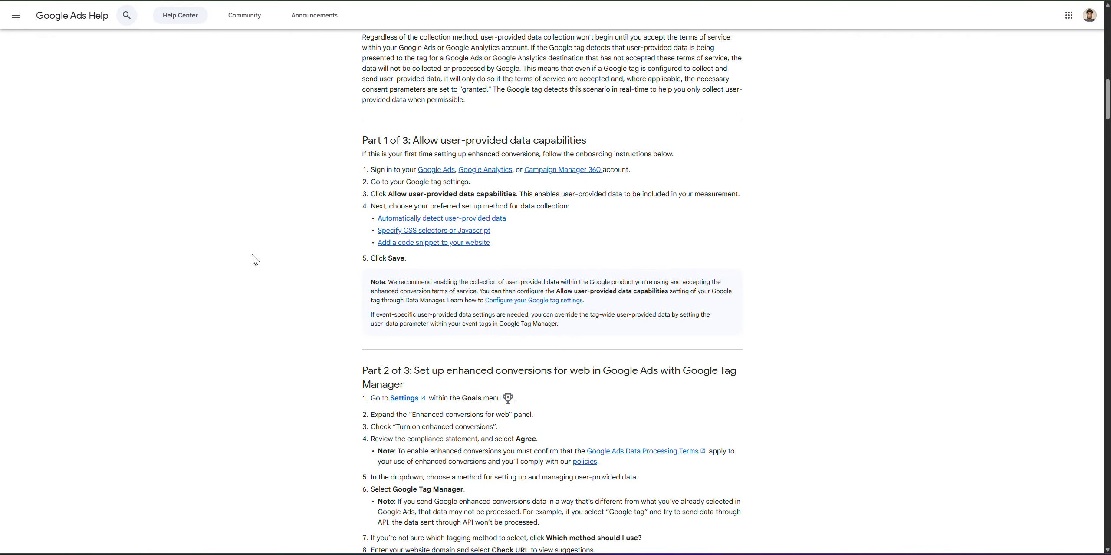
scroll(252, 253, up, 10)
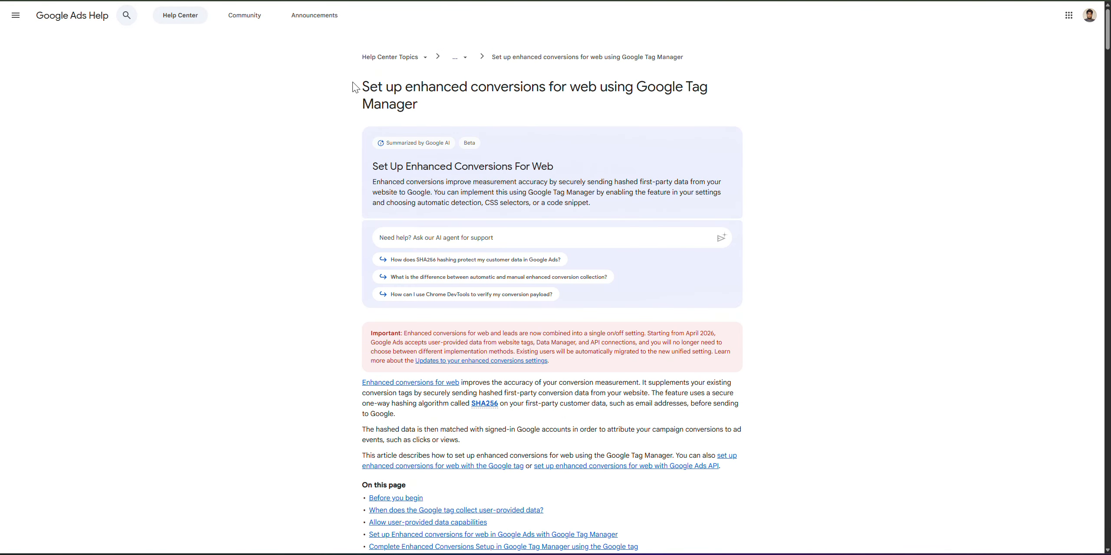
drag(351, 85, 441, 104)
click(546, 86)
drag(363, 86, 597, 103)
click(727, 101)
Scroll down to Option 3's key-name table listing email and phone_number.
scroll(571, 229, down, 20)
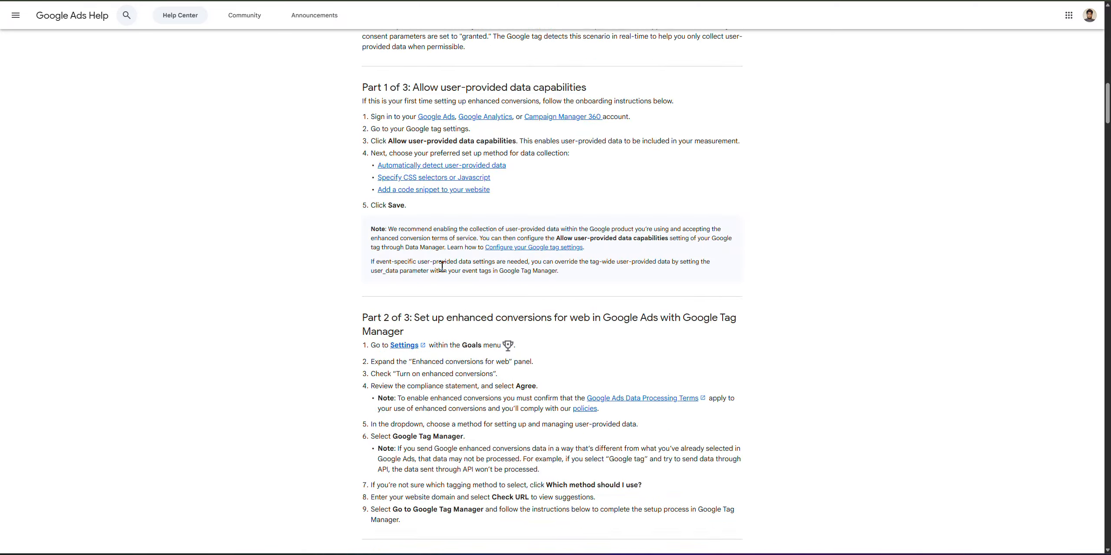
scroll(349, 277, down, 5)
scroll(353, 281, up, 10)
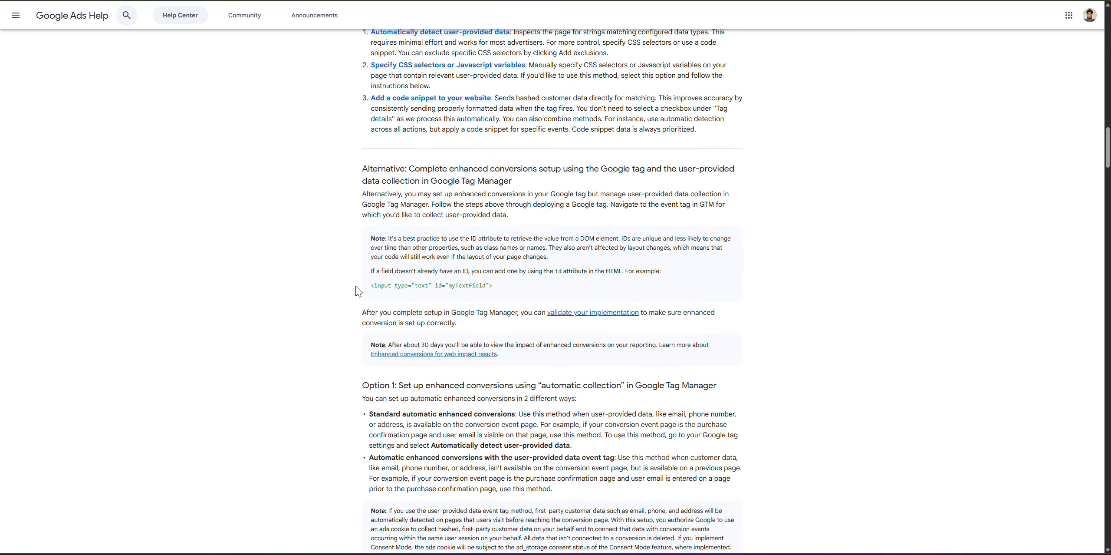
scroll(374, 274, down, 10)
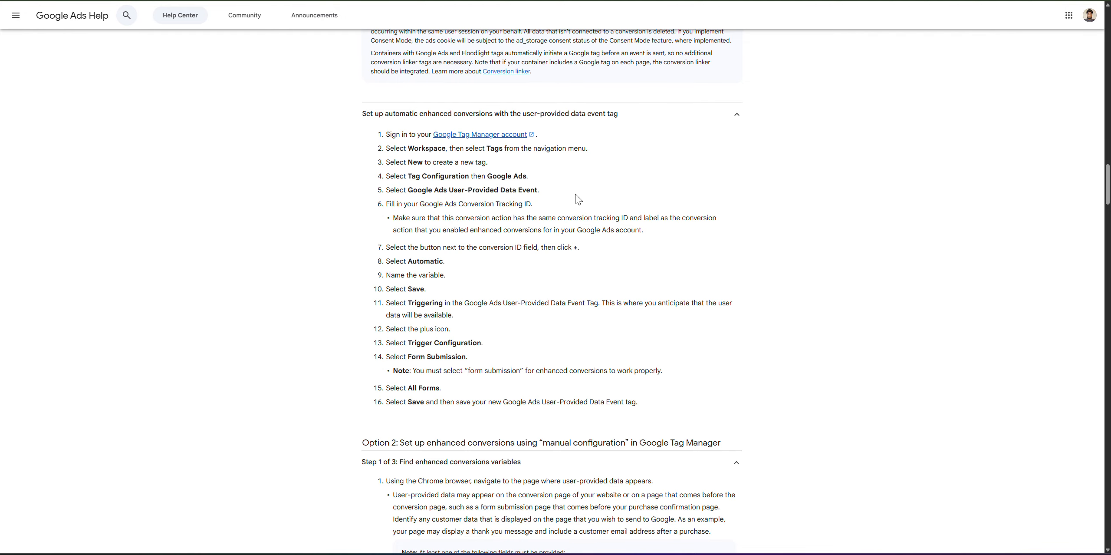
scroll(338, 234, down, 8)
scroll(338, 234, down, 20)
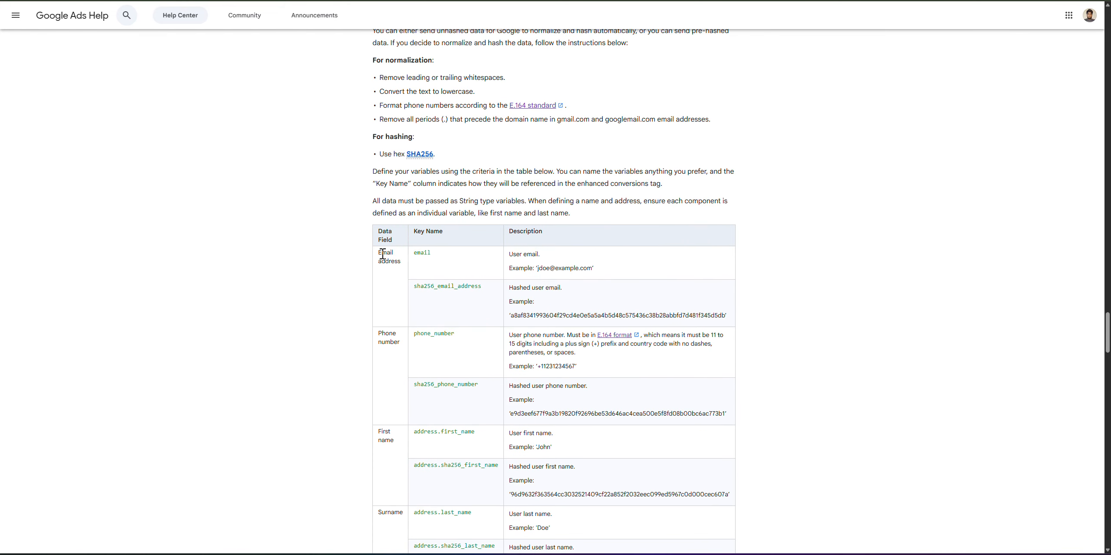
Highlight the Email, phone_number, address.first_name, street and postal_code key names.
double_click(385, 253)
click(427, 256)
drag(414, 331, 473, 331)
drag(414, 432, 509, 440)
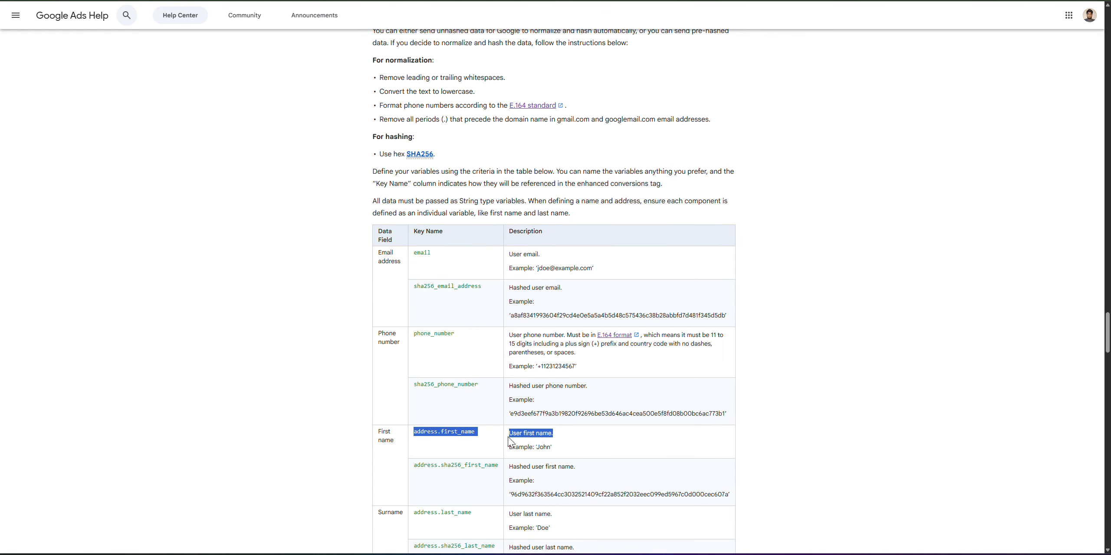
scroll(504, 434, down, 5)
drag(416, 393, 458, 393)
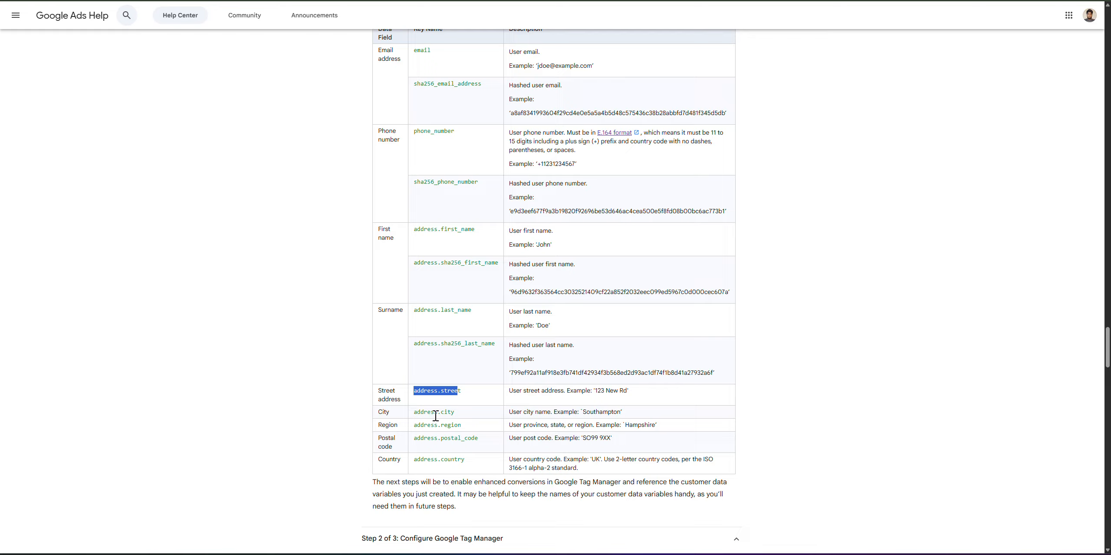
click(445, 414)
drag(441, 437, 488, 441)
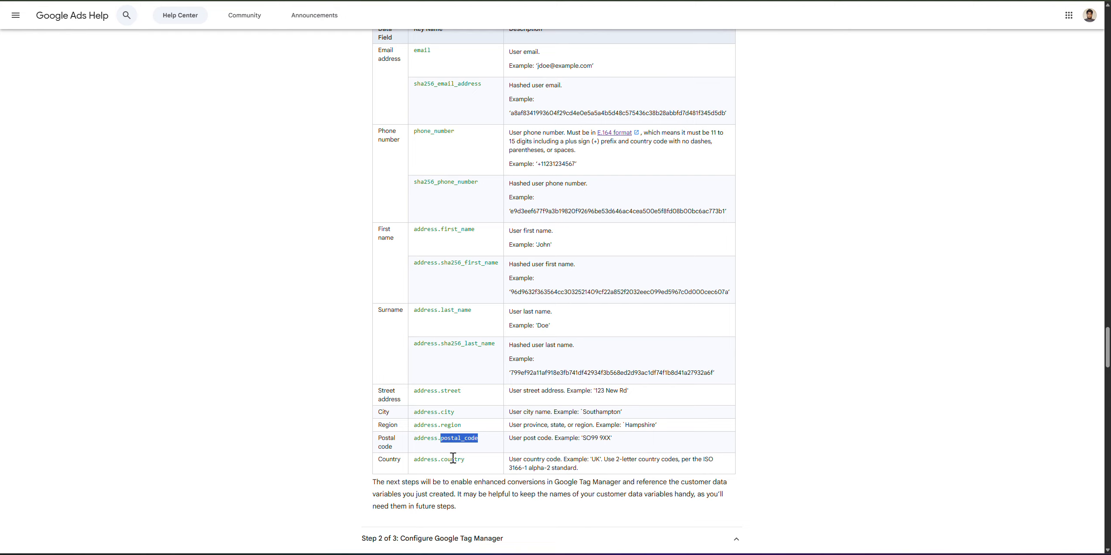
Scroll through the Option 2 steps and highlight the table header, email and phone rows.
scroll(499, 409, up, 10)
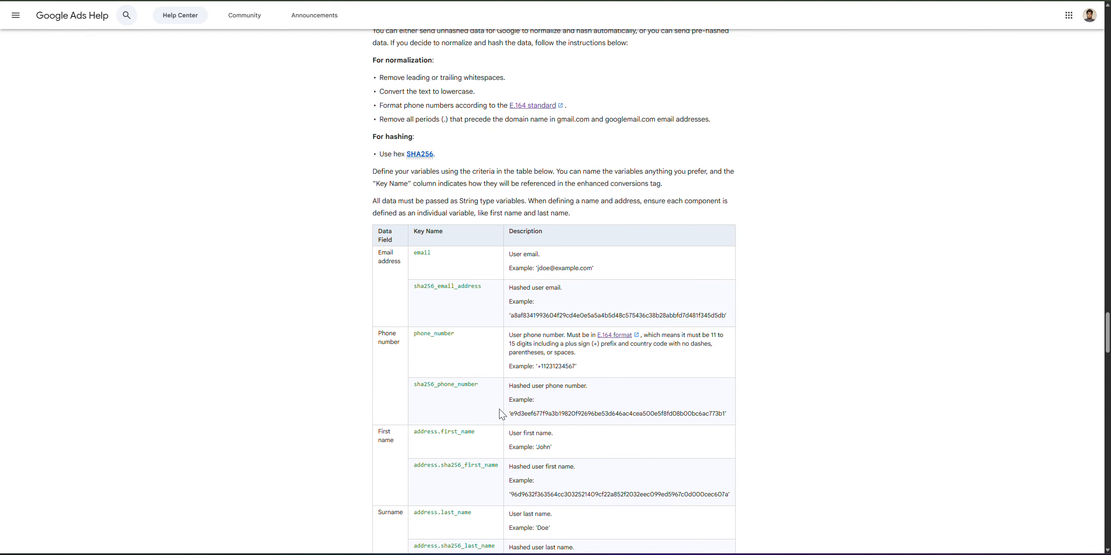
scroll(503, 350, up, 12)
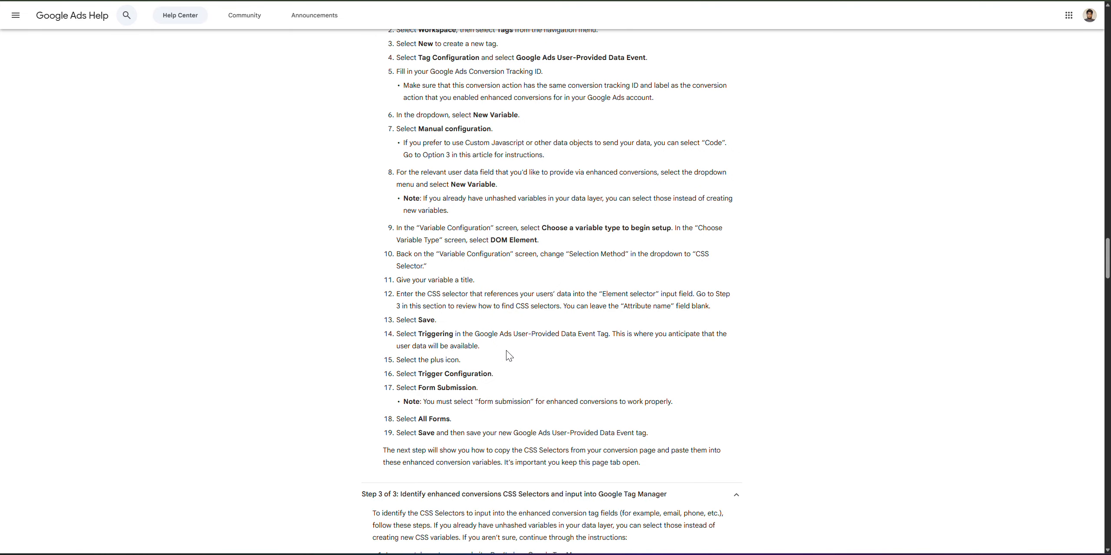
scroll(508, 351, up, 5)
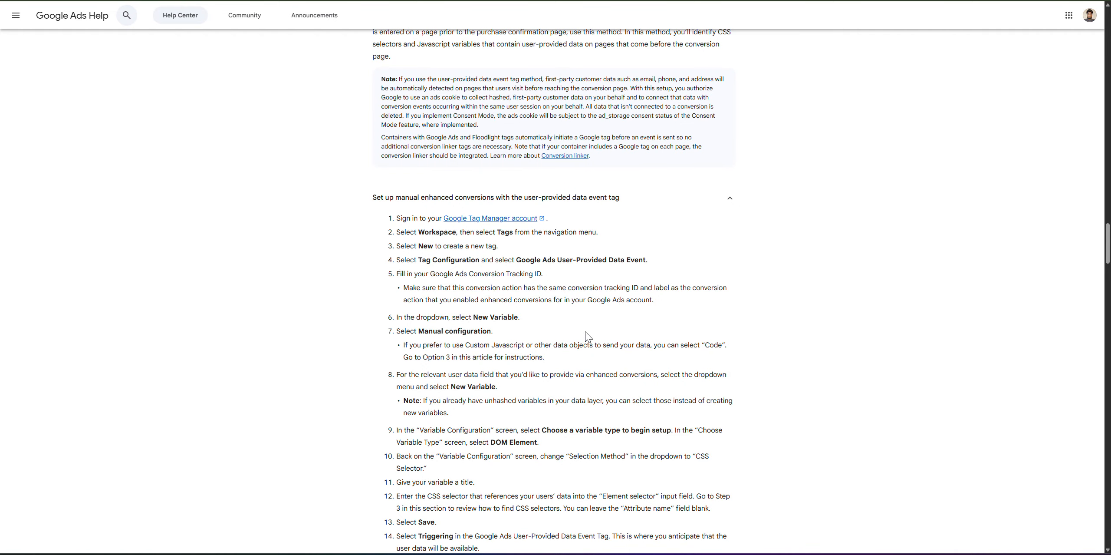
scroll(406, 300, down, 20)
scroll(323, 307, down, 6)
scroll(323, 302, up, 5)
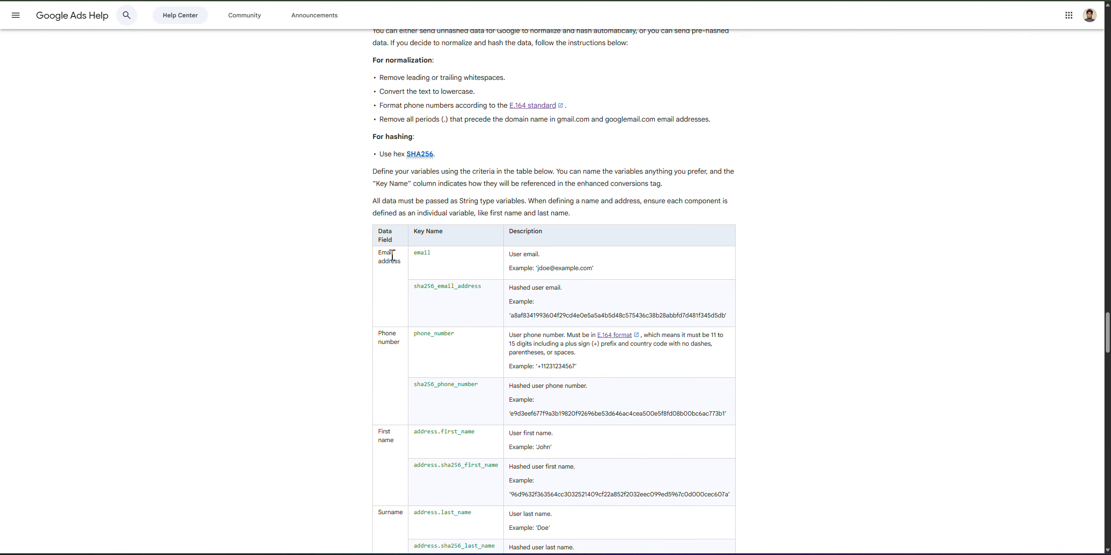
drag(366, 229, 334, 291)
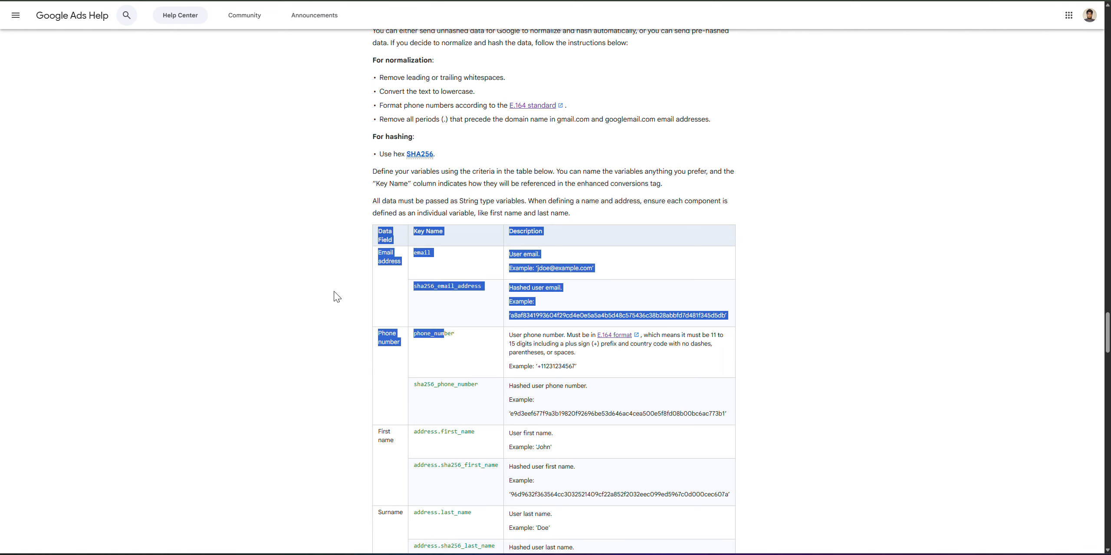
click(376, 270)
Review the street-through-country address keys, then go back to Tag Manager's tags list.
scroll(511, 310, down, 5)
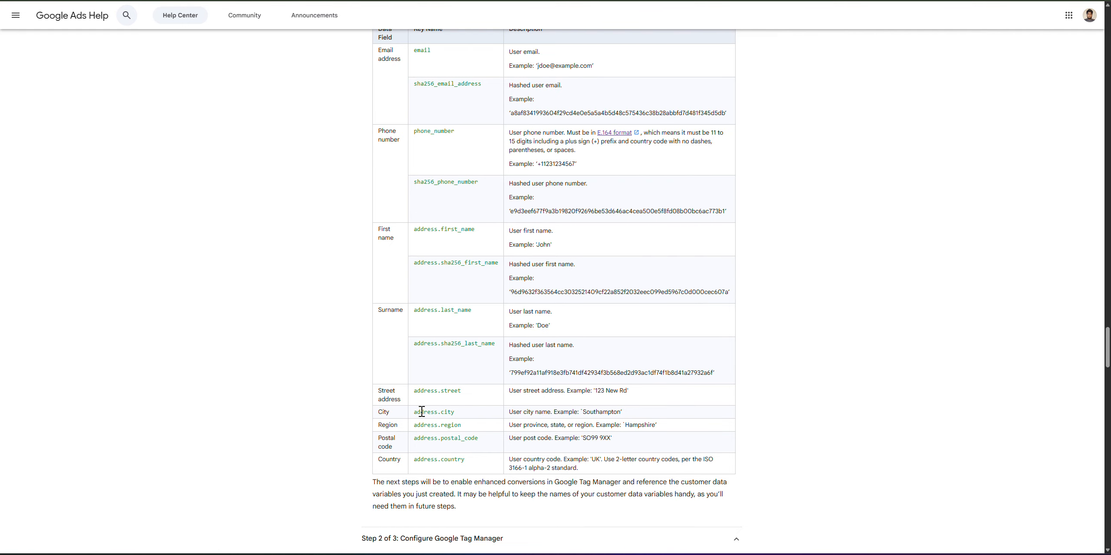
drag(412, 391, 482, 459)
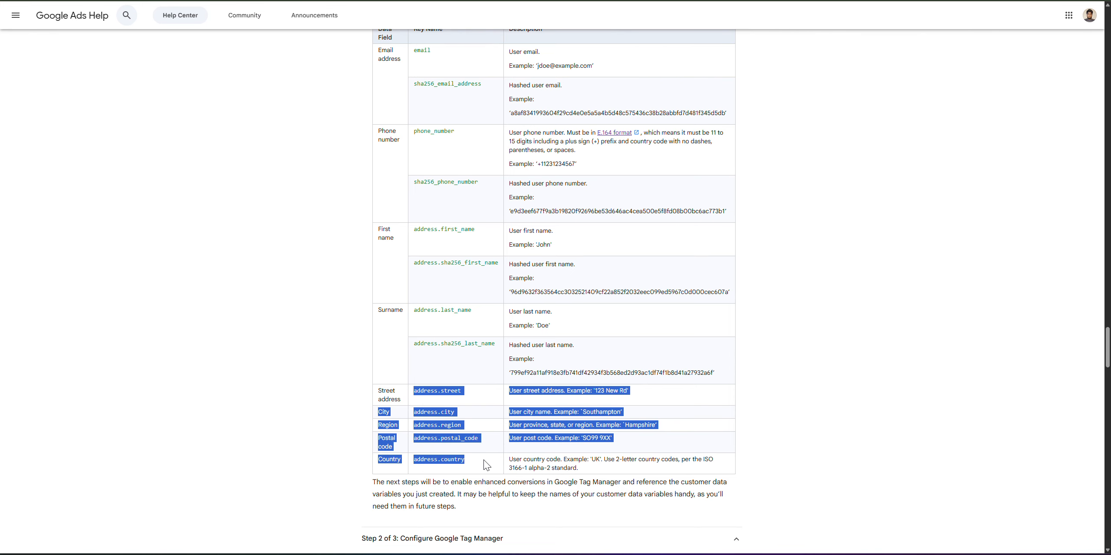
click(350, 388)
scroll(373, 379, up, 5)
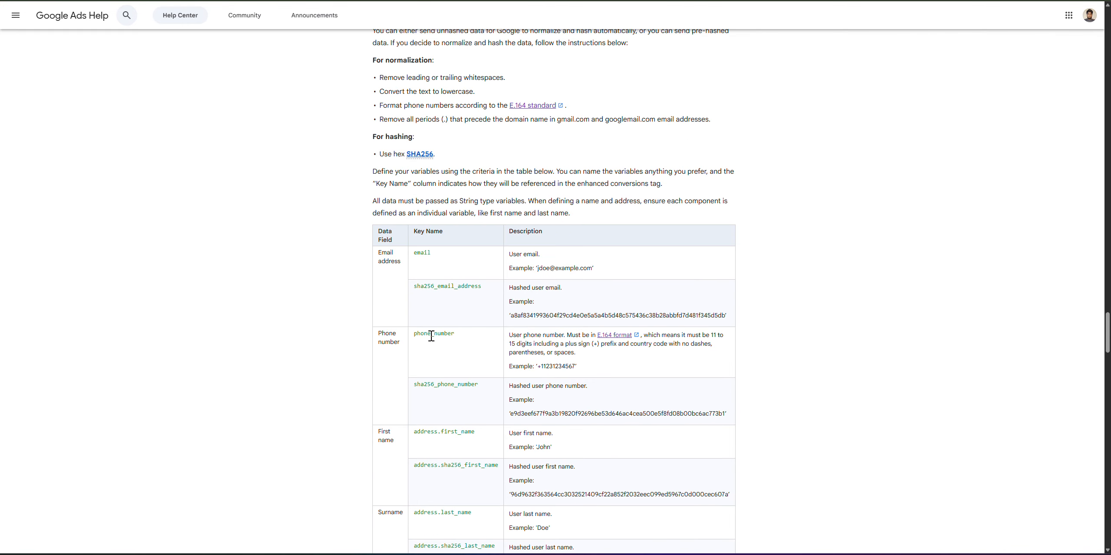
scroll(321, 280, up, 20)
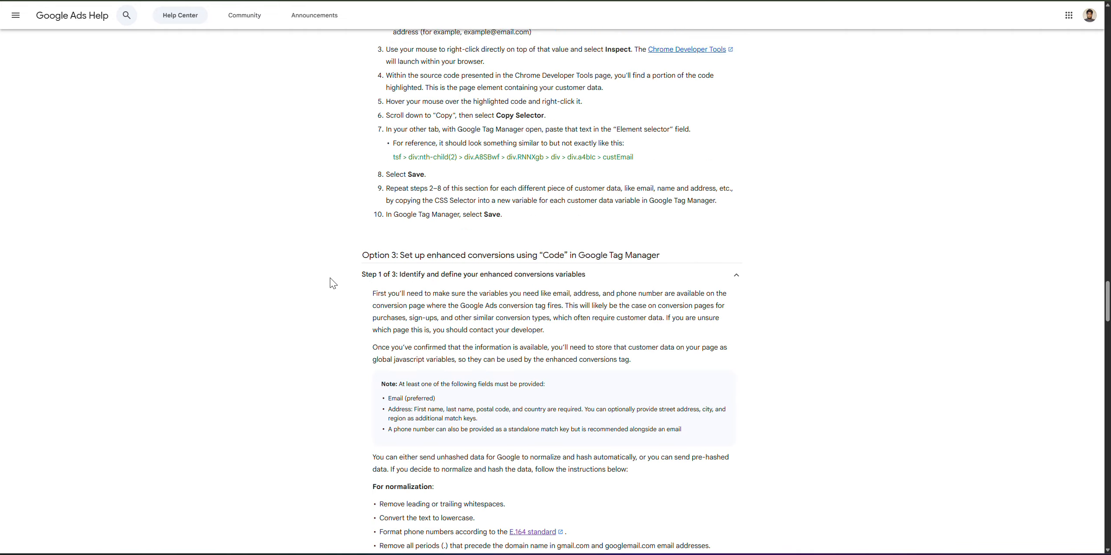
scroll(446, 307, down, 7)
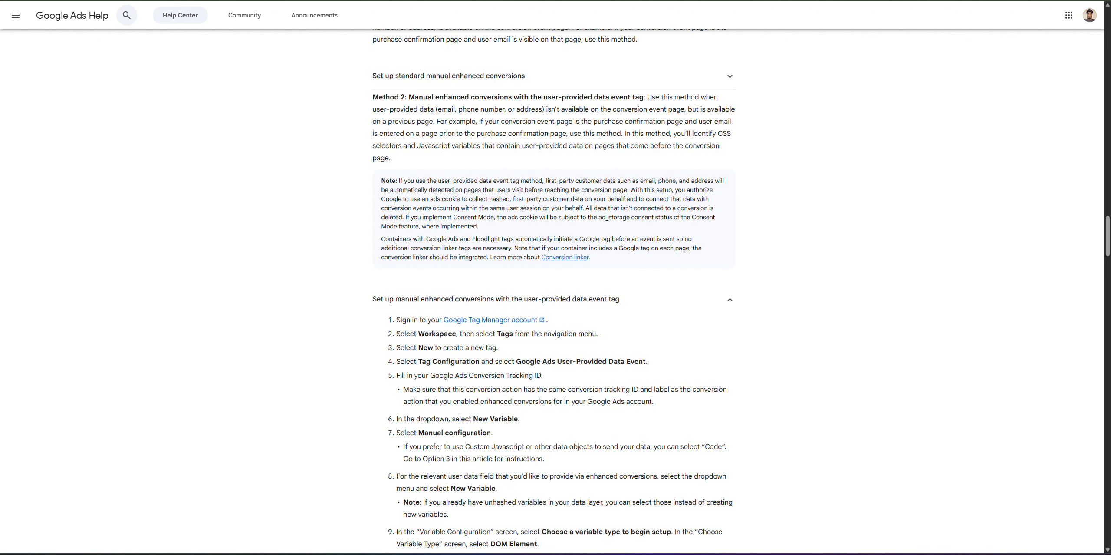
click(695, 1)
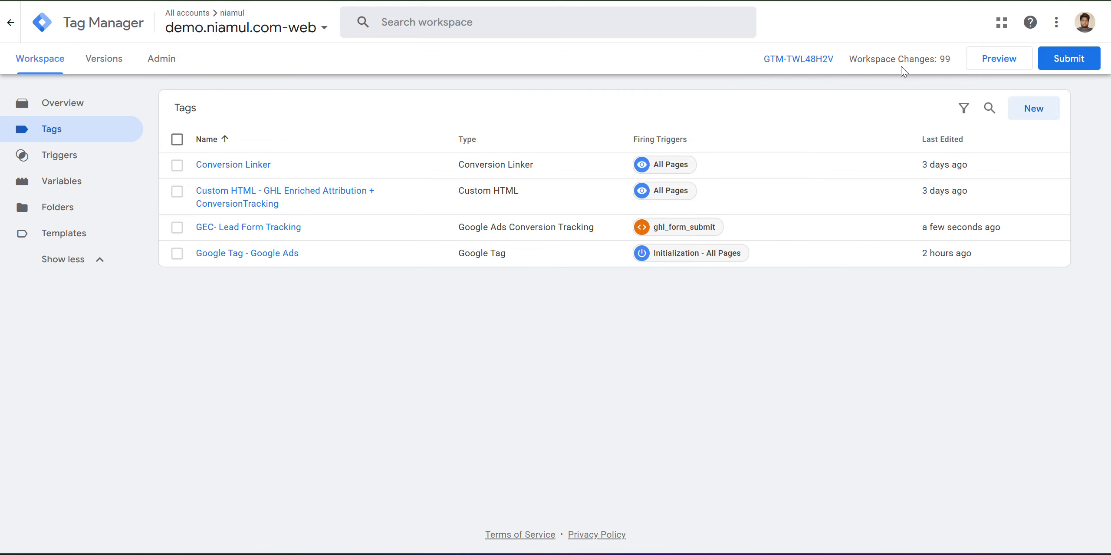
Launch Preview so Tag Assistant connects to the GoHighLevel Form Tracking For YouTube page.
click(982, 63)
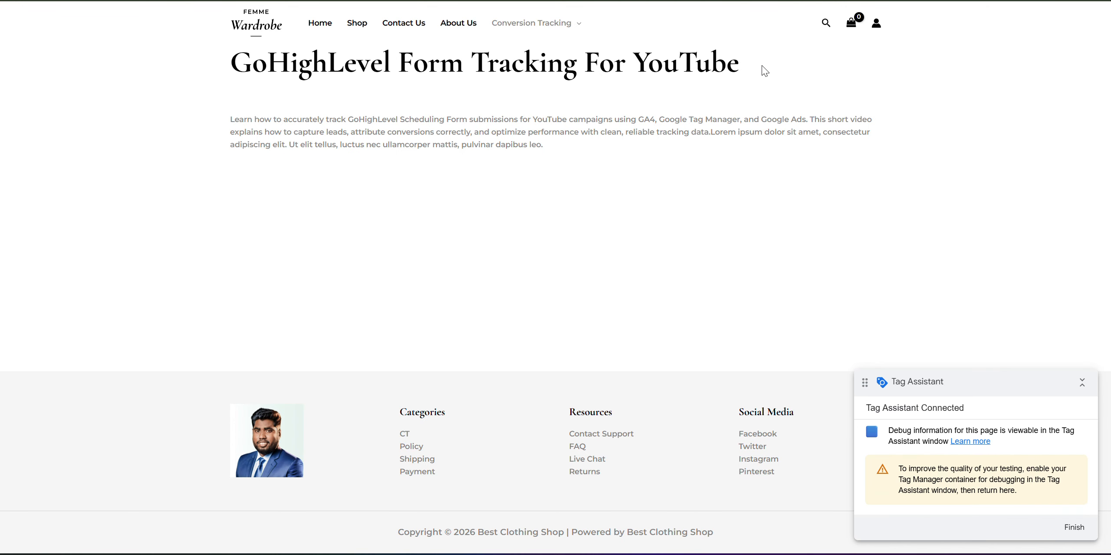
Fill First Name 'test', the saved last name and email, and a phone number.
click(651, 0)
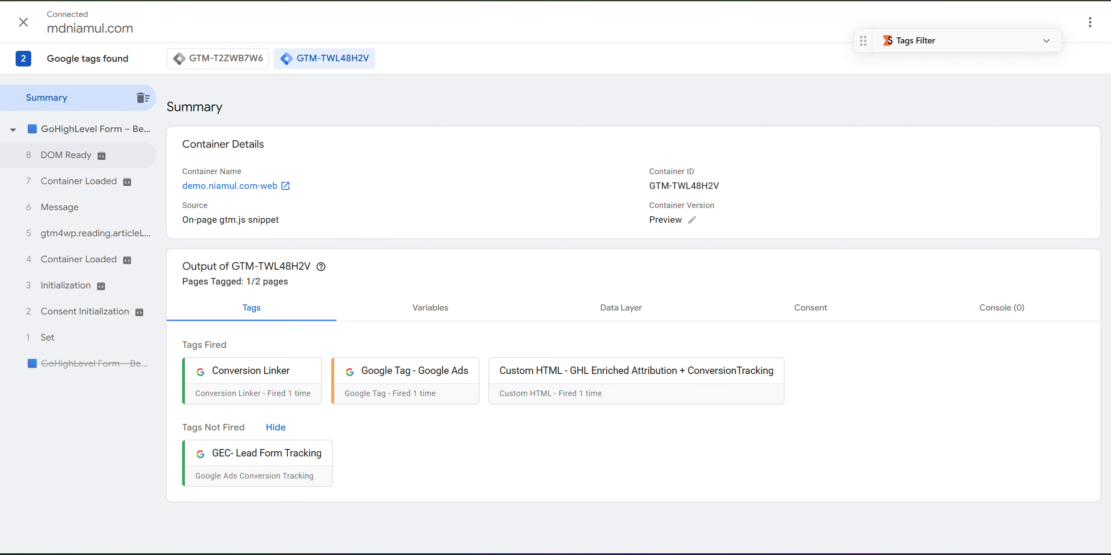
click(738, 0)
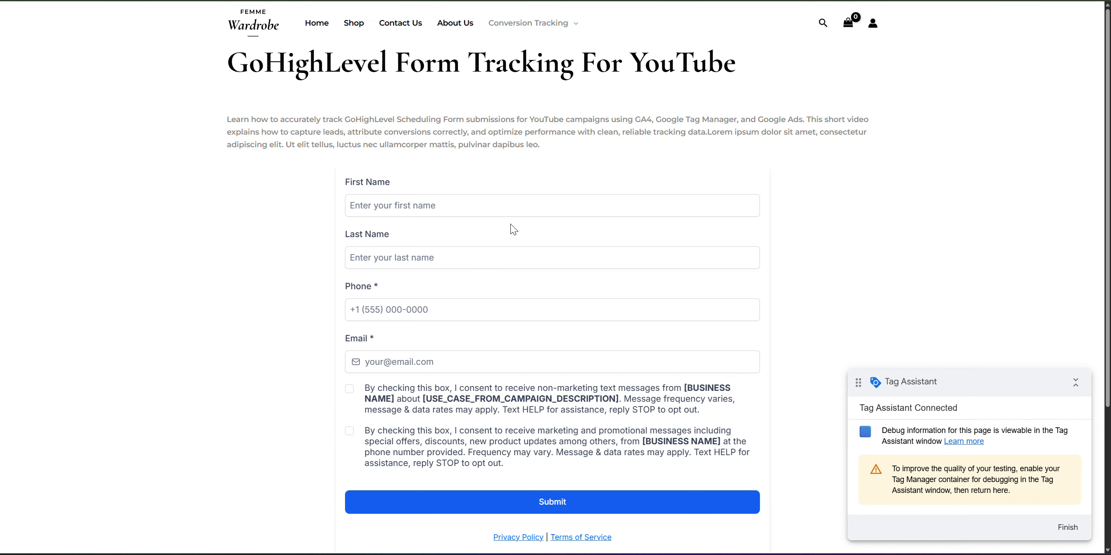
click(388, 207)
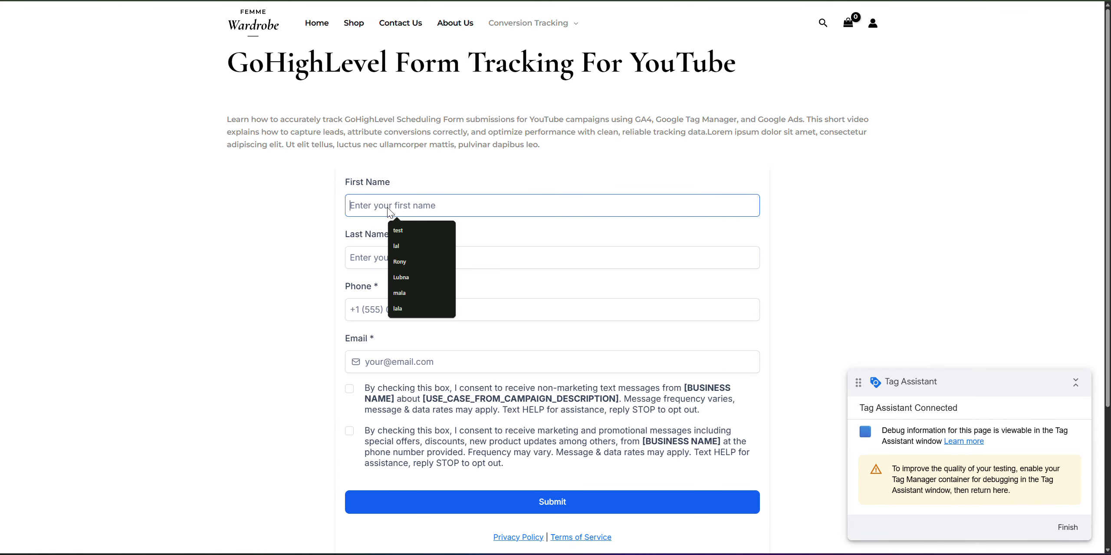
click(395, 231)
click(377, 257)
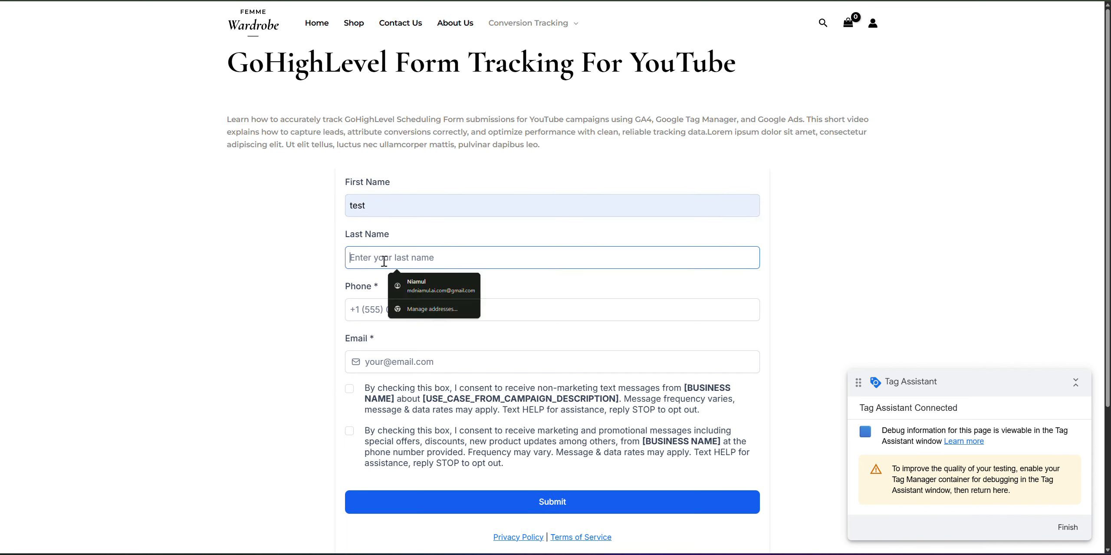
click(426, 283)
click(403, 311)
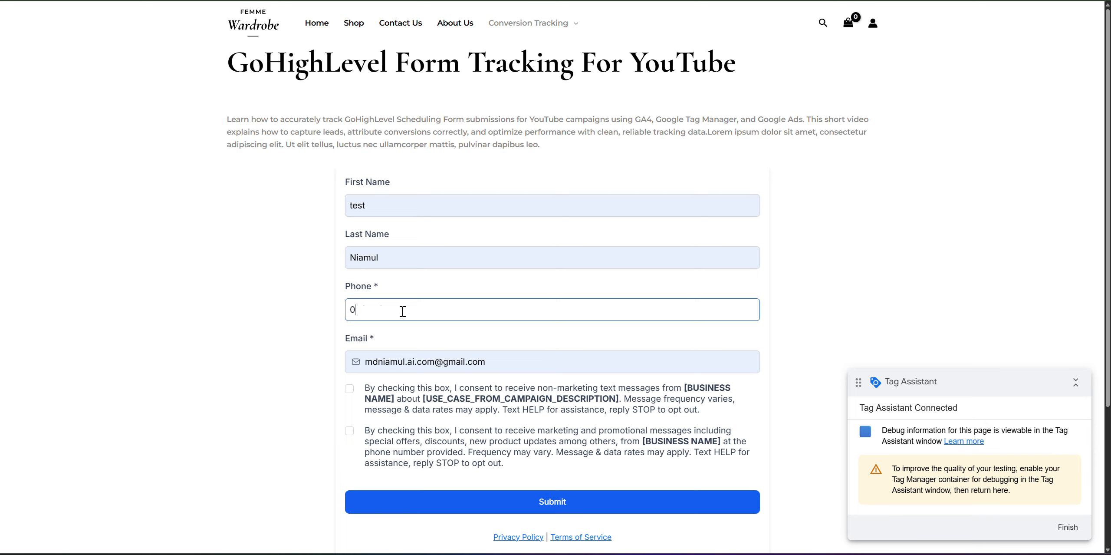
Tick both consent checkboxes, submit the lead form, and check Tag Assistant.
click(350, 388)
click(350, 431)
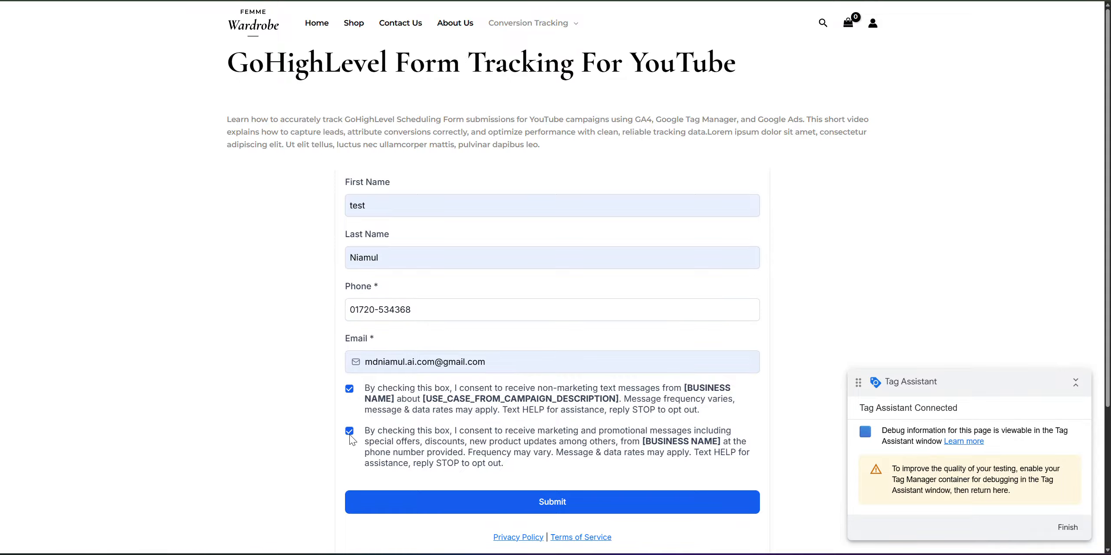
click(558, 503)
key(ctrl+shift+Tab)
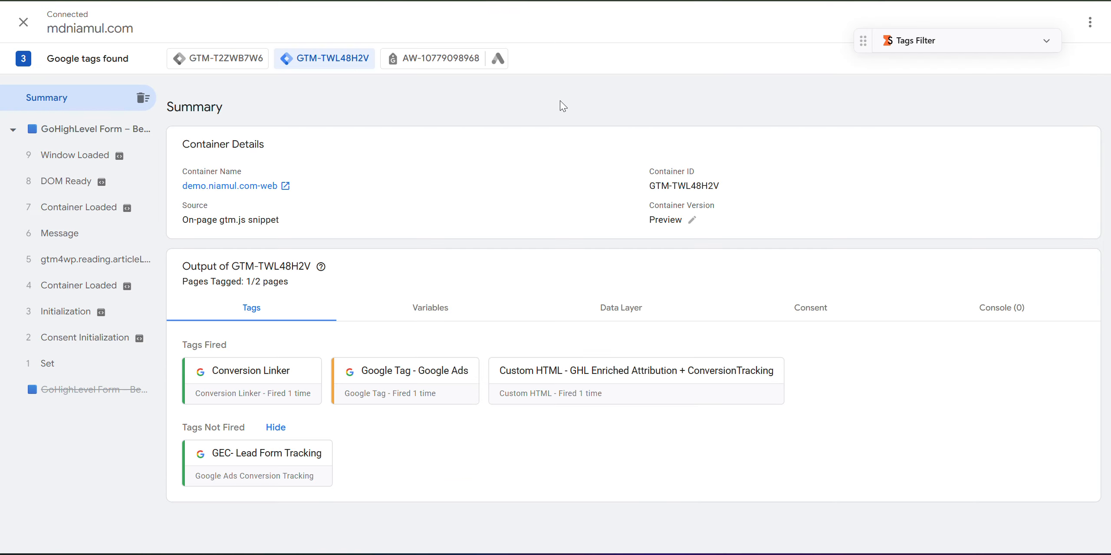
Expand the ghl_form_submit data layer push and compare its inputs with the notes and Help article.
click(97, 156)
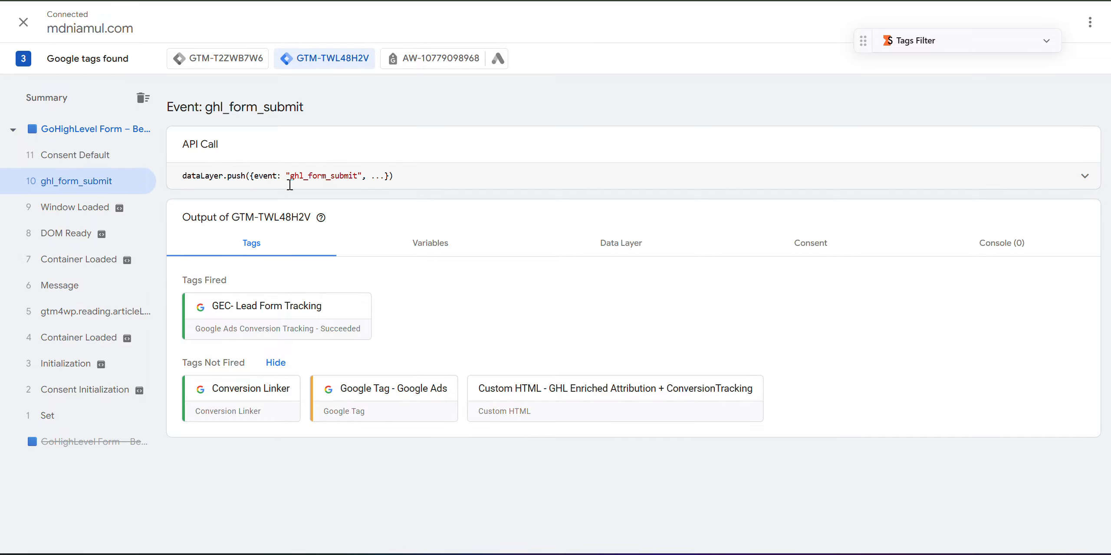
click(454, 179)
drag(201, 205, 241, 322)
key(alt+Tab)
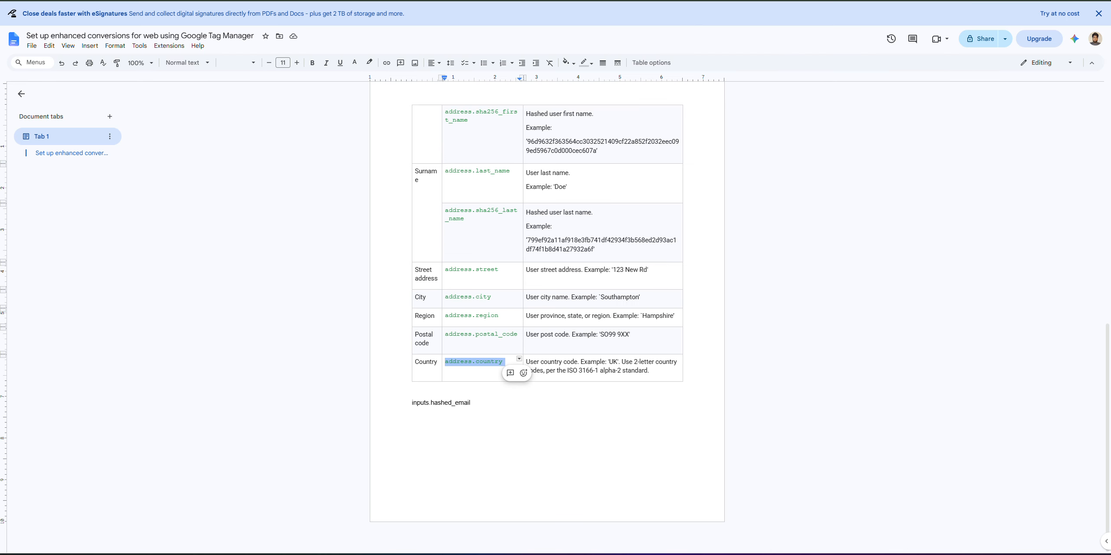
key(alt+Tab)
scroll(461, 184, down, 15)
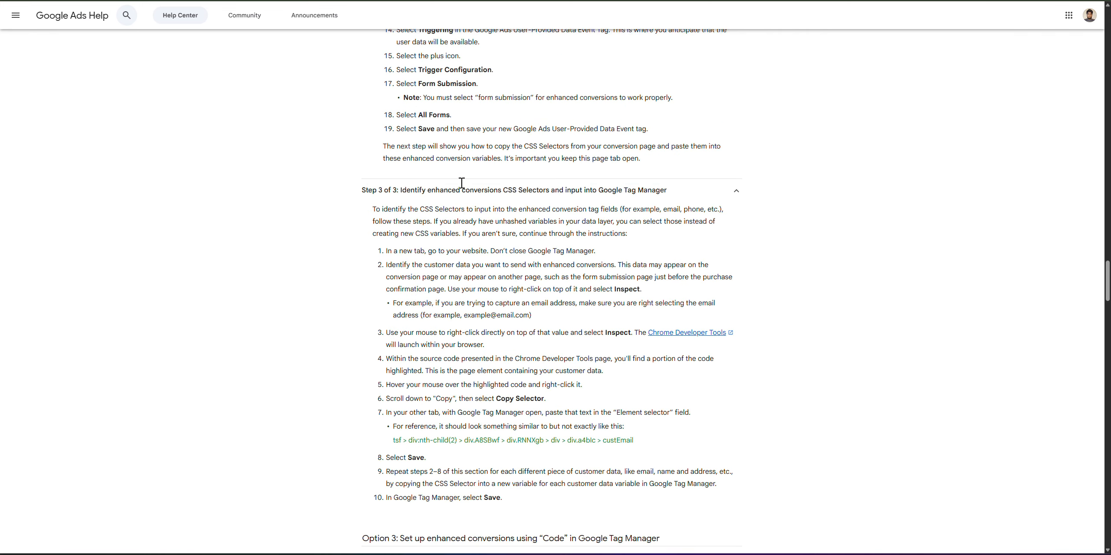
scroll(461, 184, down, 4)
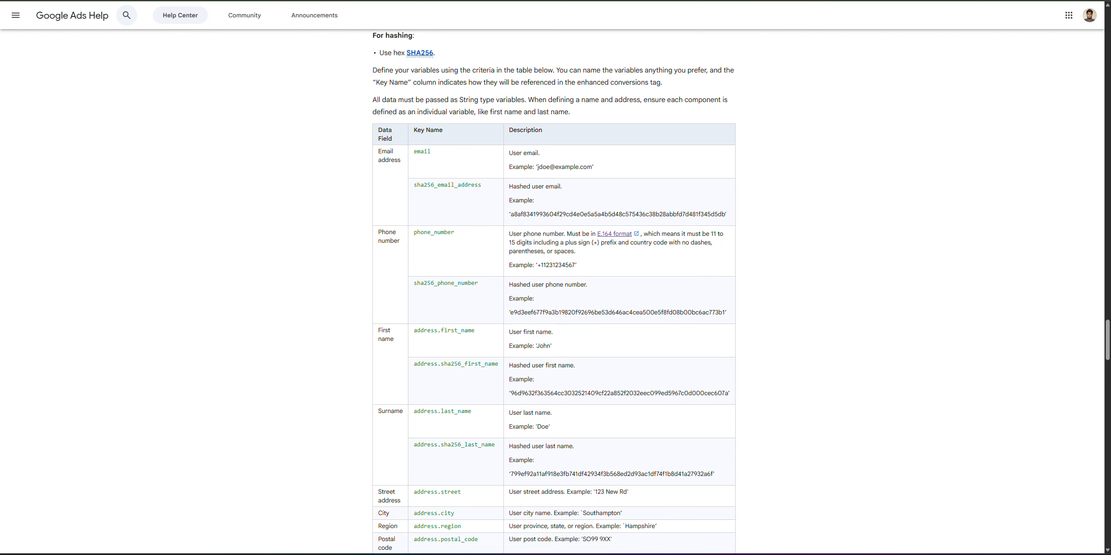
key(alt+Tab)
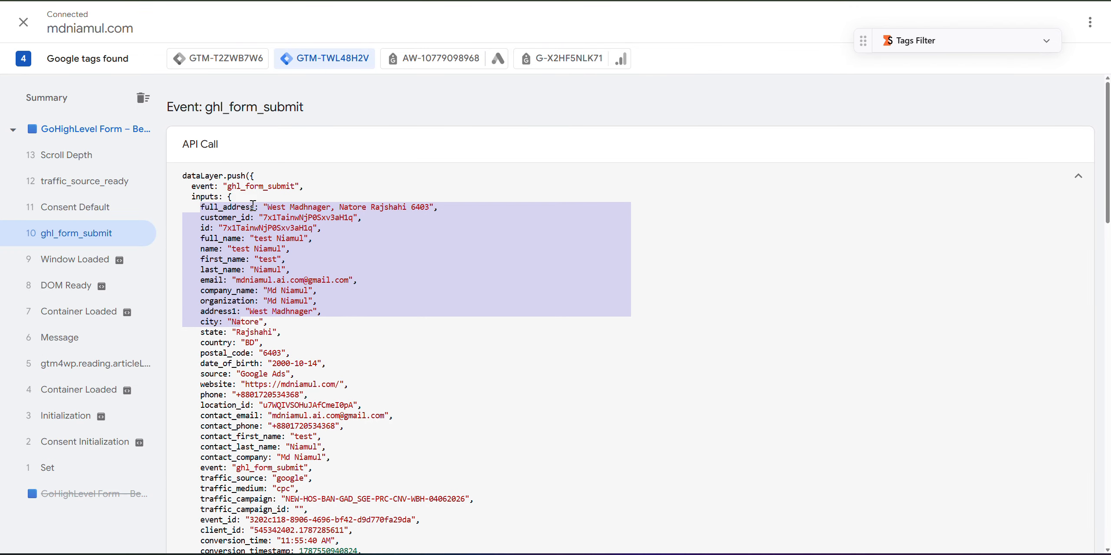
Inspect the name, first_name, last_name and email input lines in the event data.
click(198, 229)
drag(196, 248, 299, 250)
double_click(218, 260)
drag(218, 261, 295, 269)
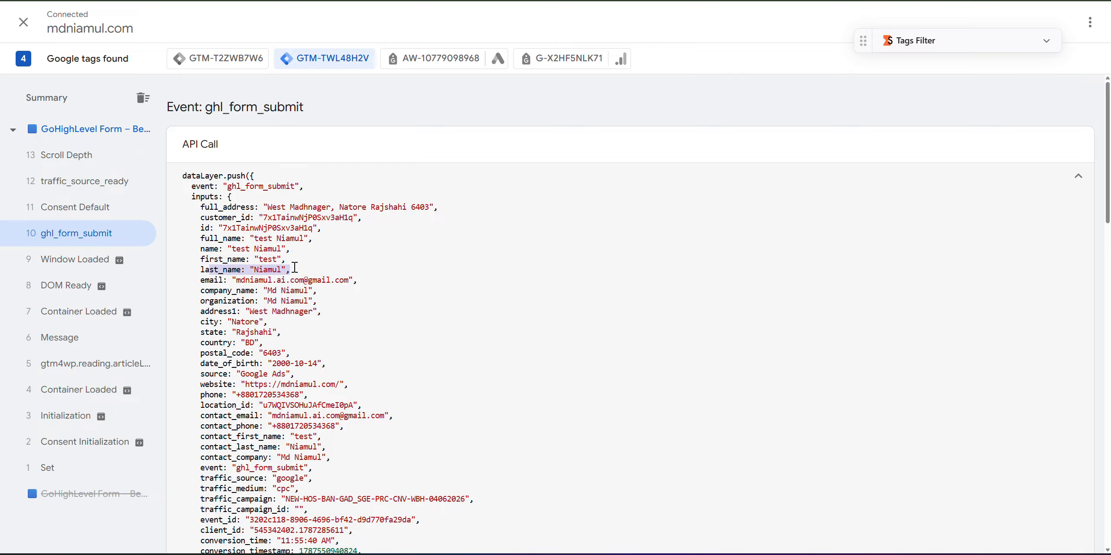
drag(200, 280, 348, 281)
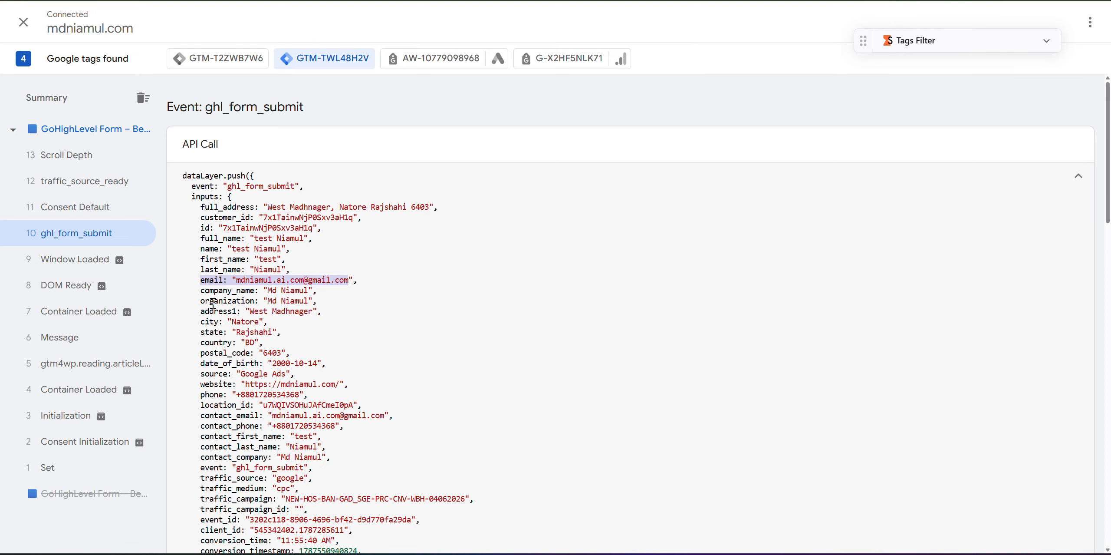
scroll(245, 295, down, 2)
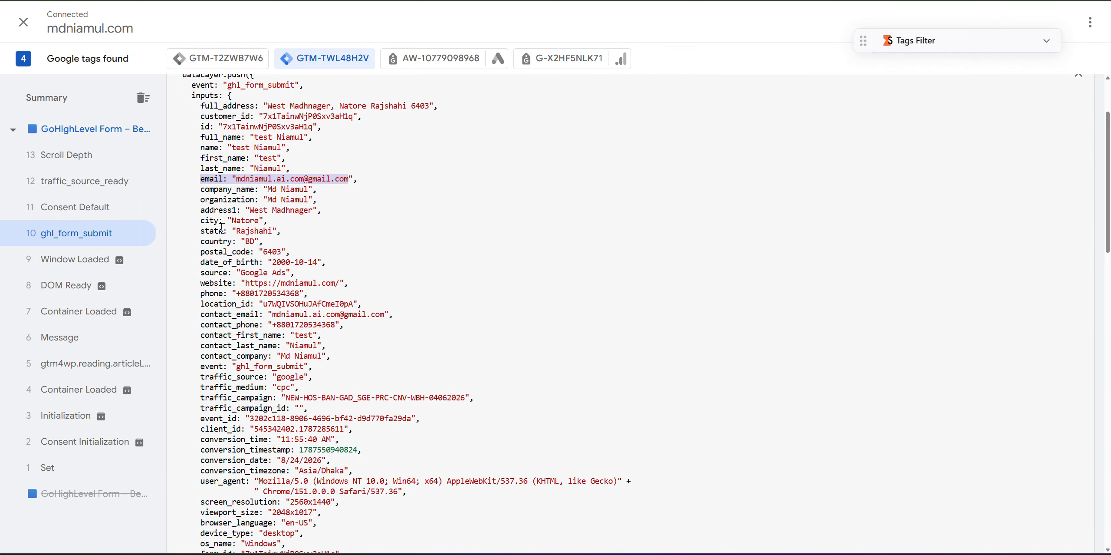
key(ctrl+Tab)
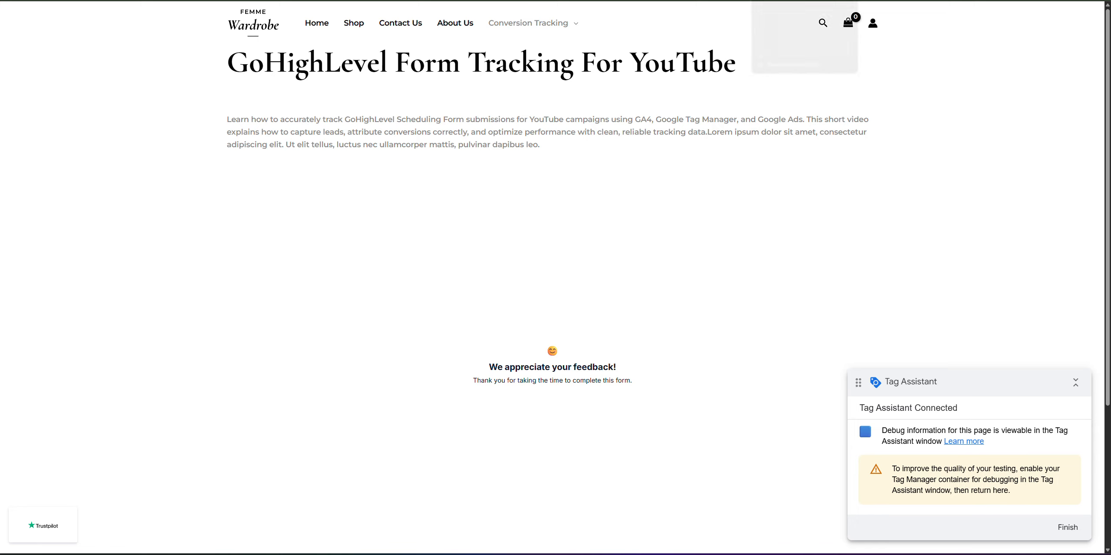
click(775, 1)
Inspect the city, state and postal_code lines, then the inputs down to date_of_birth.
drag(201, 221, 217, 231)
click(227, 241)
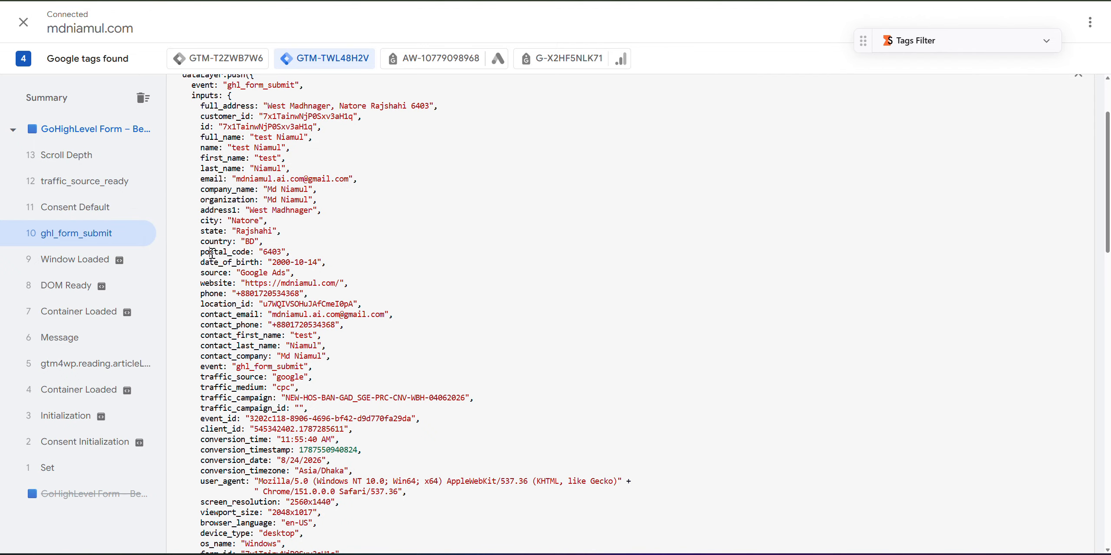
double_click(225, 252)
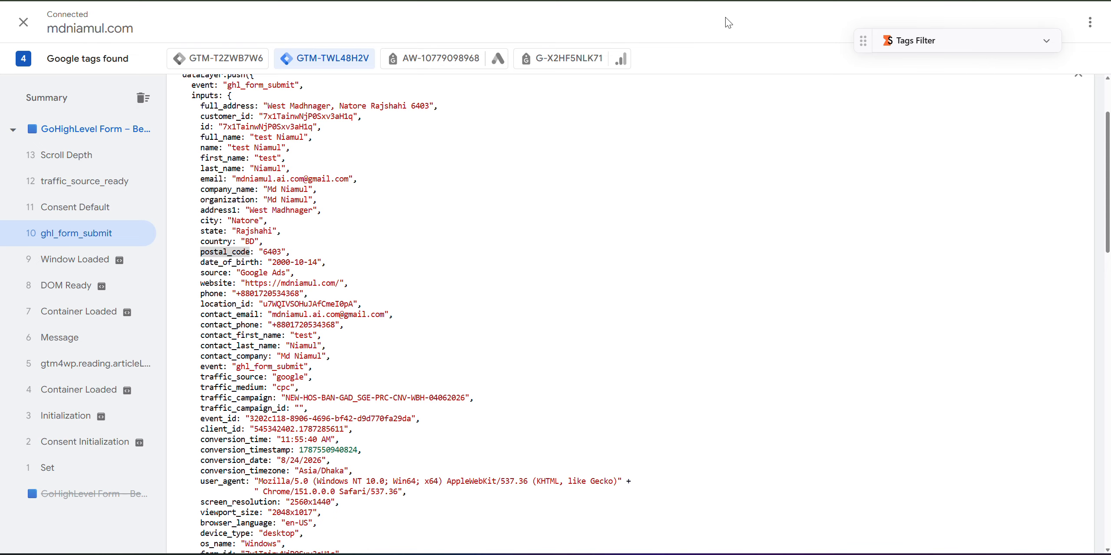
click(719, 1)
click(608, 0)
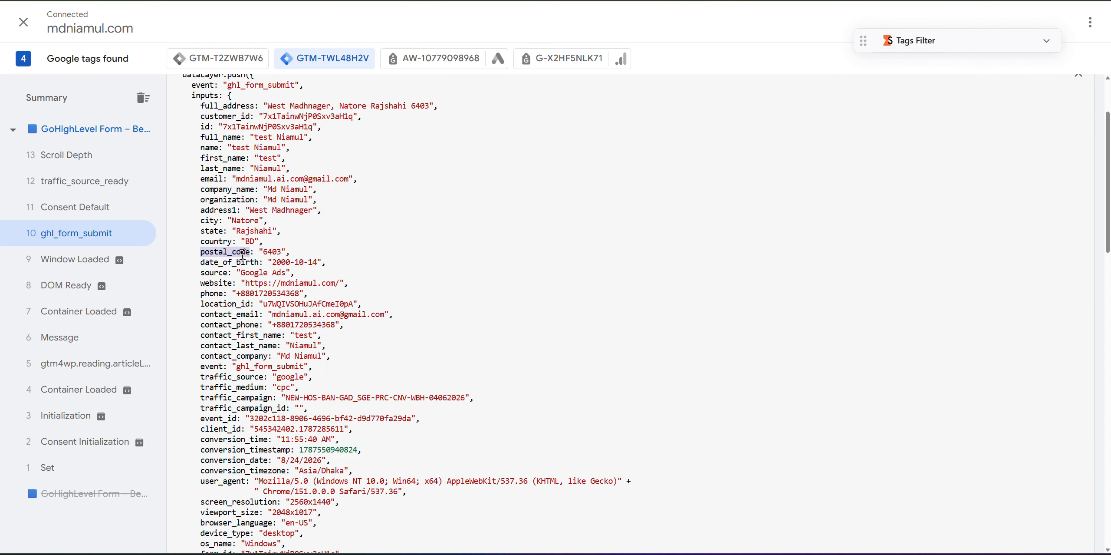
scroll(248, 261, up, 3)
click(182, 172)
drag(194, 204, 250, 363)
click(253, 281)
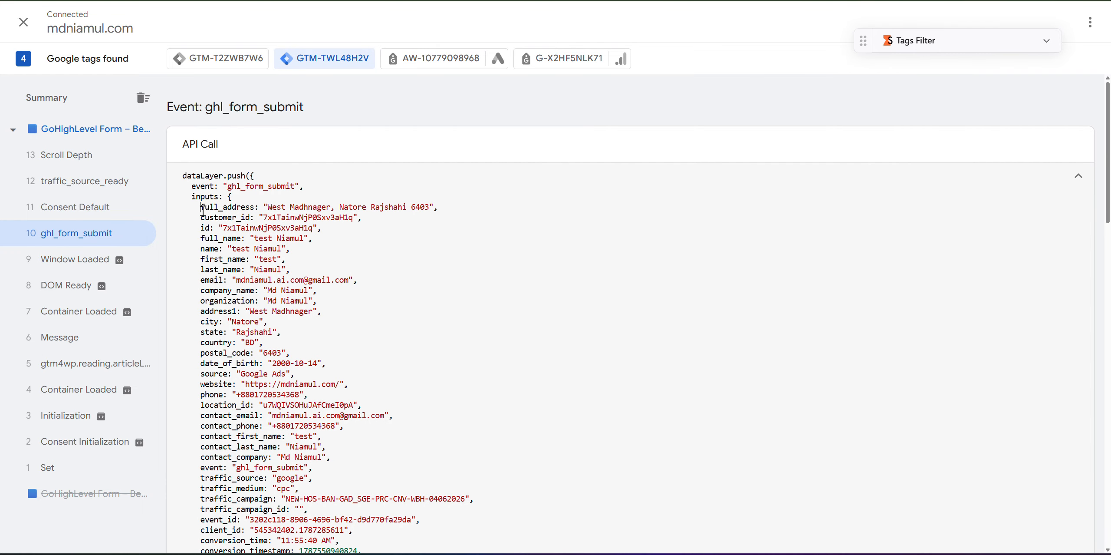
Review the full_address through full_name lines, first_name to email, and postal_code.
drag(202, 210, 208, 253)
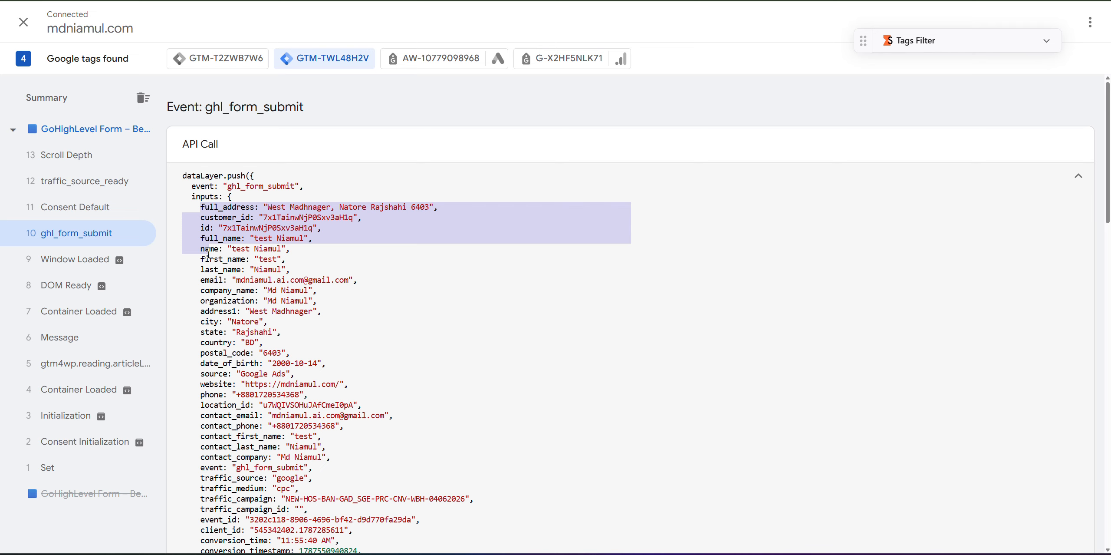
click(206, 247)
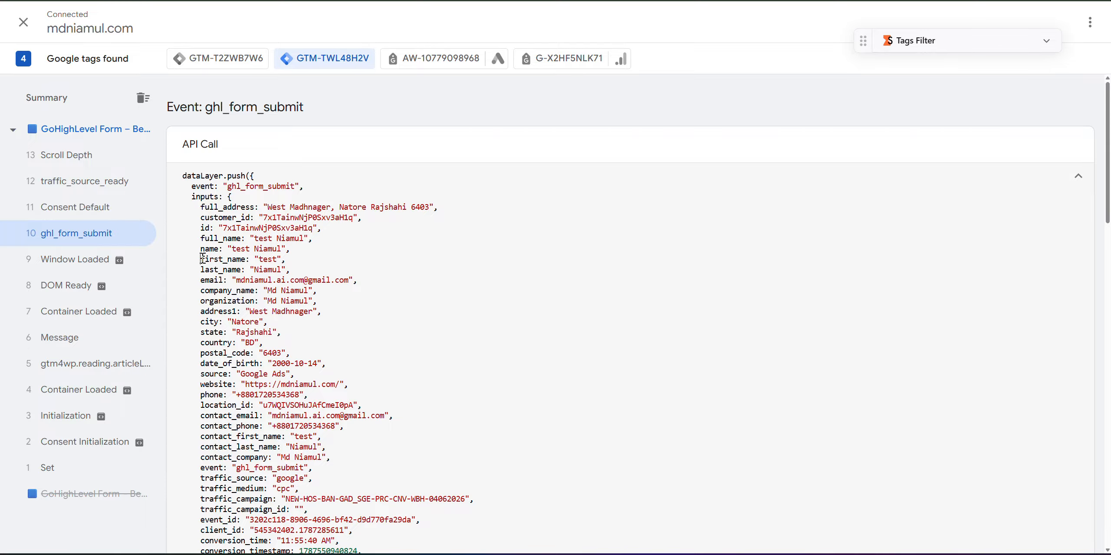
drag(202, 259, 224, 291)
click(290, 259)
scroll(228, 290, down, 2)
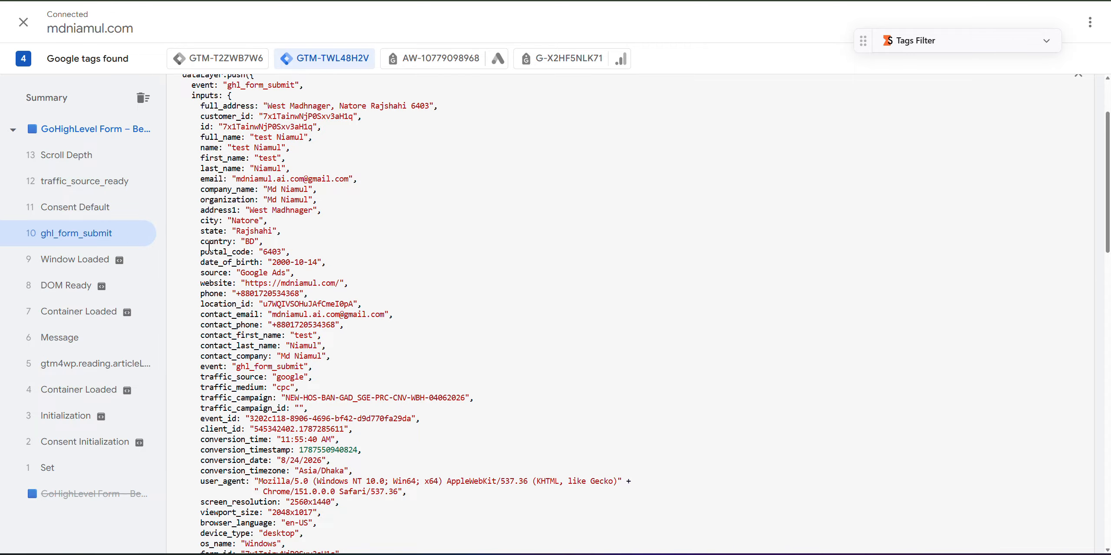
drag(200, 252, 269, 254)
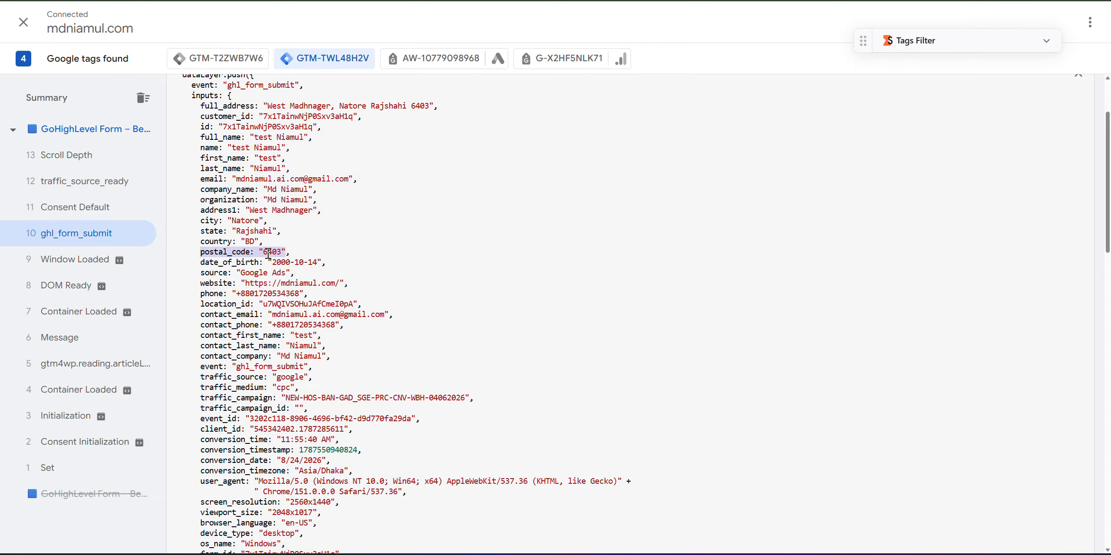
drag(196, 263, 336, 268)
scroll(241, 348, down, 4)
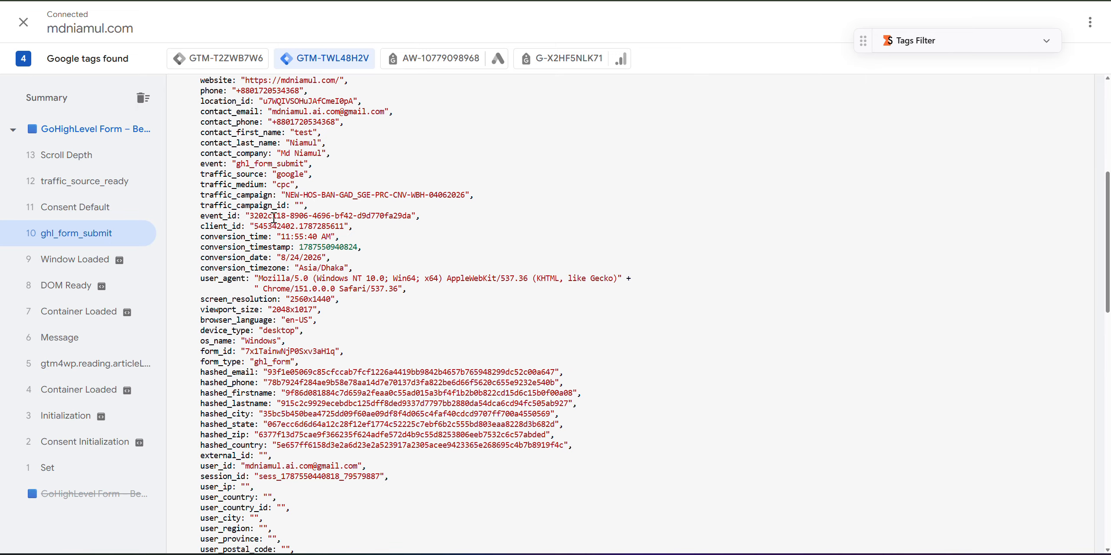
Inspect traffic_source, traffic_medium, campaign and conversion time through user_agent lines, then open the notes doc.
key(ctrl+Tab)
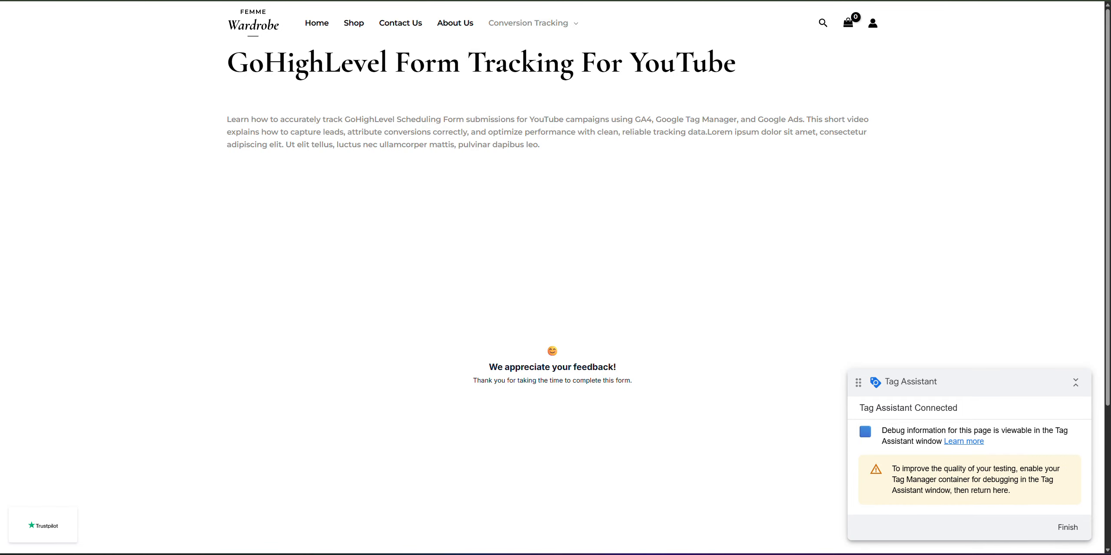
key(ctrl+Tab)
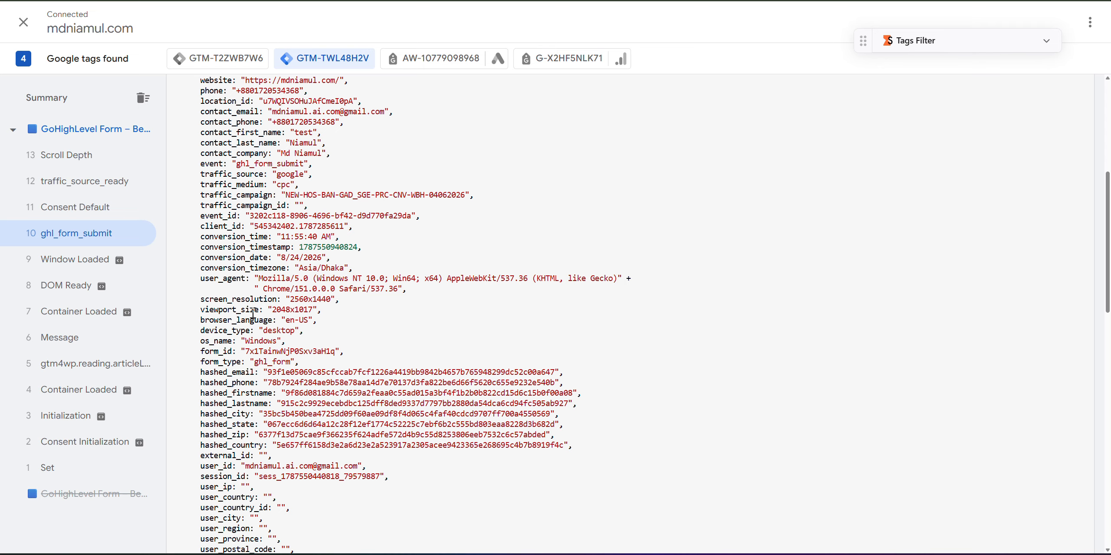
scroll(226, 378, up, 2)
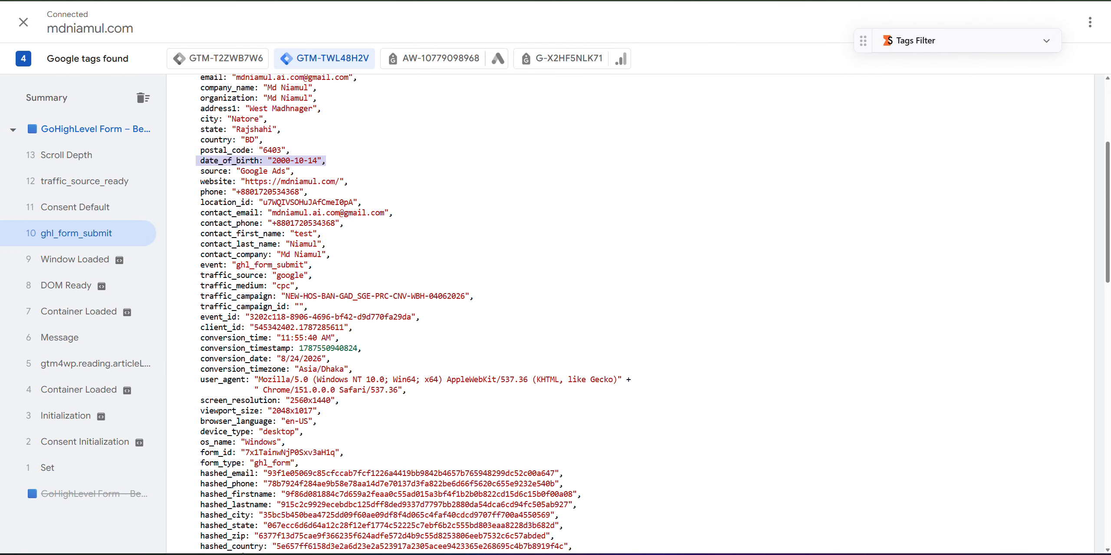
key(ctrl+shift+Tab)
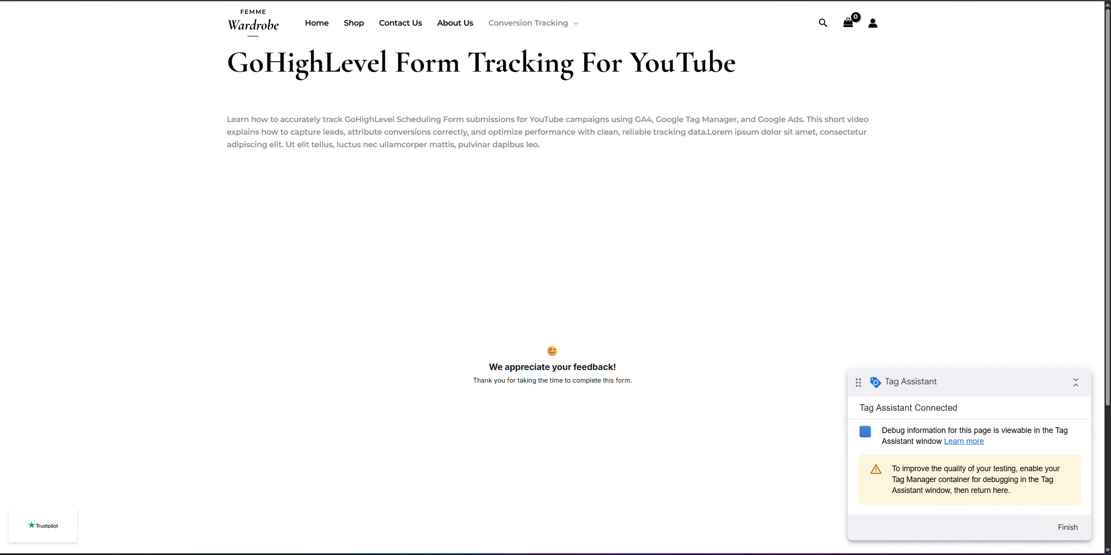
key(ctrl+Tab)
click(234, 299)
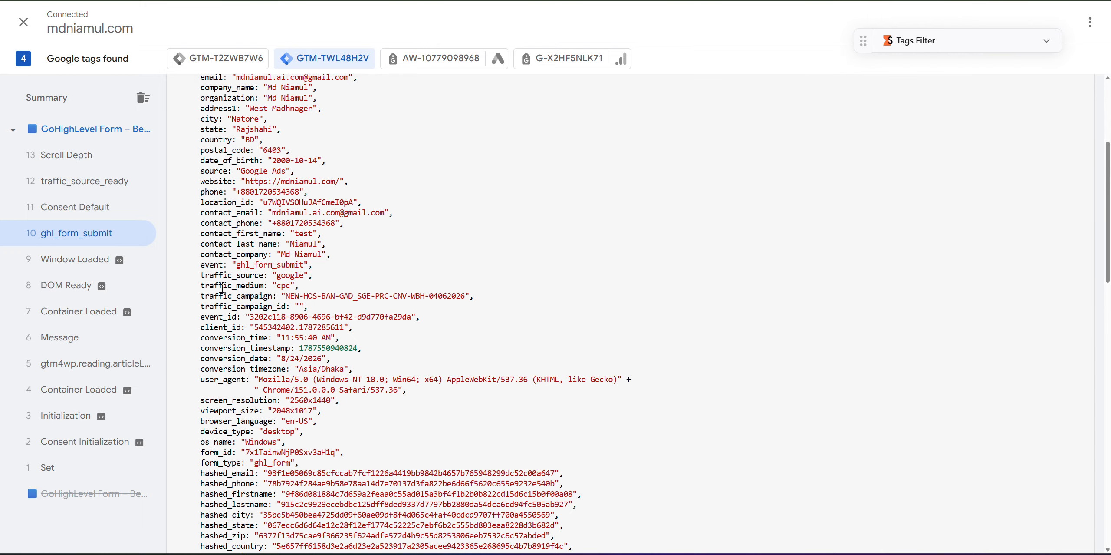
drag(231, 275, 327, 276)
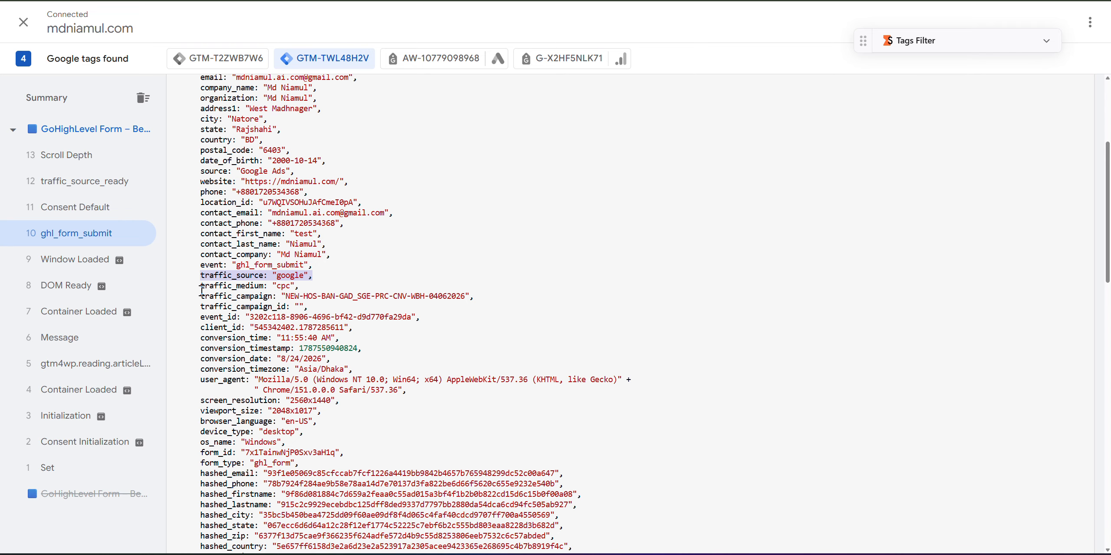
drag(201, 288, 289, 285)
drag(198, 295, 234, 308)
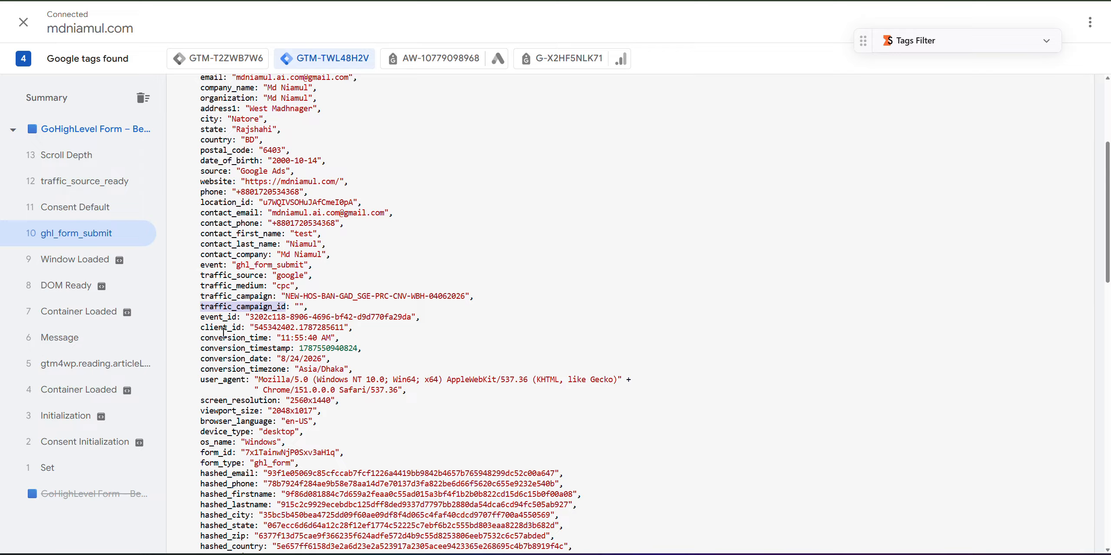
drag(201, 337, 411, 375)
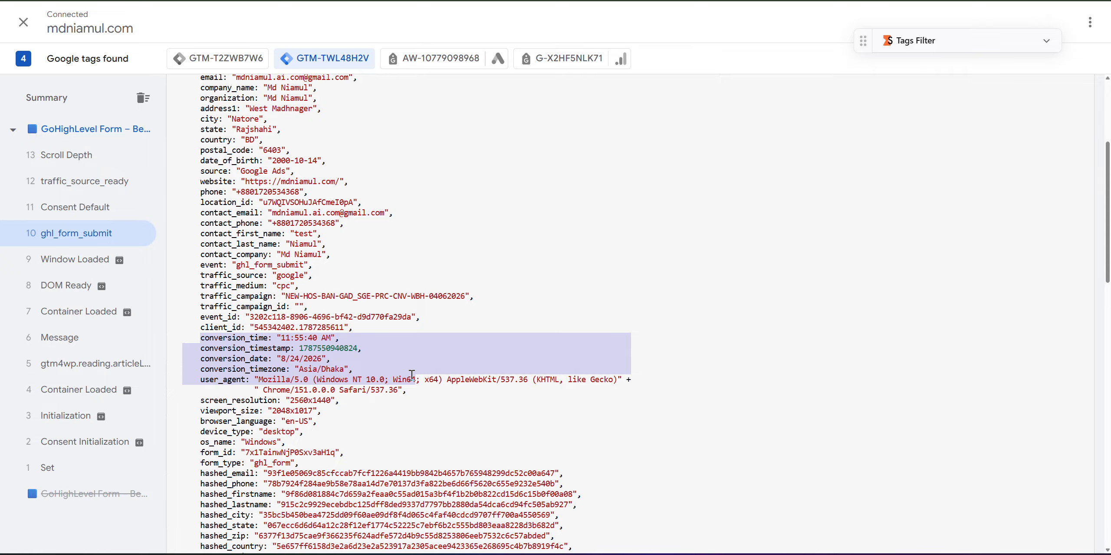
scroll(312, 343, down, 2)
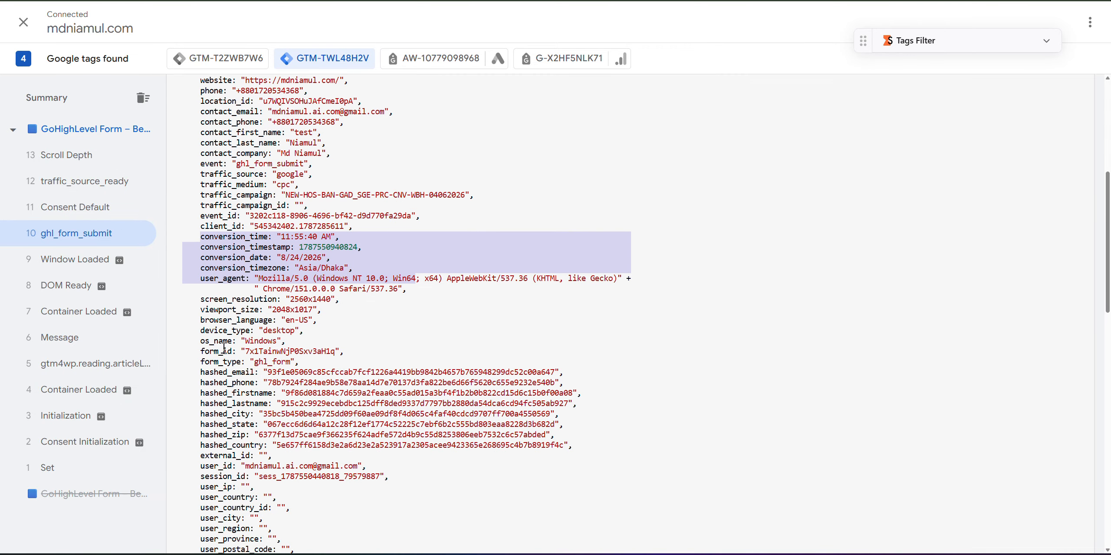
key(alt+Tab)
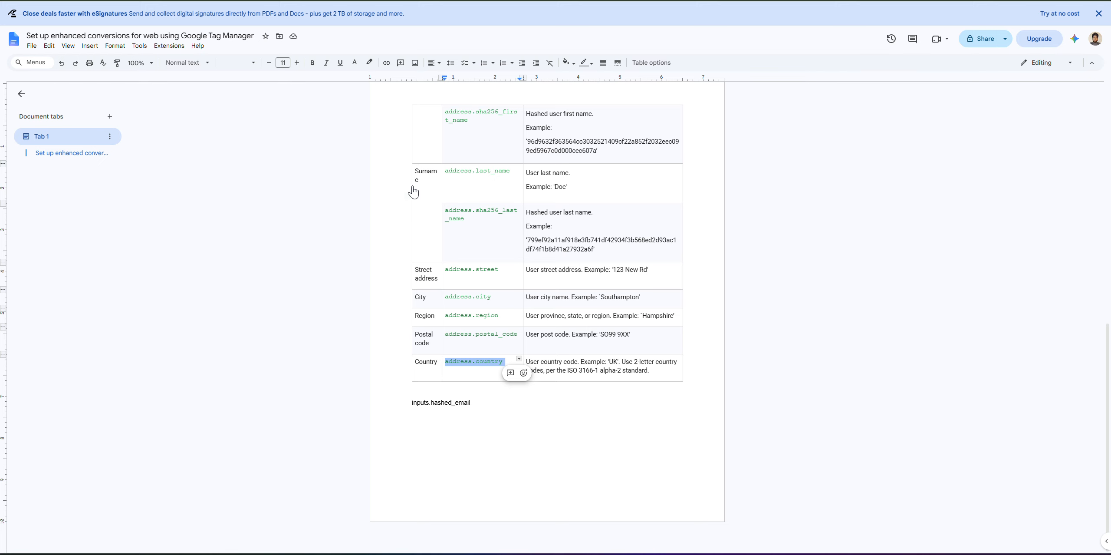
Highlight the hashed user email description in the notes doc's key-name table.
scroll(325, 246, up, 10)
click(431, 249)
drag(526, 184, 601, 217)
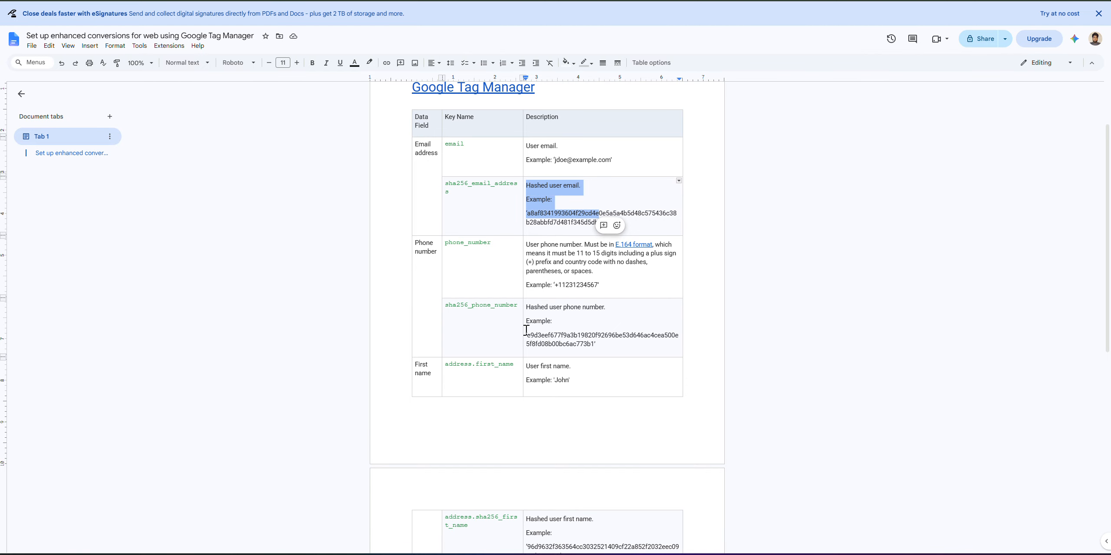
Locate hashed_email, hashed_phone, hashed_firstname and hashed_lastname in the Tag Assistant event data.
key(ctrl+Tab)
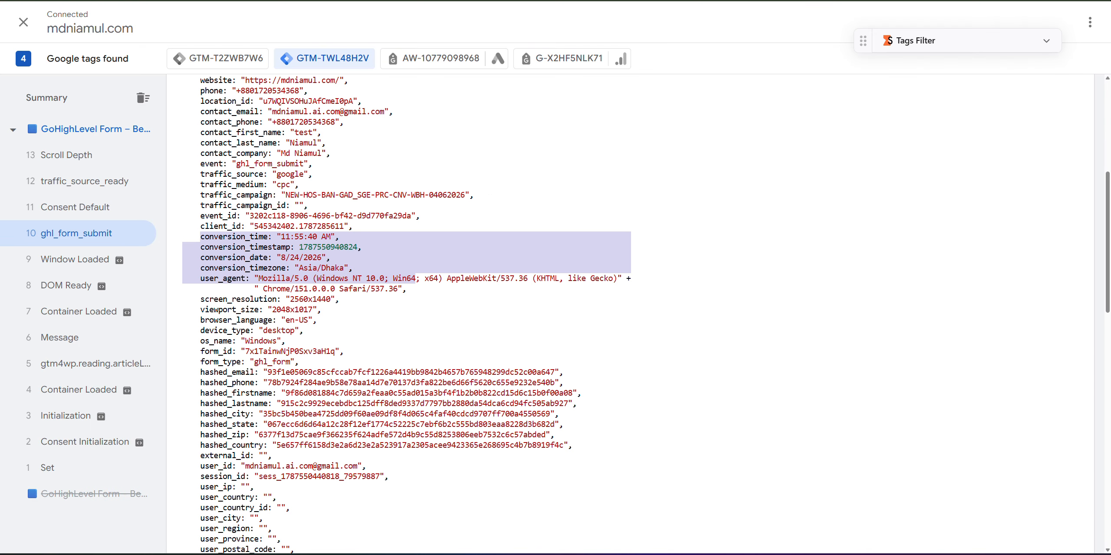
click(250, 321)
drag(201, 372, 253, 384)
click(248, 393)
double_click(248, 393)
double_click(236, 403)
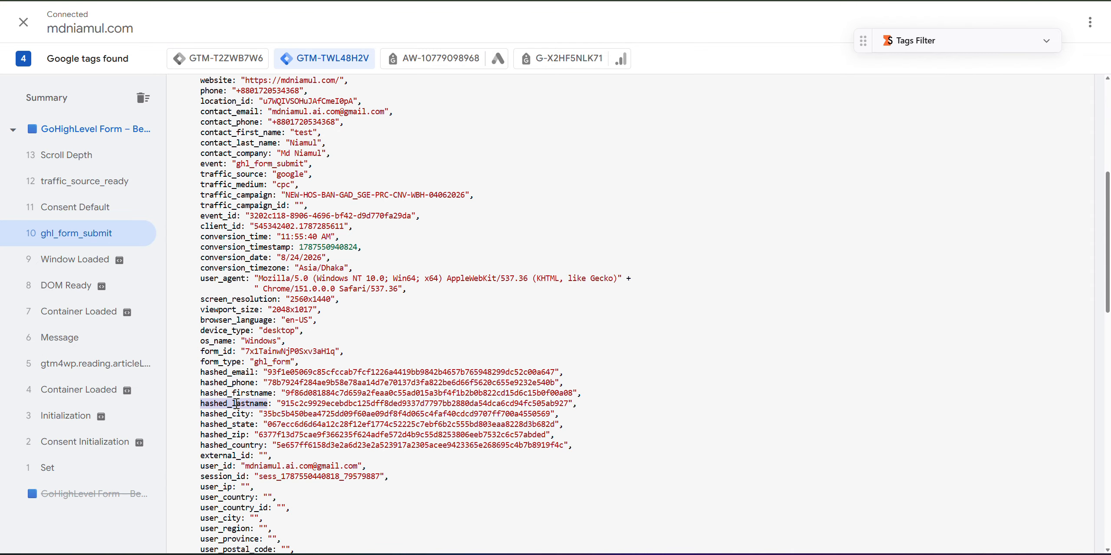
scroll(439, 372, up, 5)
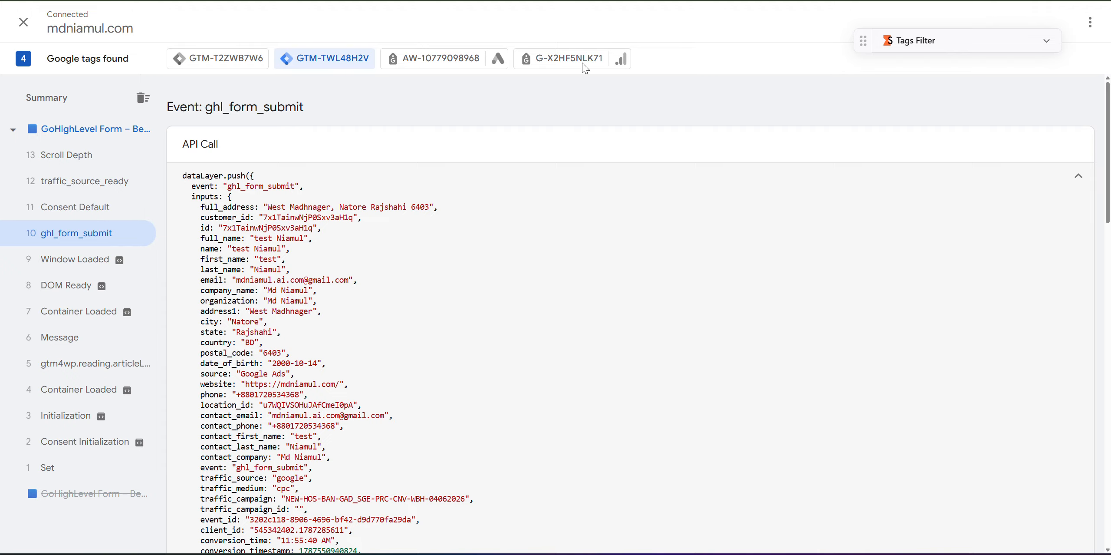
click(560, 1)
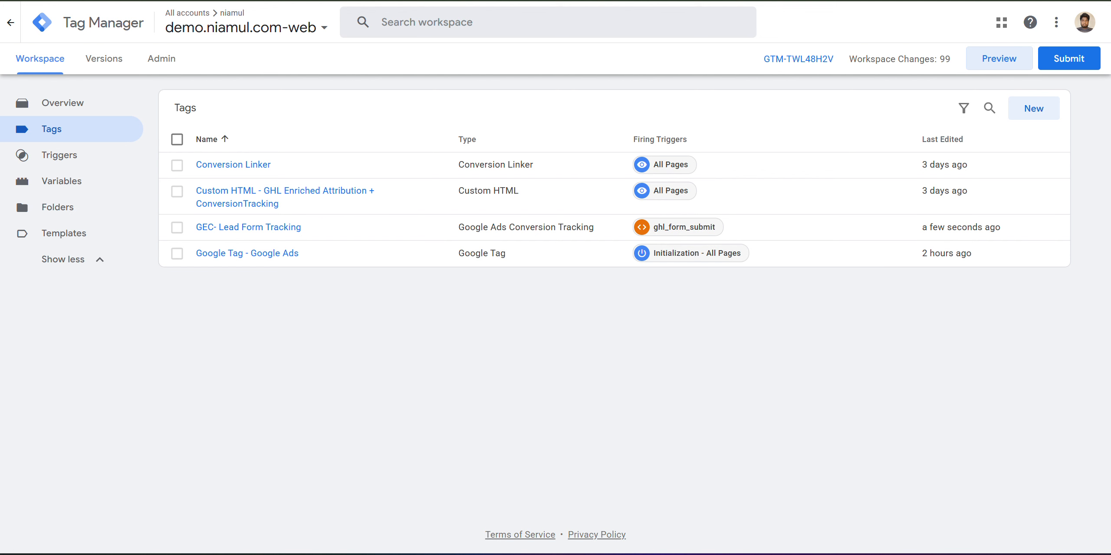
Open Variables, scroll to Customer data layer variables like Customer - hashed_email, and cross-check the inputs object.
click(630, 0)
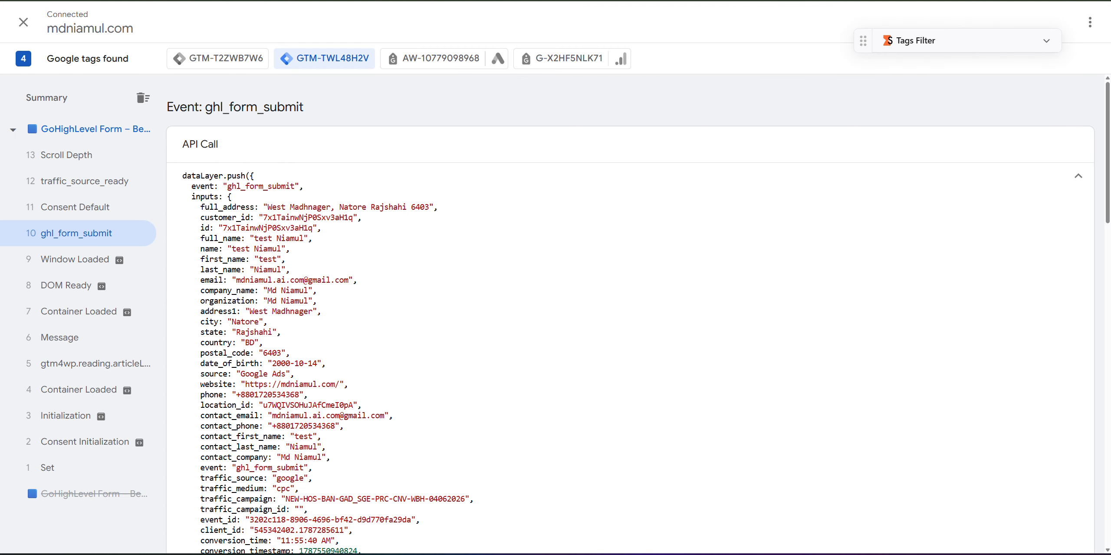
click(560, 1)
click(63, 191)
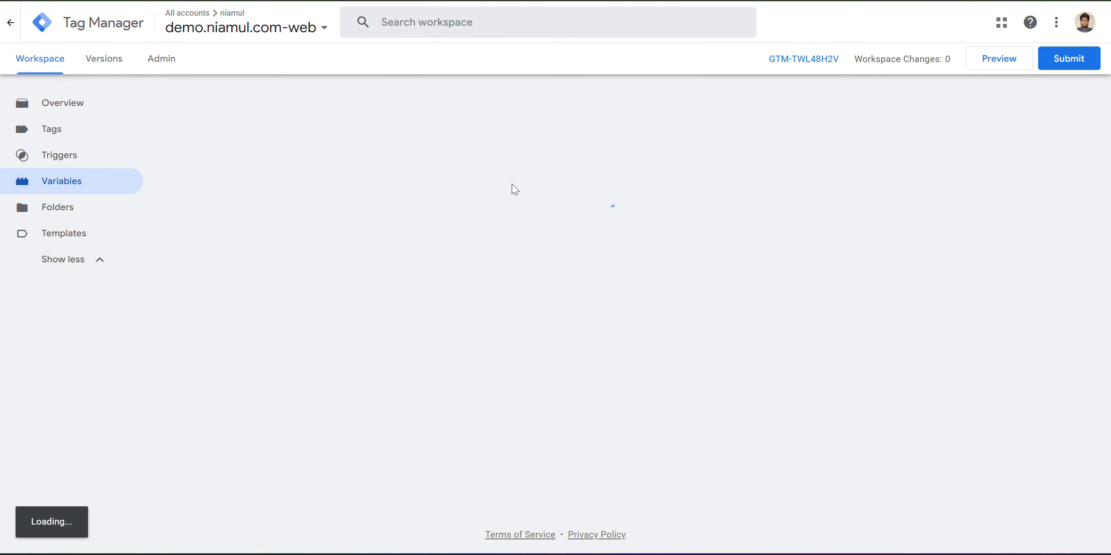
scroll(497, 233, down, 15)
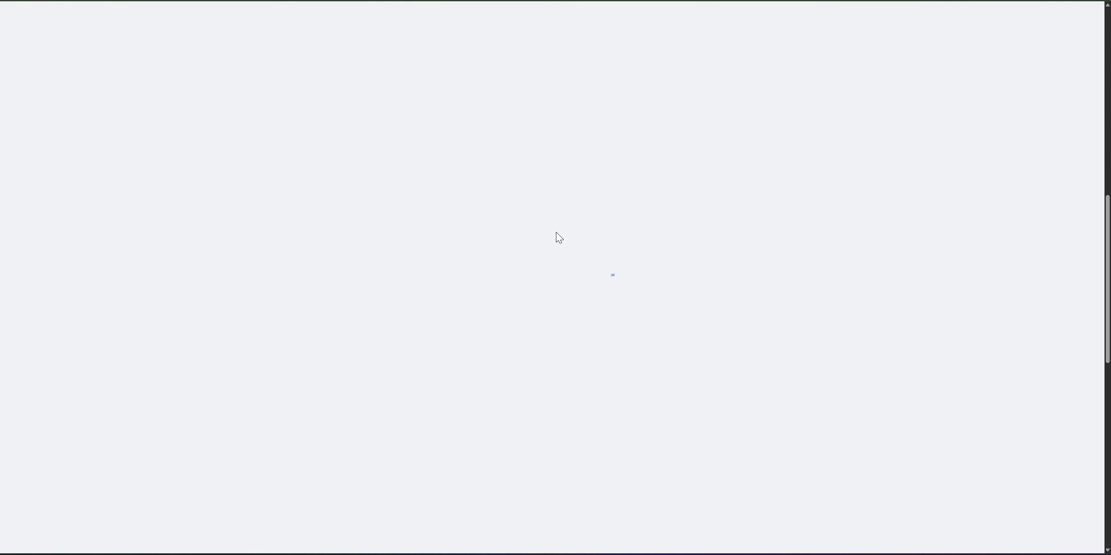
scroll(489, 270, down, 5)
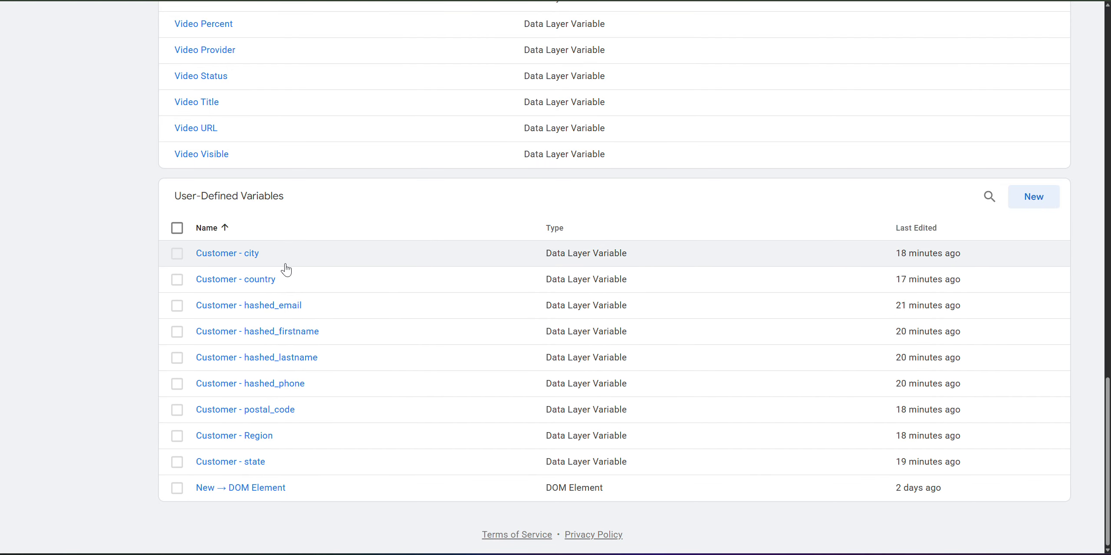
click(391, 0)
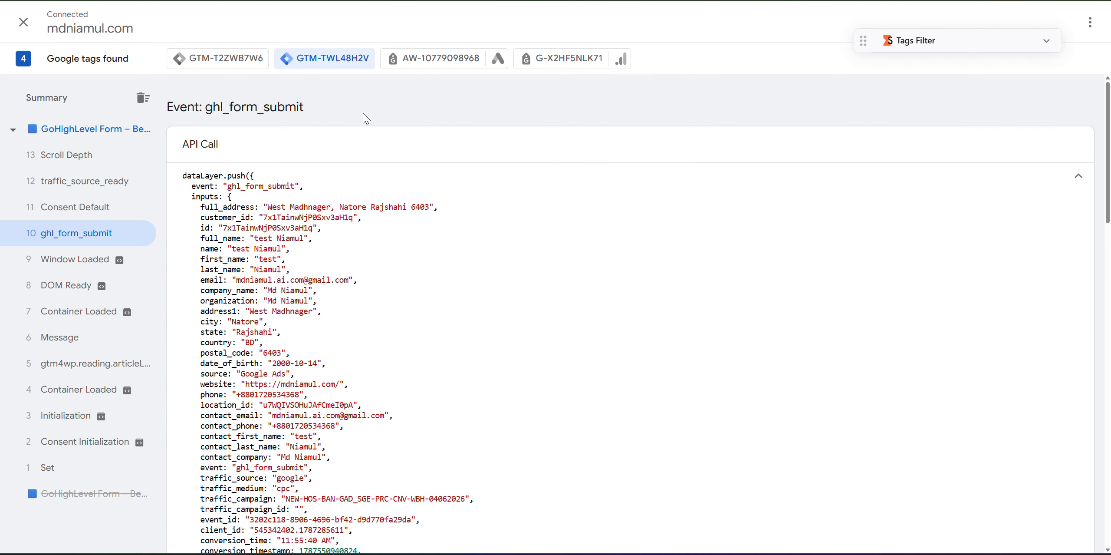
double_click(206, 196)
click(542, 1)
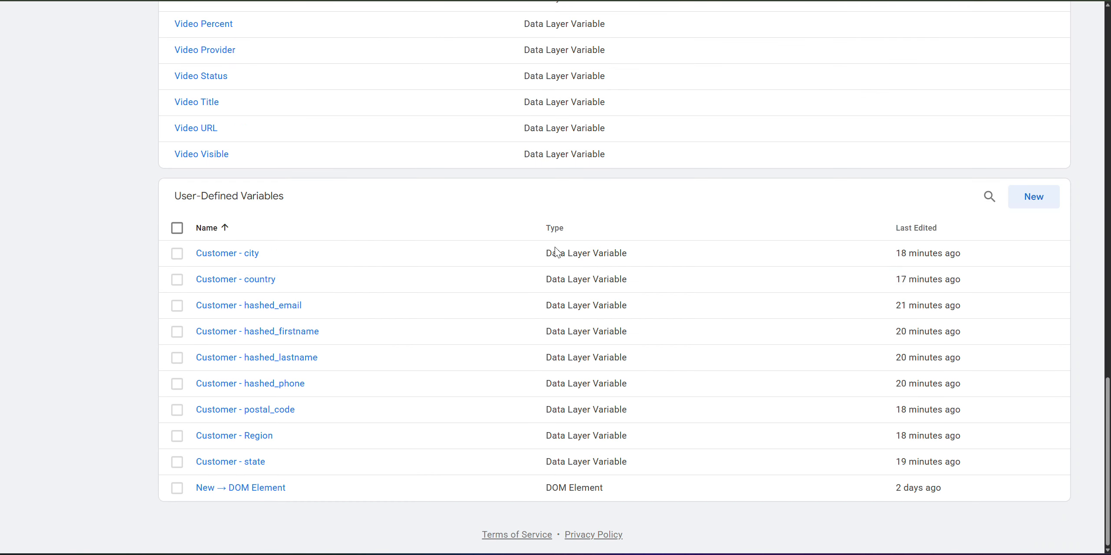
Start a new Data Layer Variable and enter 'inputs' as its key.
click(1029, 204)
click(643, 130)
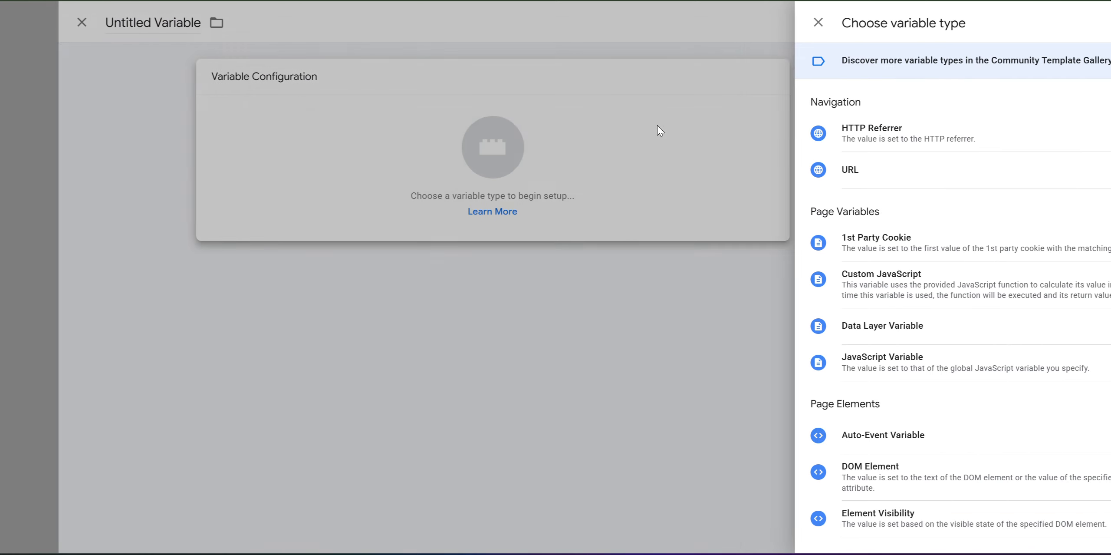
click(1022, 326)
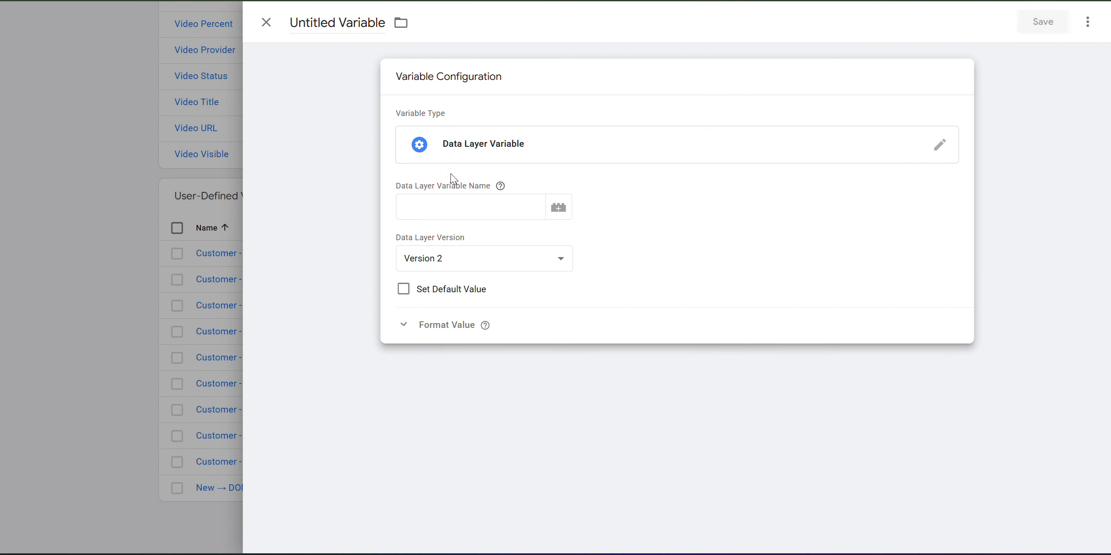
click(445, 203)
text(inputs.)
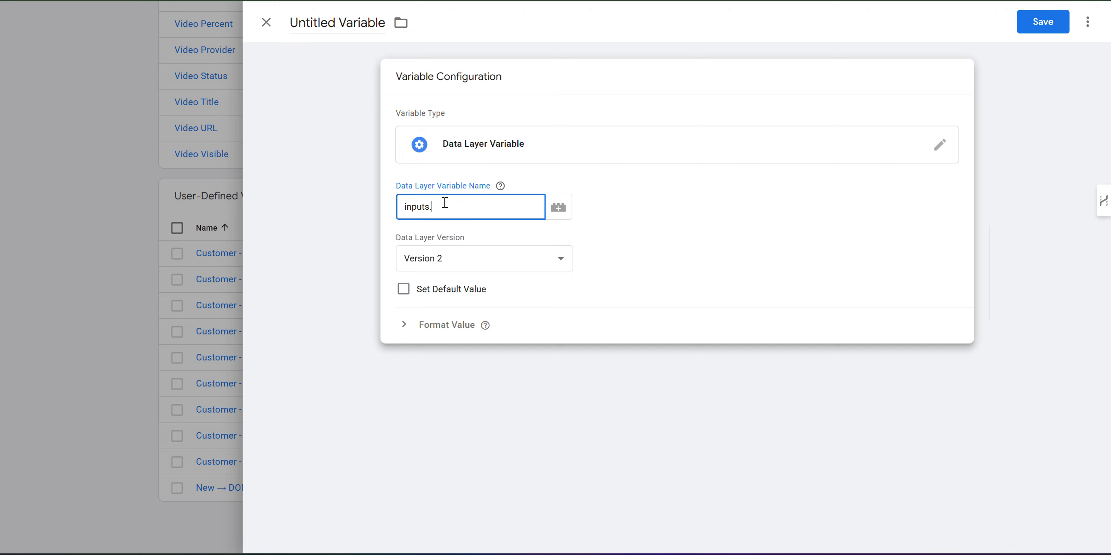
click(500, 186)
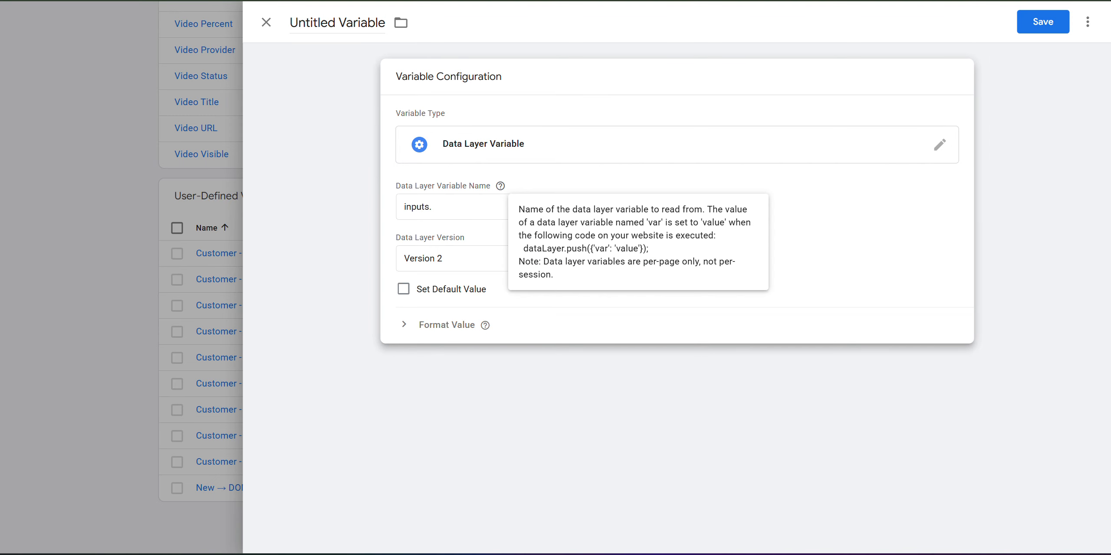
Copy the hashed_firstname key from the ghl_form_submit event data.
key(ctrl+Tab)
click(216, 261)
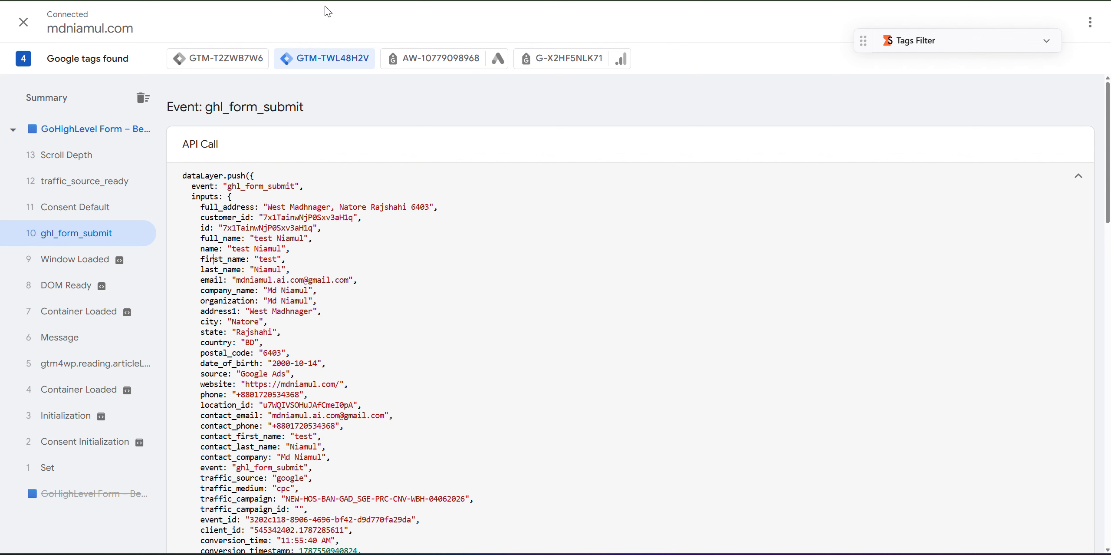
key(ctrl+Tab)
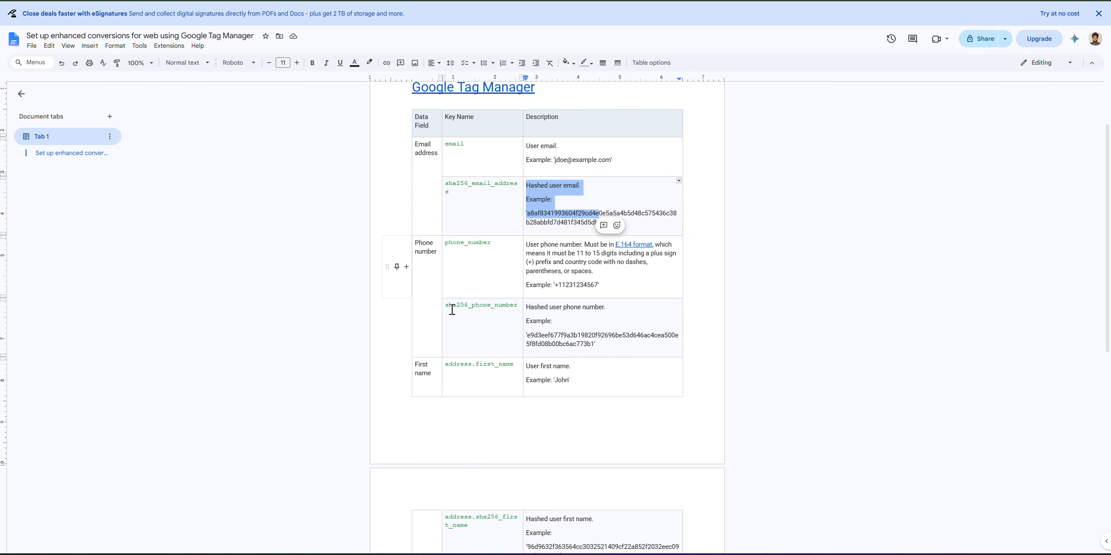
click(457, 243)
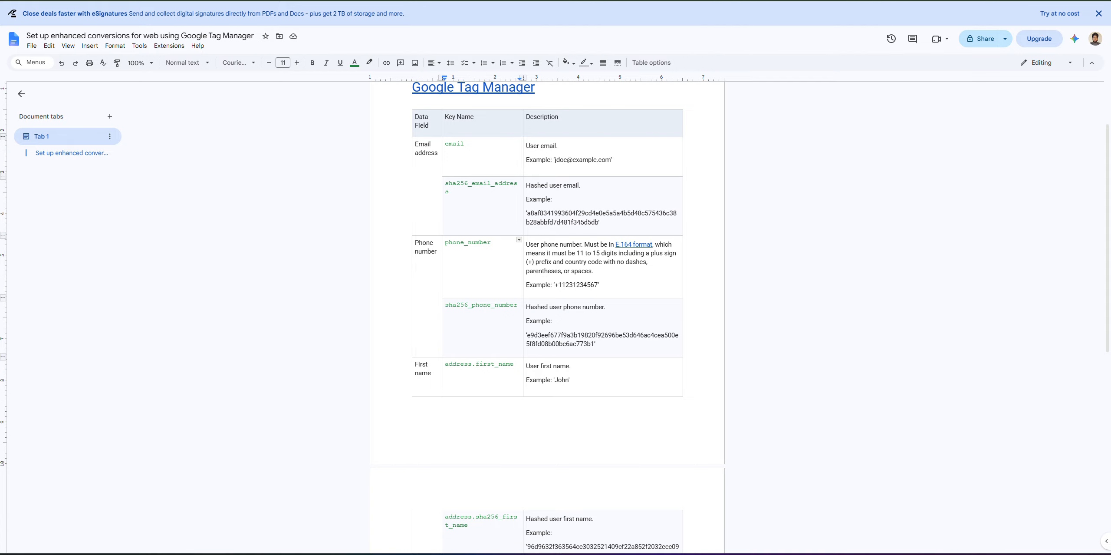
key(ctrl+shift+Tab)
scroll(270, 423, down, 5)
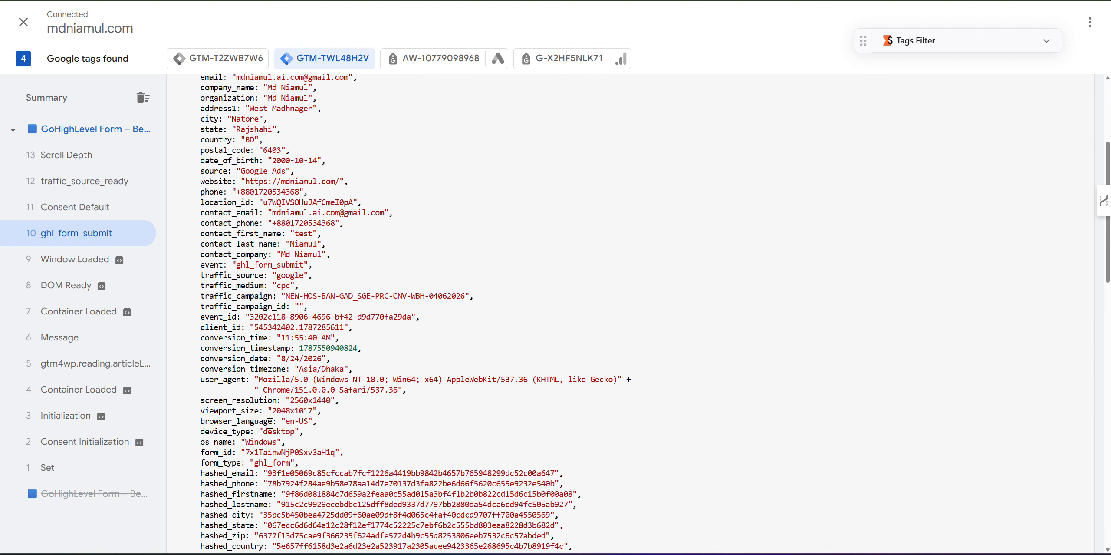
double_click(246, 493)
key(ctrl+c)
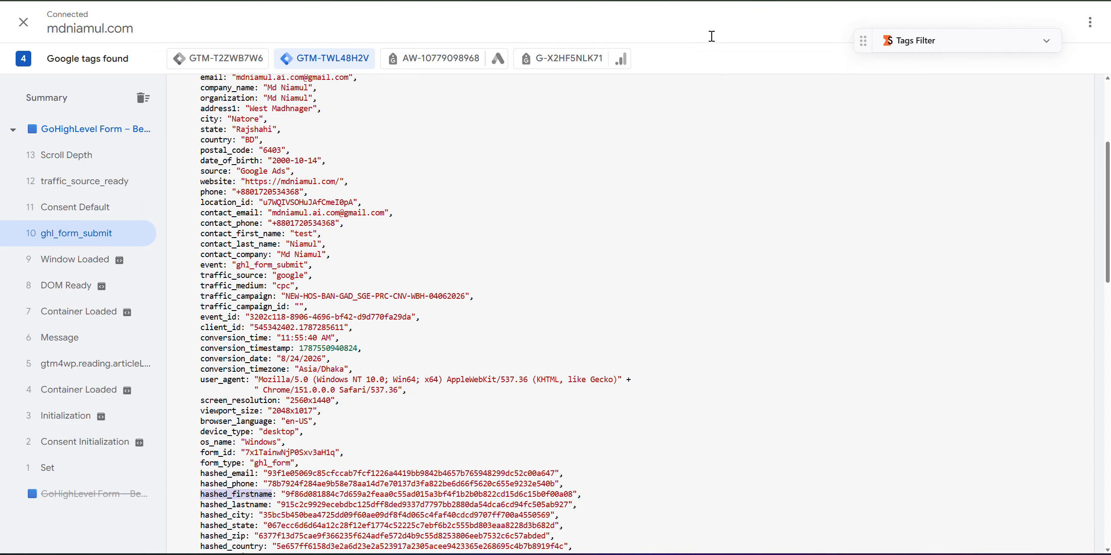
Set the variable's key and name to inputs.hashed_firstname, then discard it unsaved.
click(760, 0)
click(453, 213)
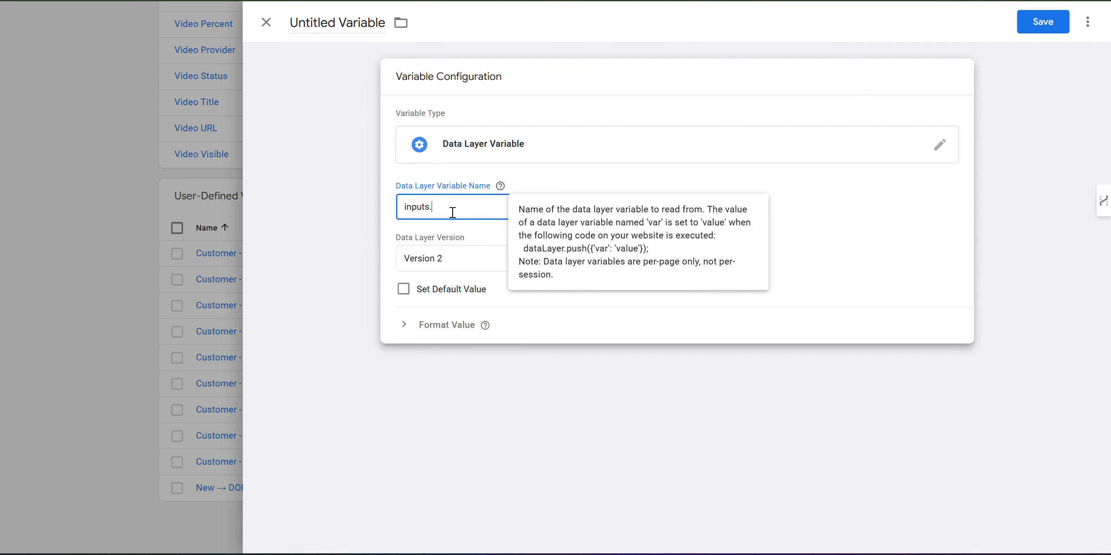
key(ctrl+v)
triple_click(453, 203)
key(ctrl+c)
click(345, 35)
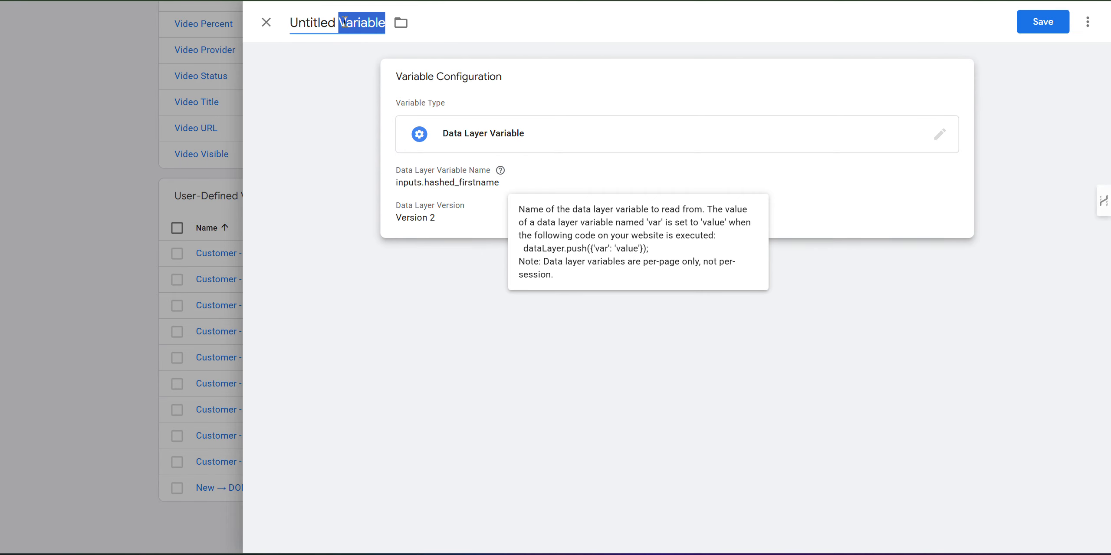
key(ctrl+v)
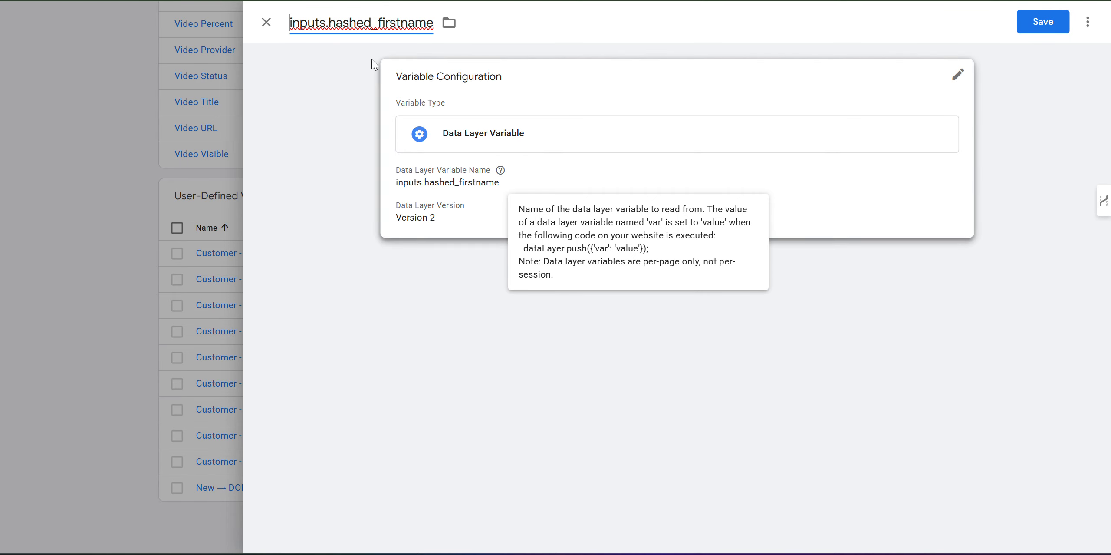
click(266, 22)
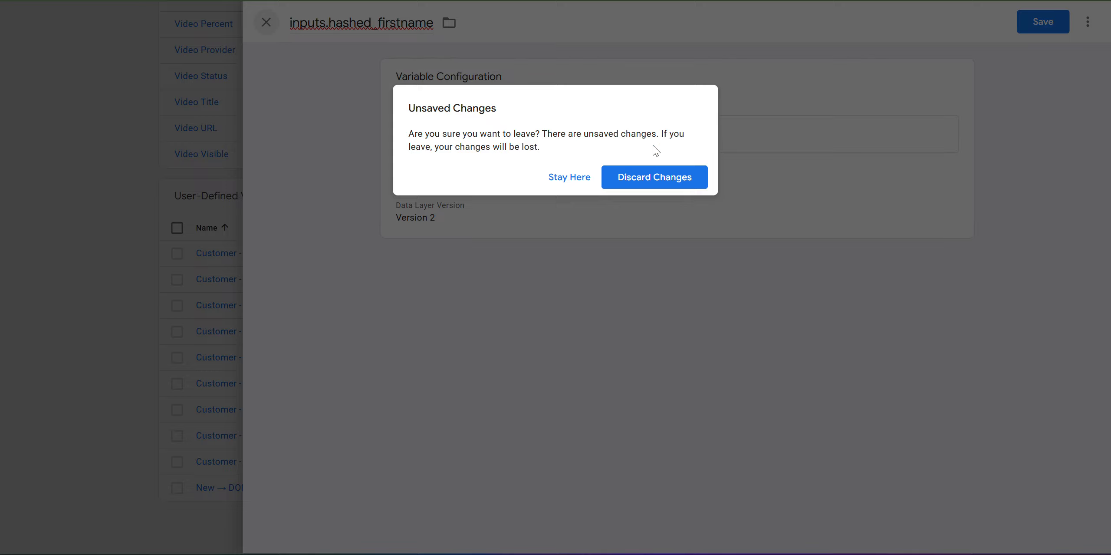
click(645, 178)
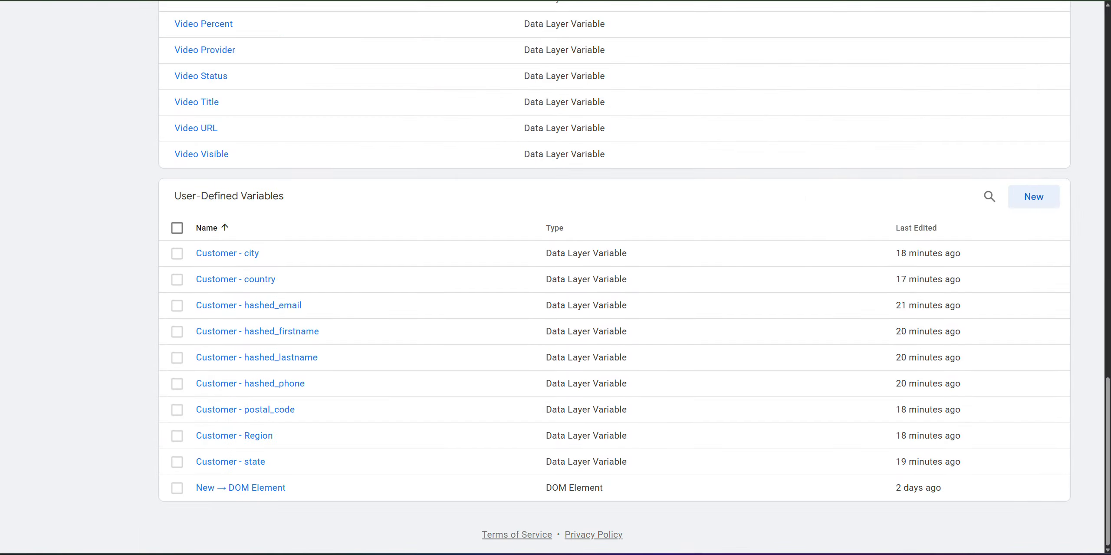
Review the ghl_form_submit fields from first_name to country, then return to Google Ads.
key(alt+Tab)
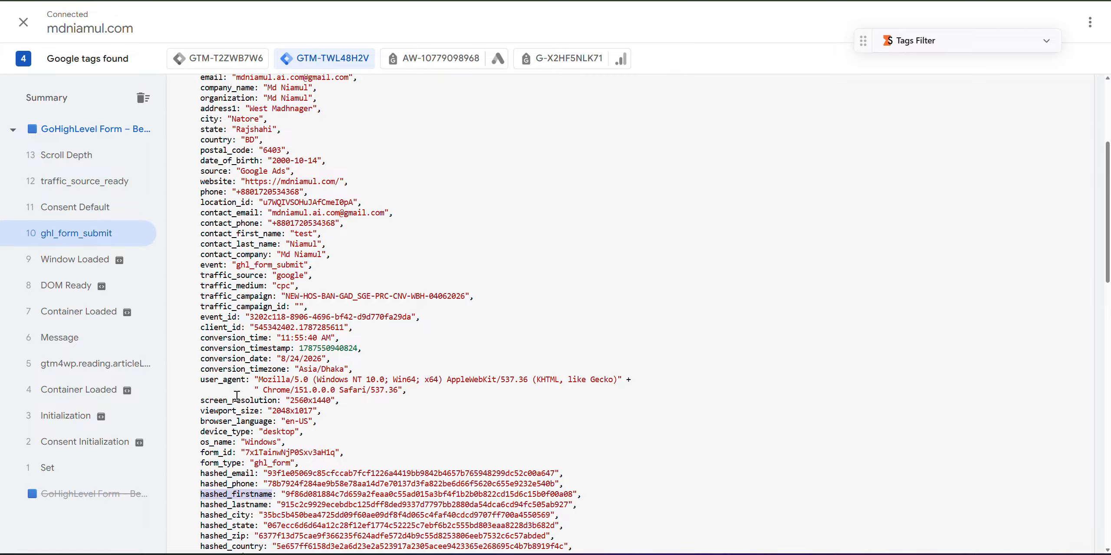
scroll(237, 396, down, 2)
drag(197, 427, 336, 460)
click(281, 413)
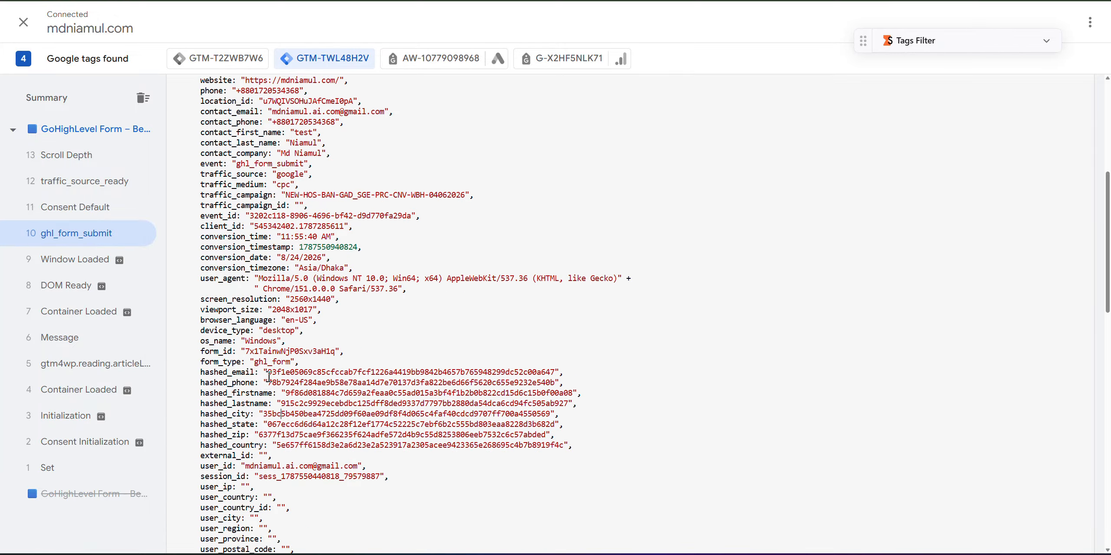
scroll(269, 377, up, 2)
scroll(212, 220, up, 2)
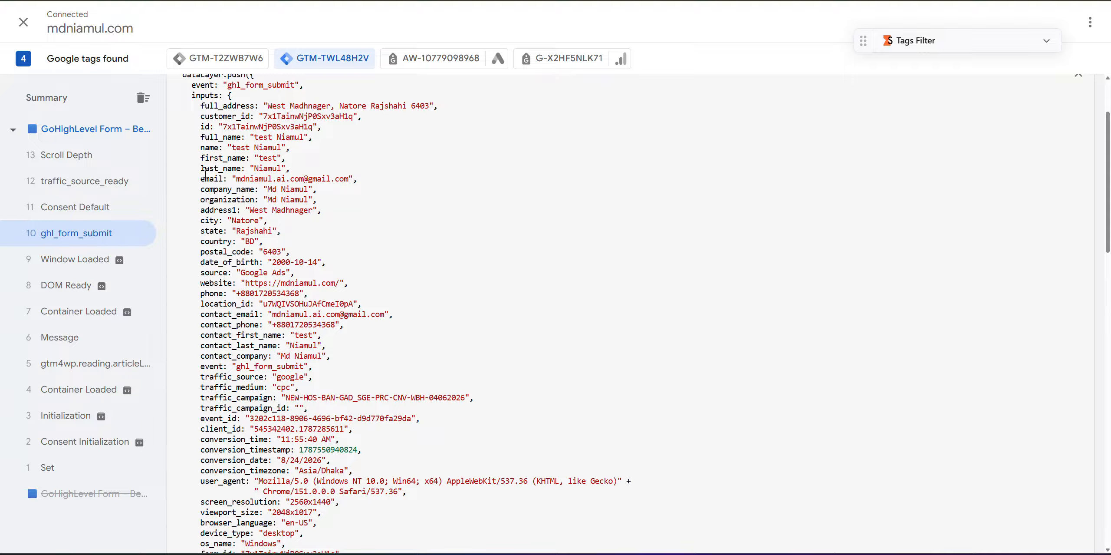
drag(204, 157, 236, 241)
key(ctrl+Tab)
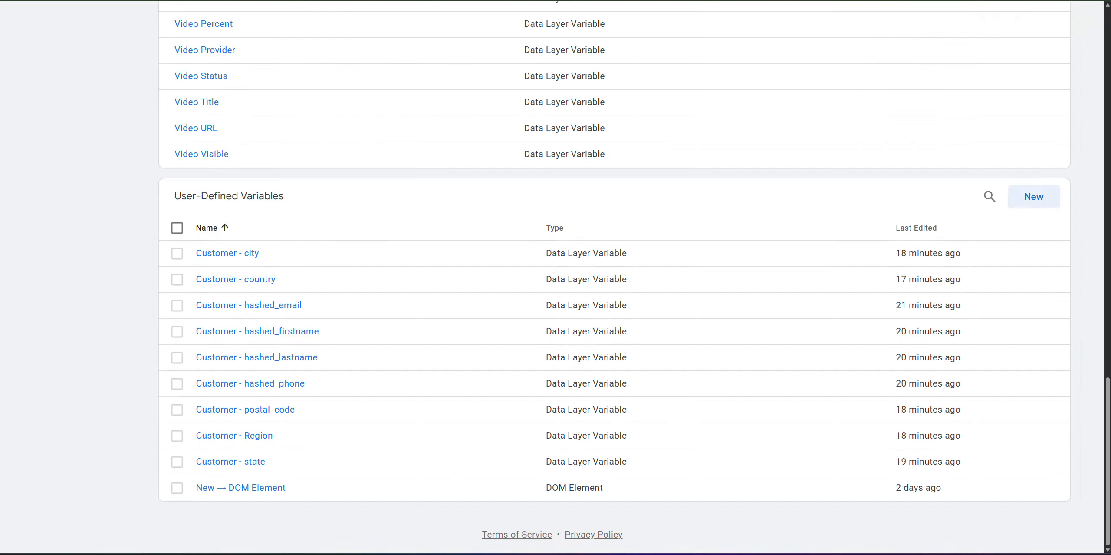
scroll(108, 370, up, 20)
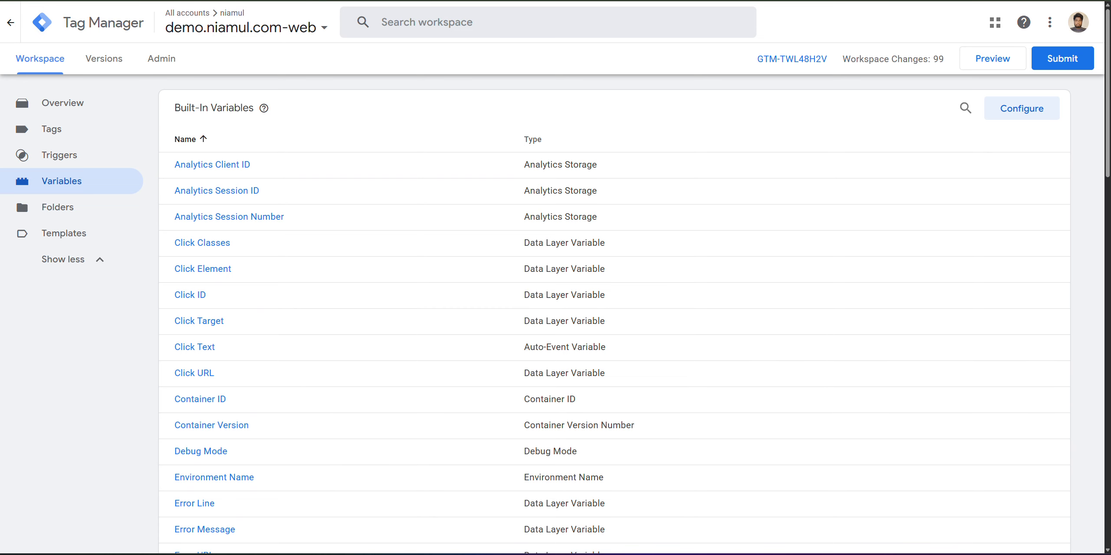
key(ctrl+Tab)
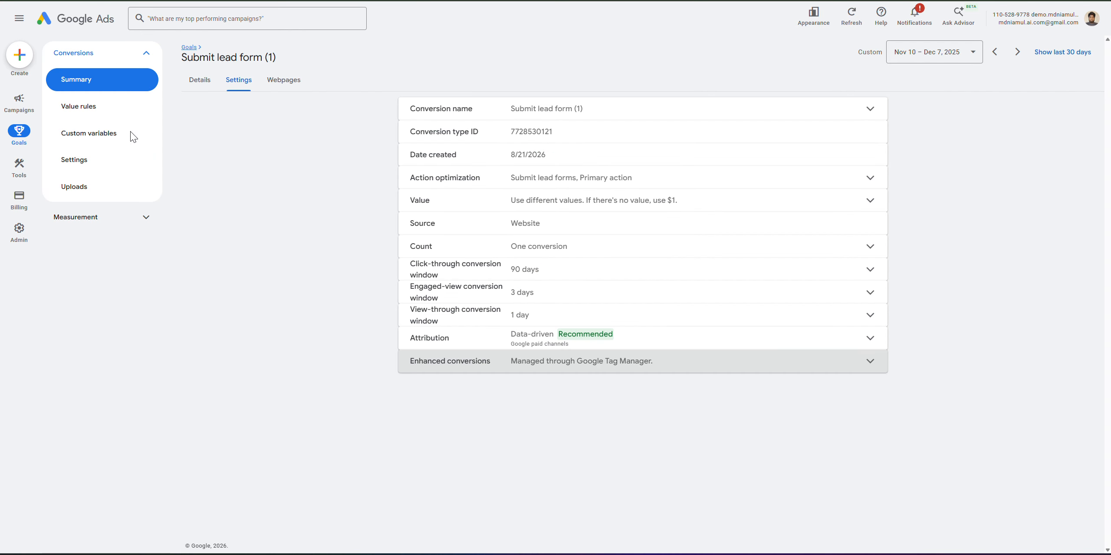
In account conversion settings, toggle enhanced conversions for leads off and on, and expand Enhanced conversions.
click(82, 168)
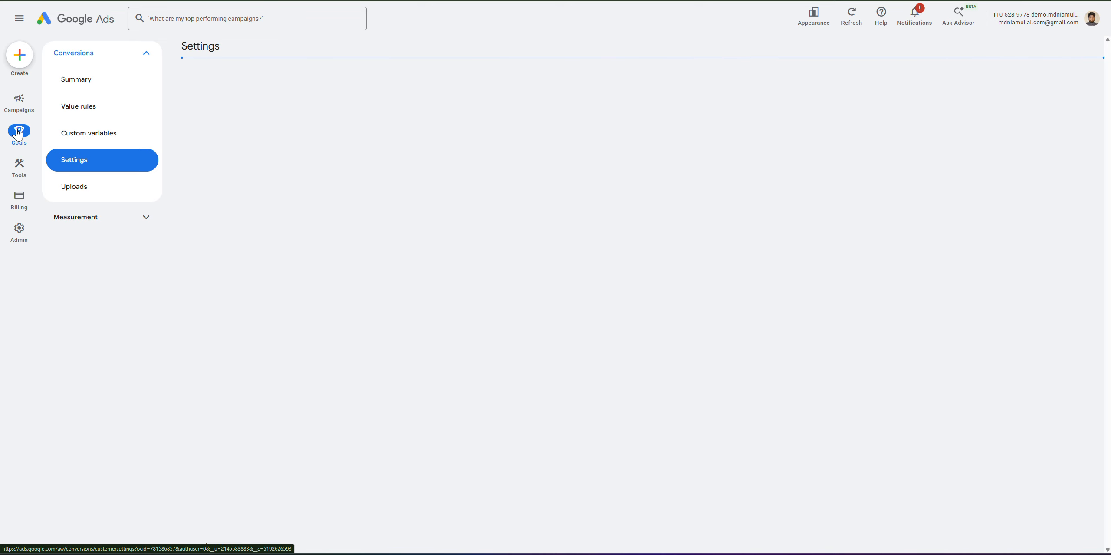
click(84, 165)
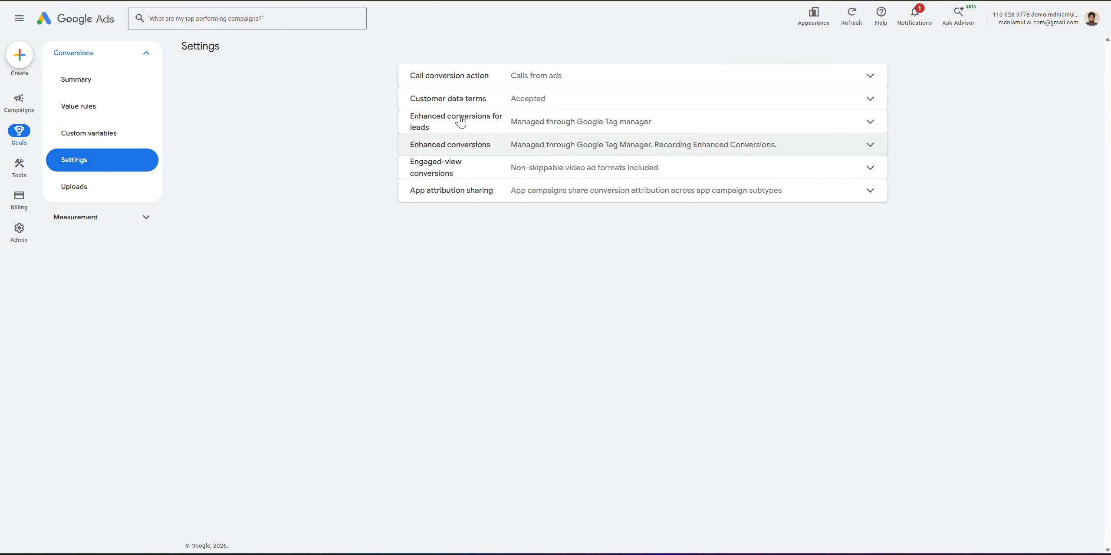
click(530, 125)
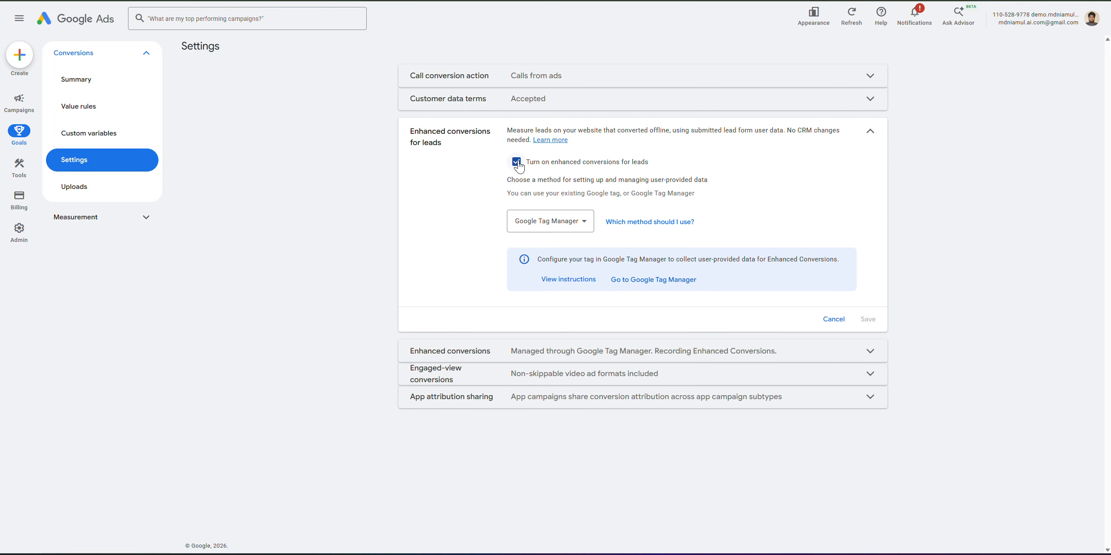
click(517, 162)
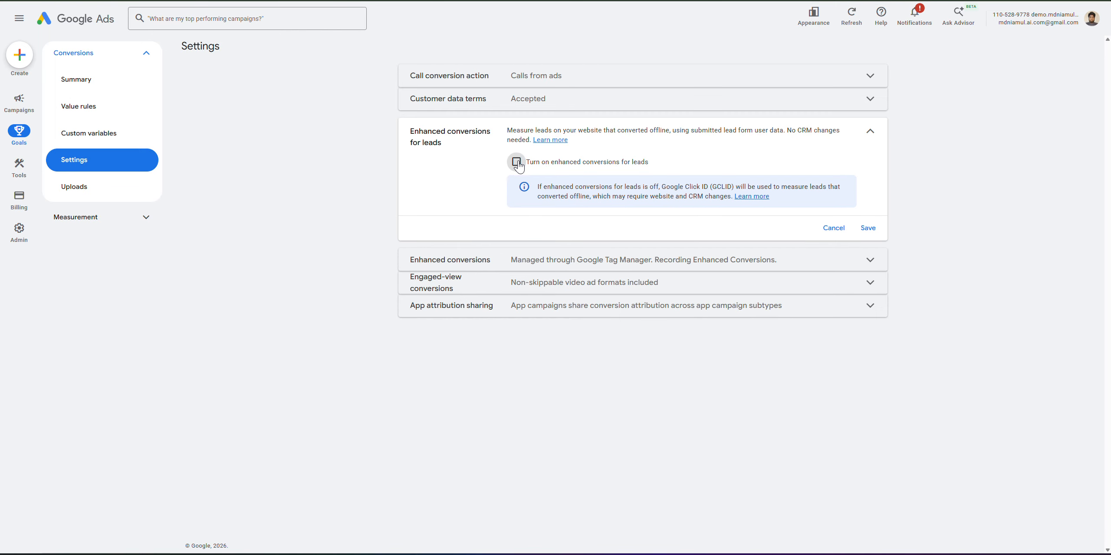
click(516, 162)
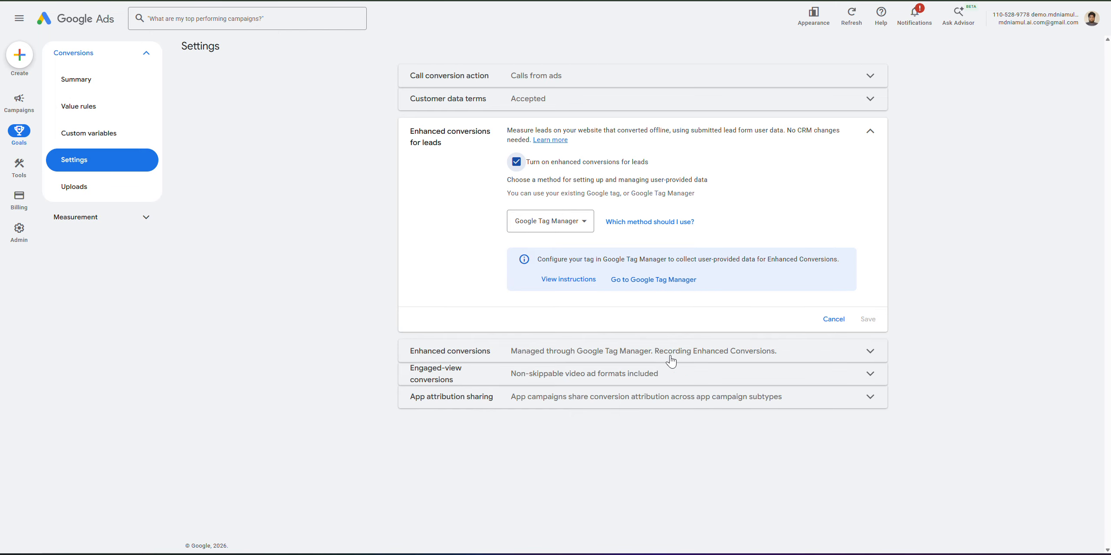
click(499, 355)
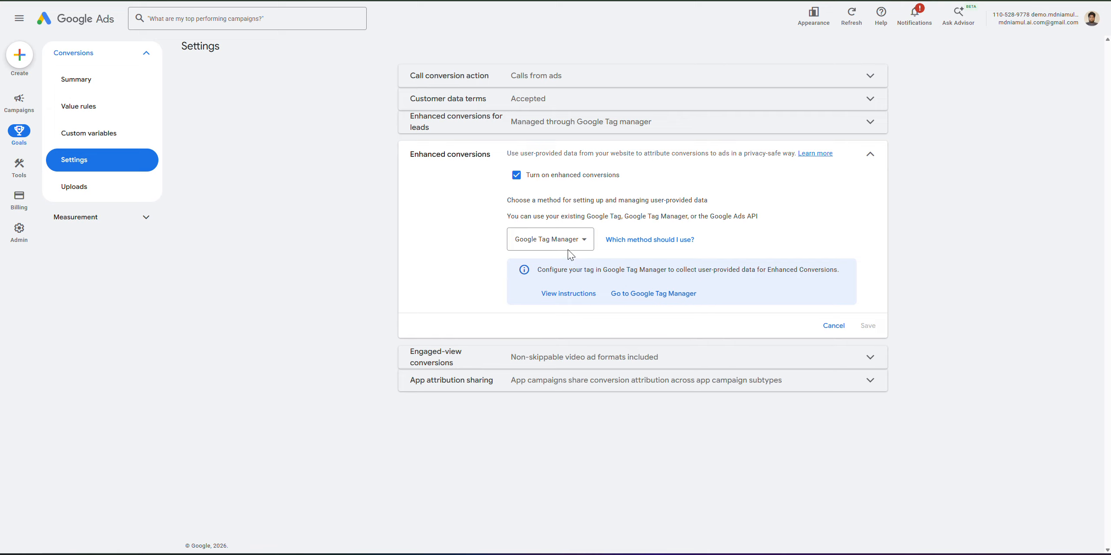
From the conversions summary, open Submit lead form (1) settings and expand its enhanced conversions details.
click(98, 83)
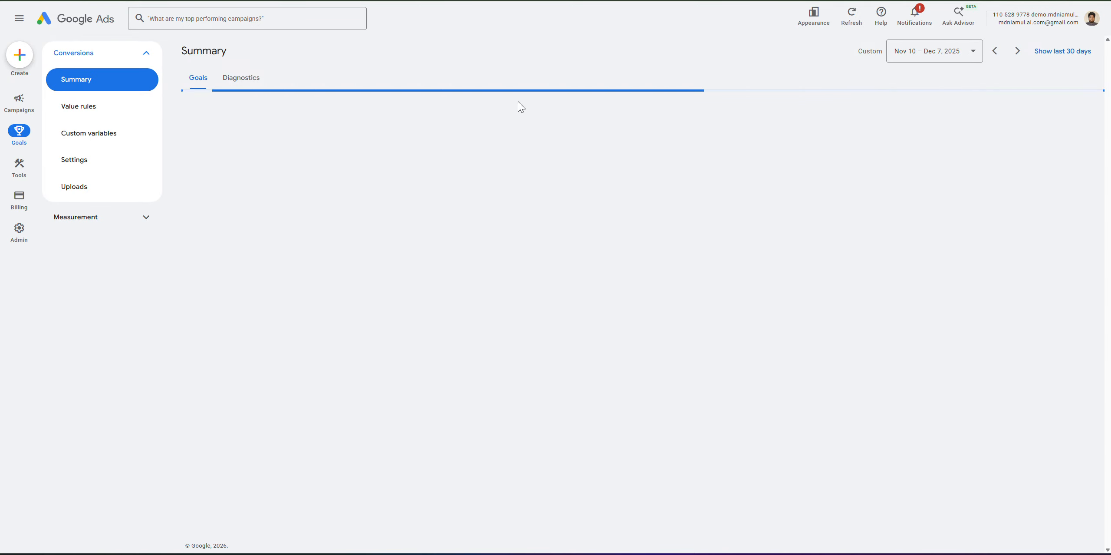
scroll(186, 412, down, 8)
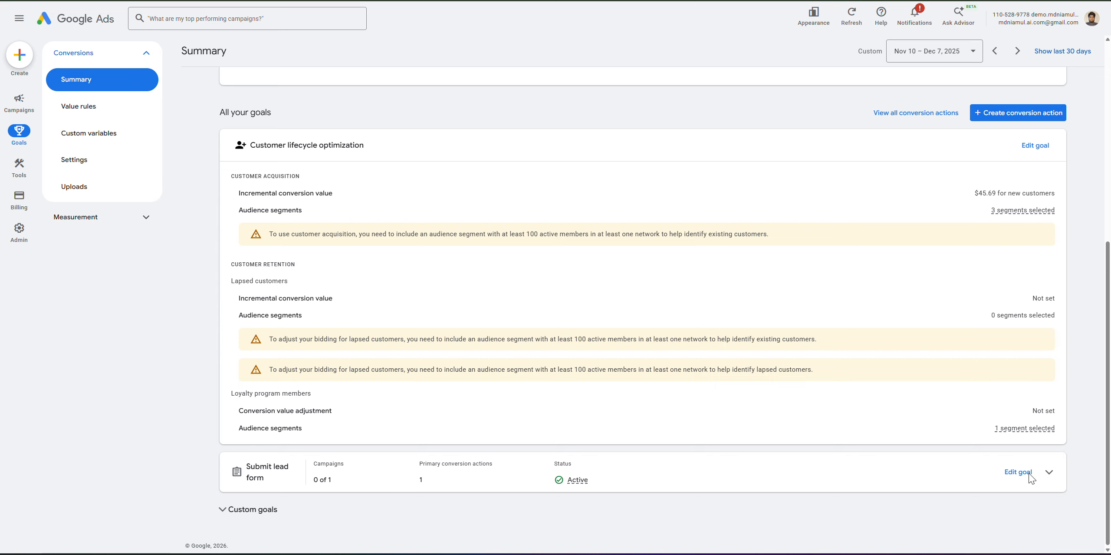
click(1050, 472)
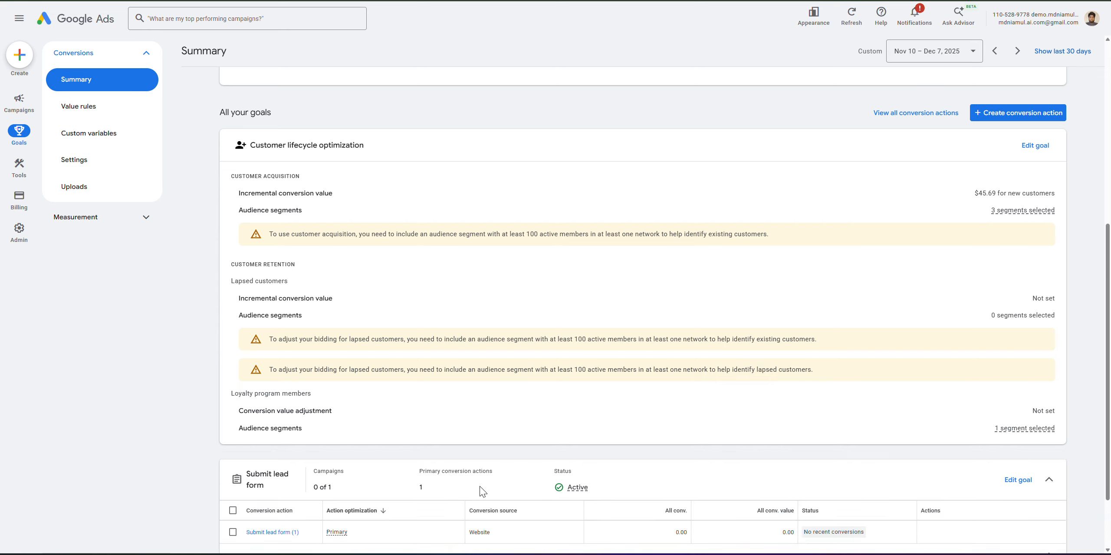
scroll(434, 482, down, 3)
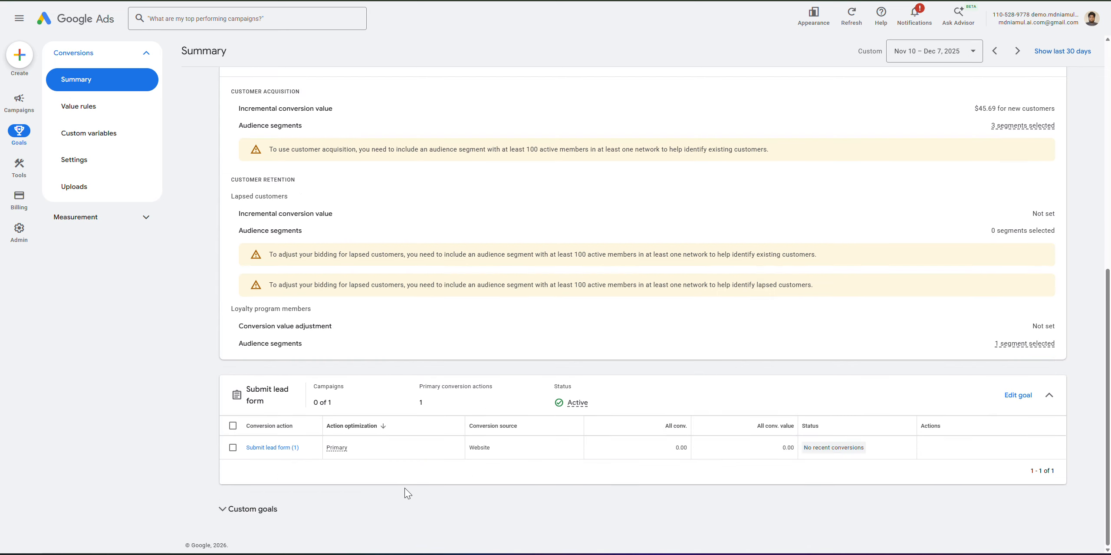
click(279, 448)
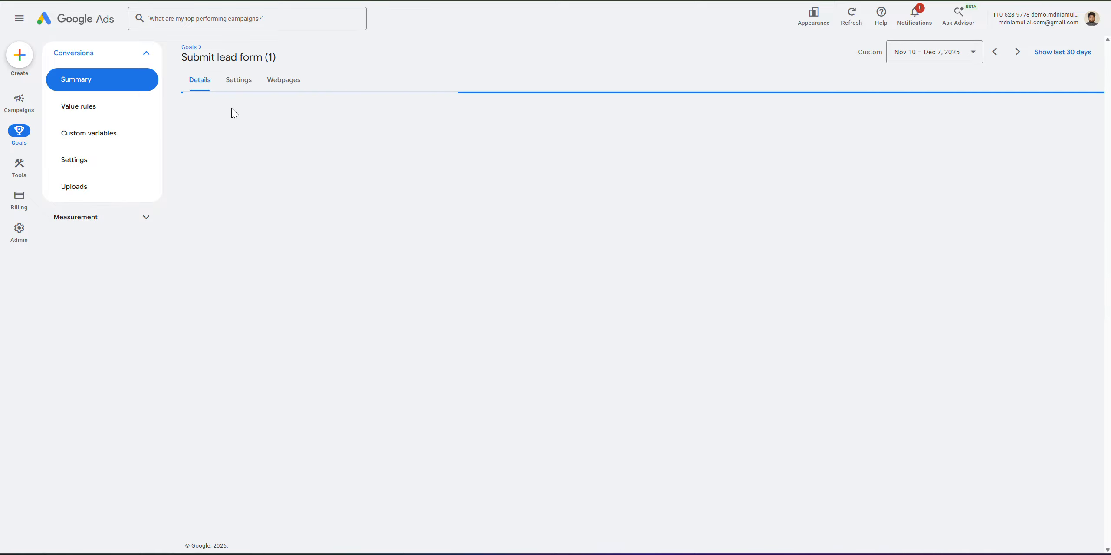
click(240, 83)
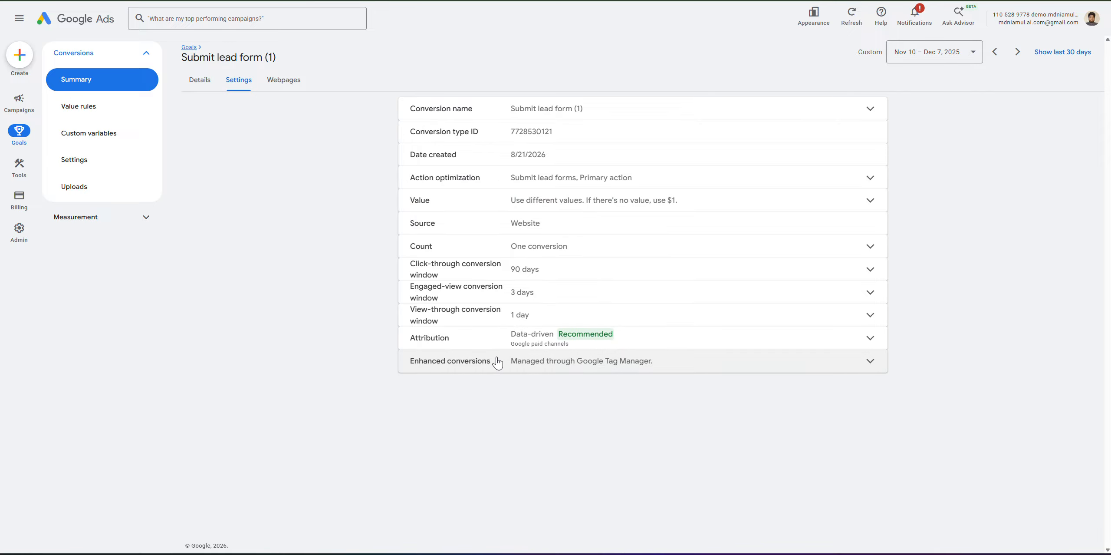
click(497, 361)
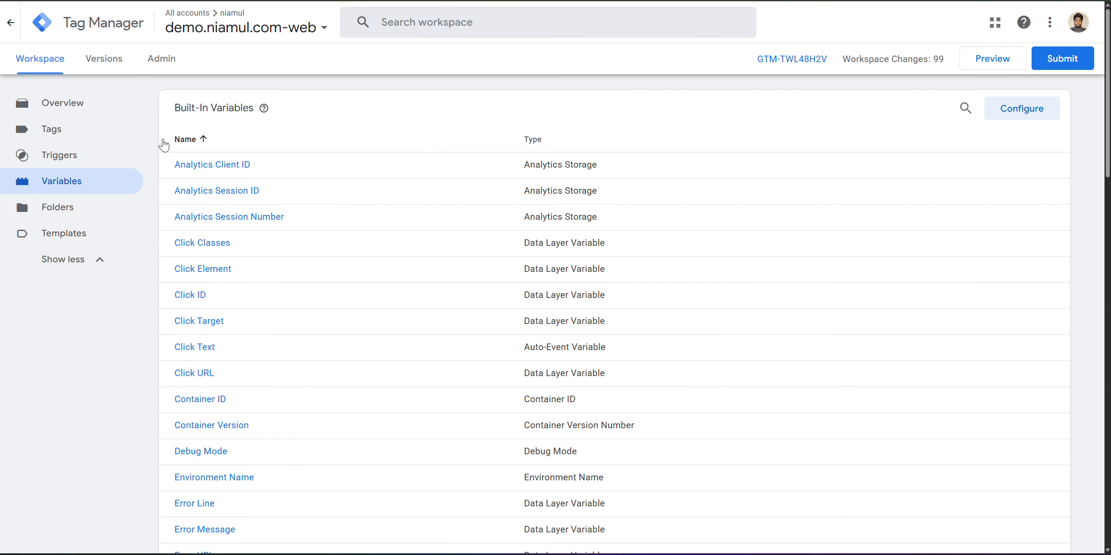
Edit the GEC- Lead Form Tracking tag and add an empty event parameter row.
click(68, 135)
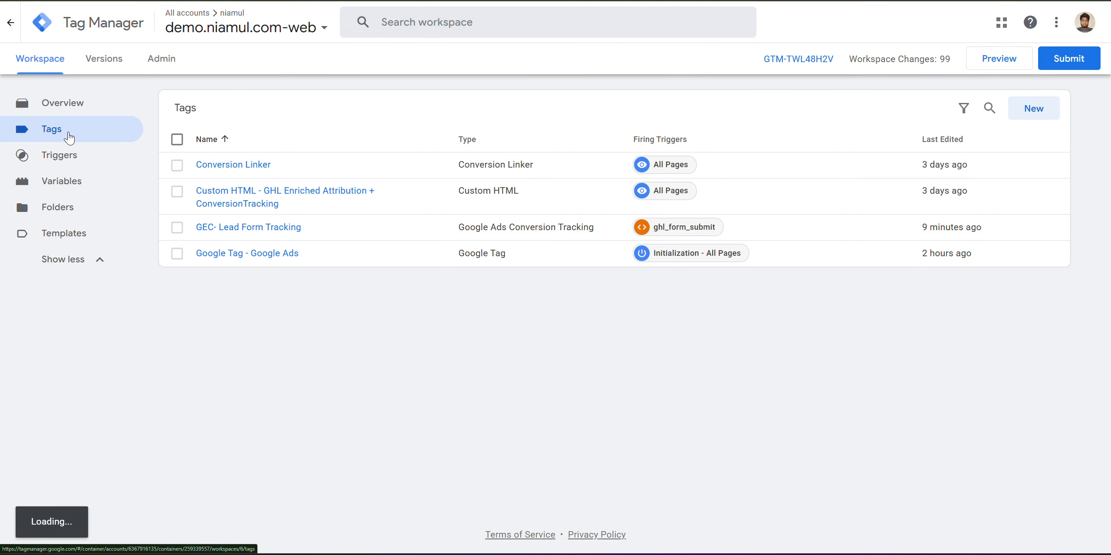
click(242, 227)
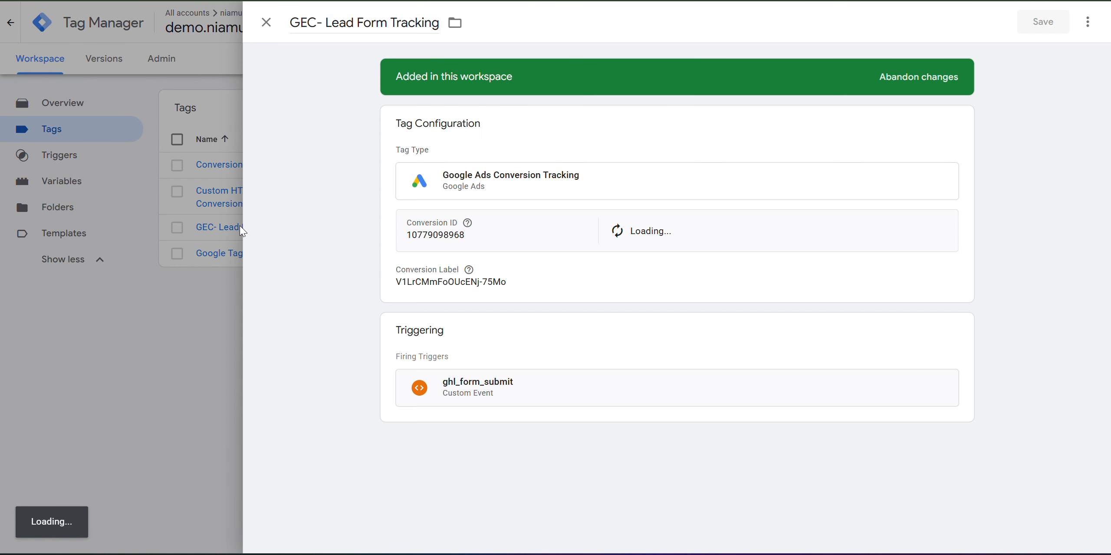
click(643, 281)
scroll(518, 262, down, 8)
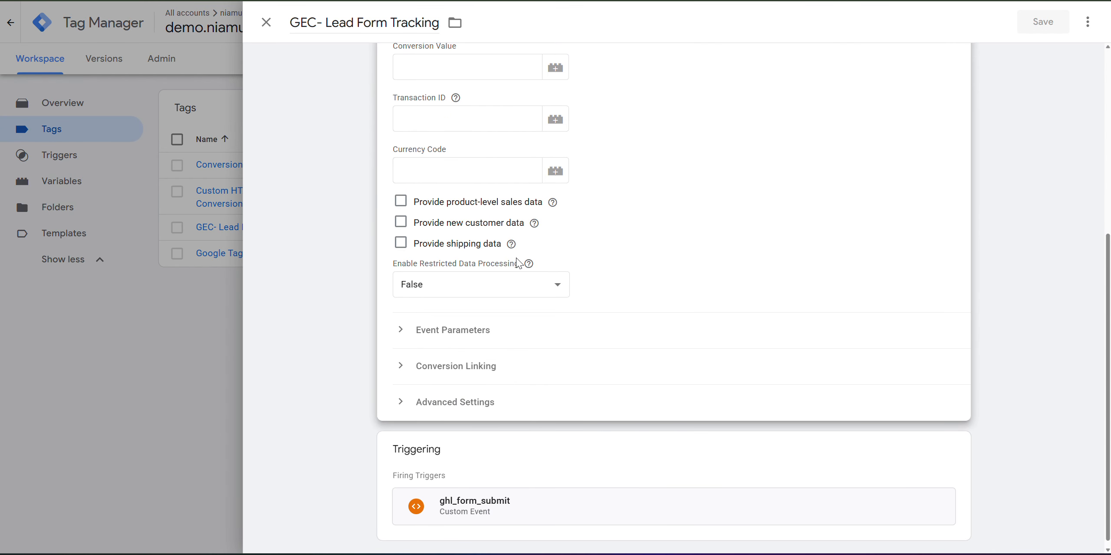
click(449, 335)
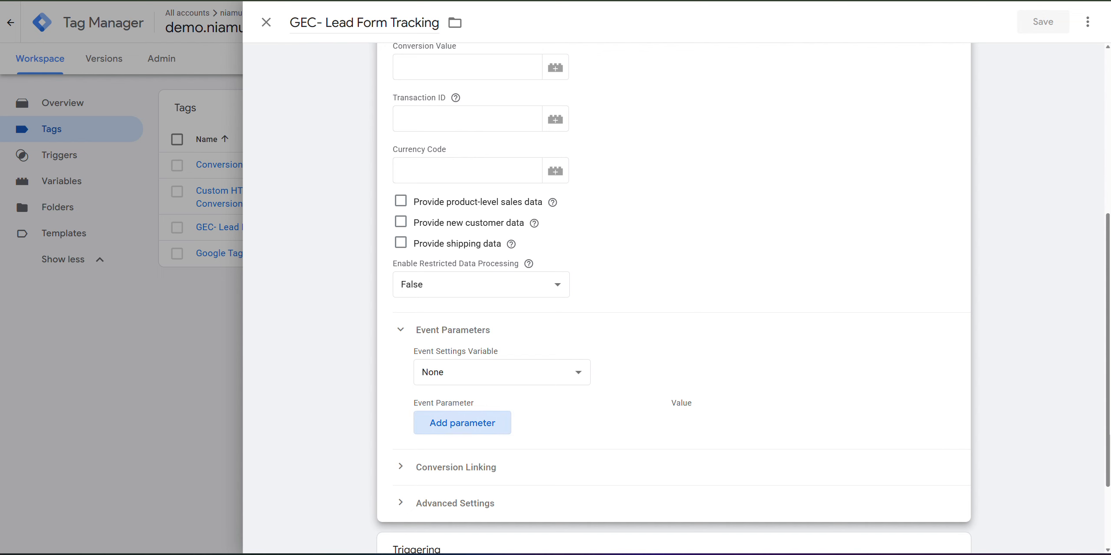
click(463, 423)
key(ctrl+Tab)
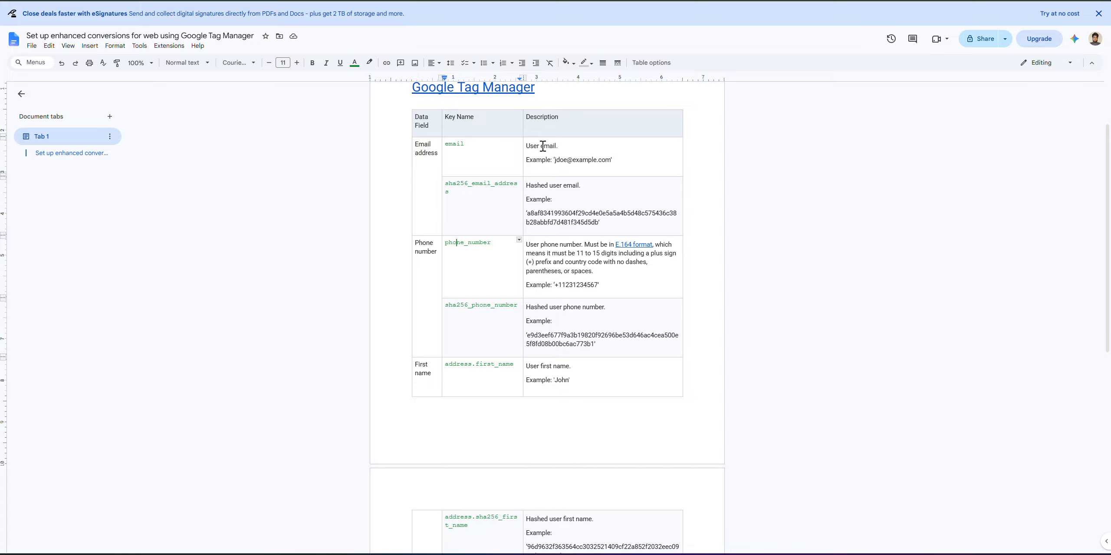
Add sha256_email_address and sha256_phone_number parameters, copied from the reference document.
mouse_move(616, 160)
mouse_down()
mouse_move(526, 146)
mouse_move(603, 163)
mouse_up()
double_click(594, 161)
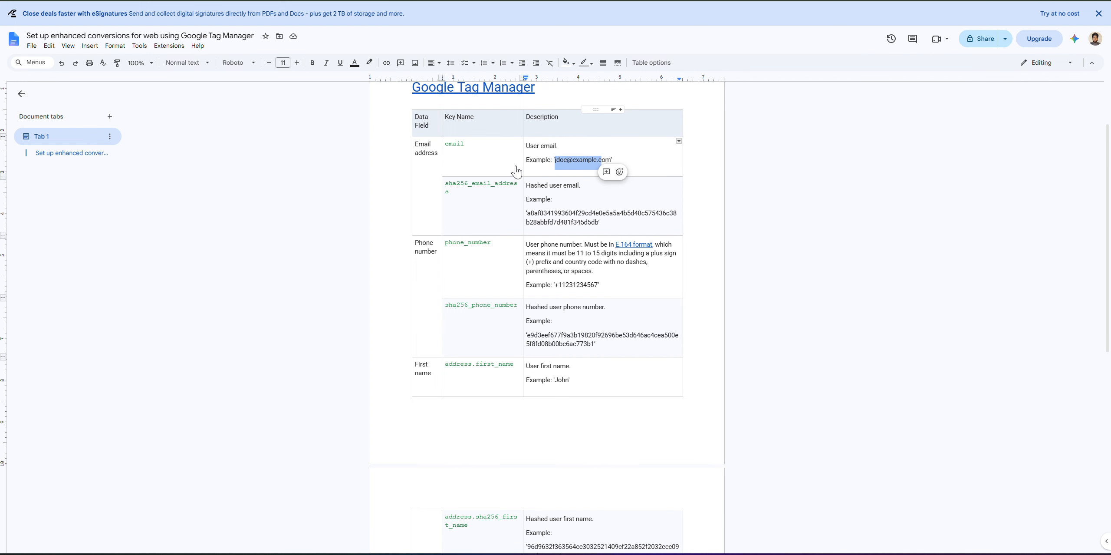
double_click(468, 185)
key(ctrl+c)
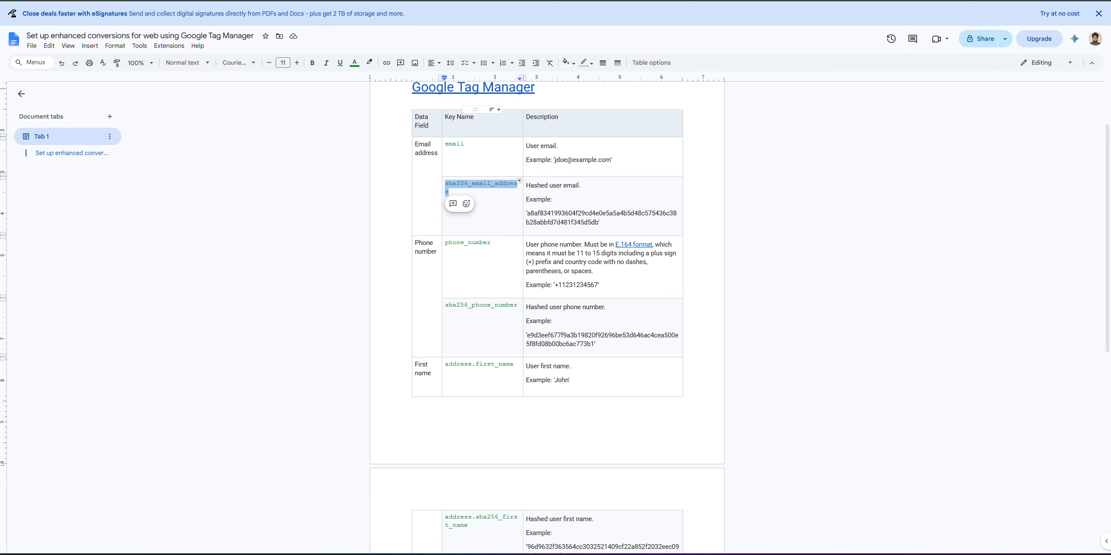
key(ctrl+Tab)
click(464, 427)
key(ctrl+v)
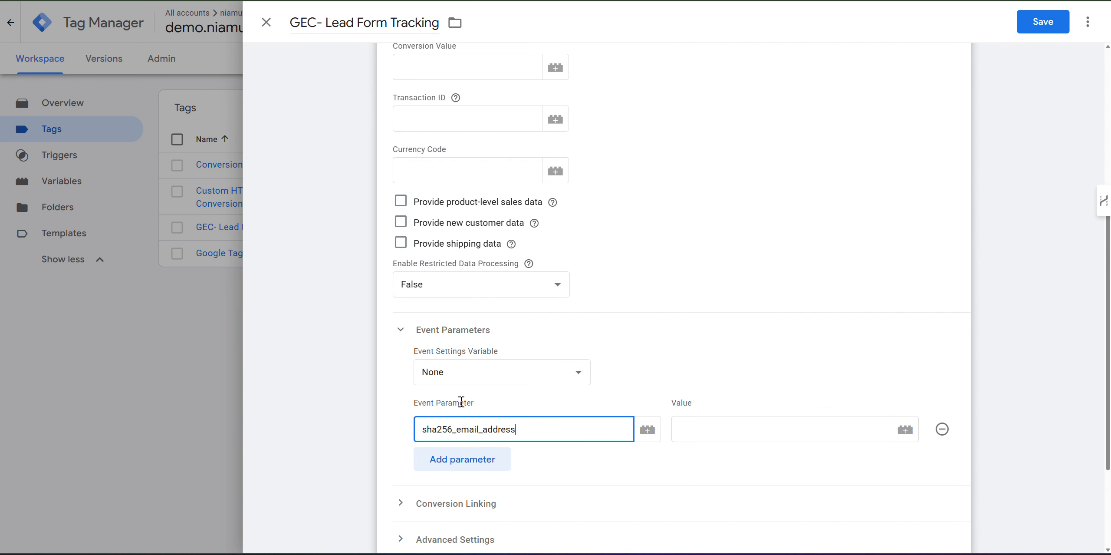
key(ctrl+Tab)
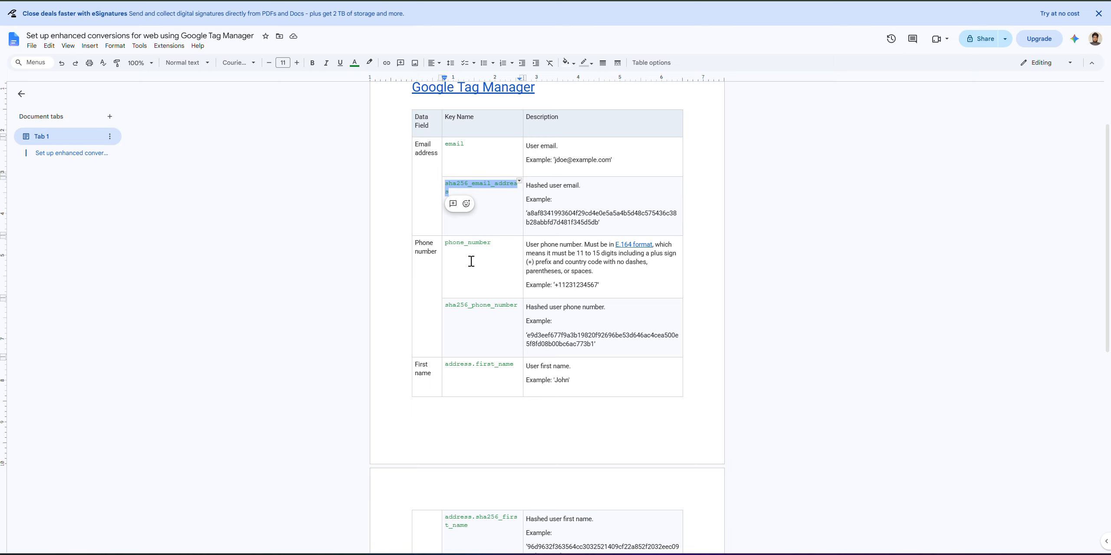
double_click(462, 307)
key(ctrl+c)
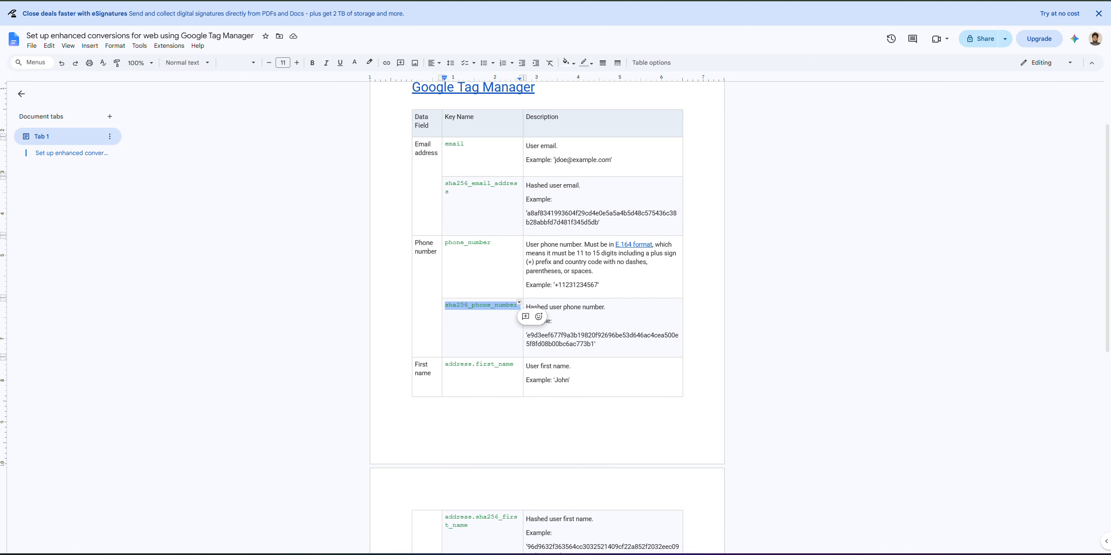
key(ctrl+Tab)
scroll(577, 308, down, 3)
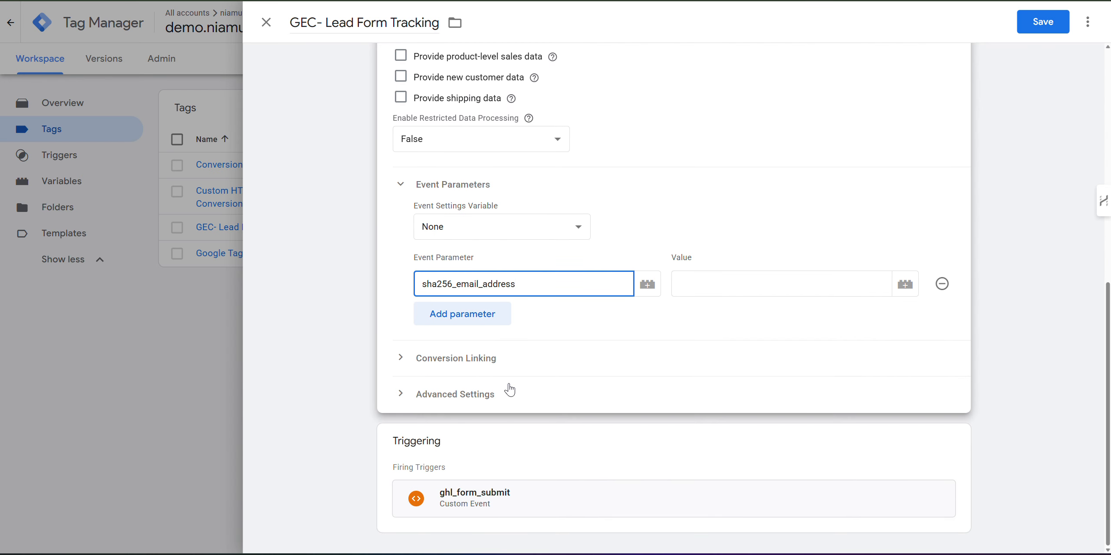
click(476, 323)
click(484, 321)
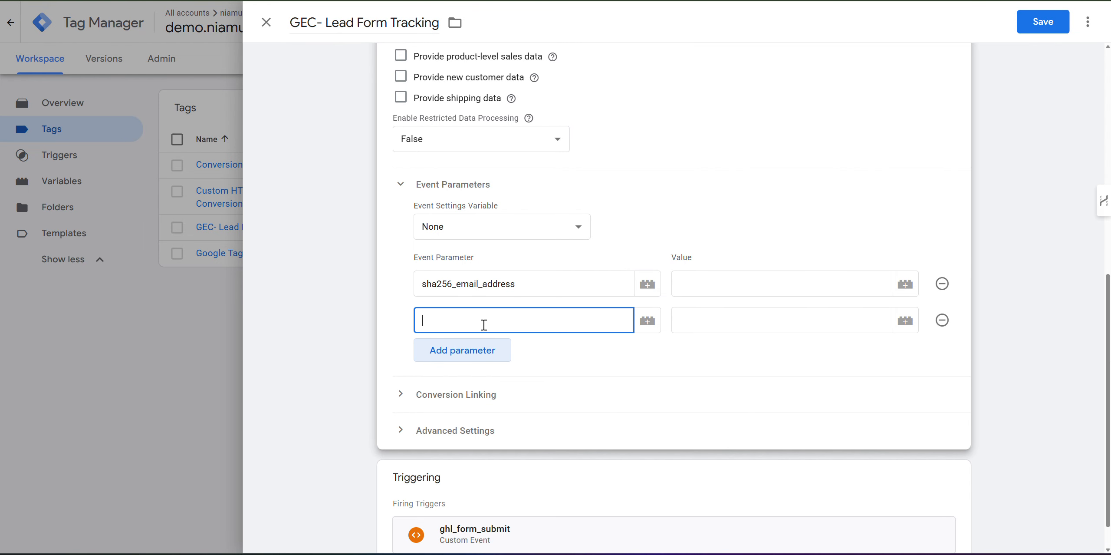
key(ctrl+v)
Add address.sha256_first_name and address.sha256_last_name parameters, copied from the reference document.
key(ctrl+Tab)
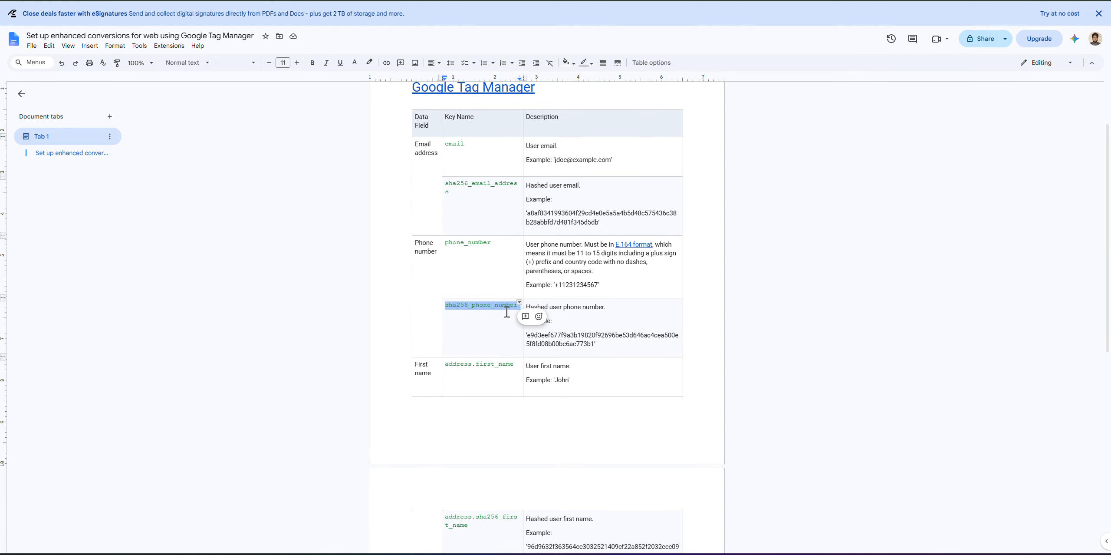
scroll(498, 312, down, 3)
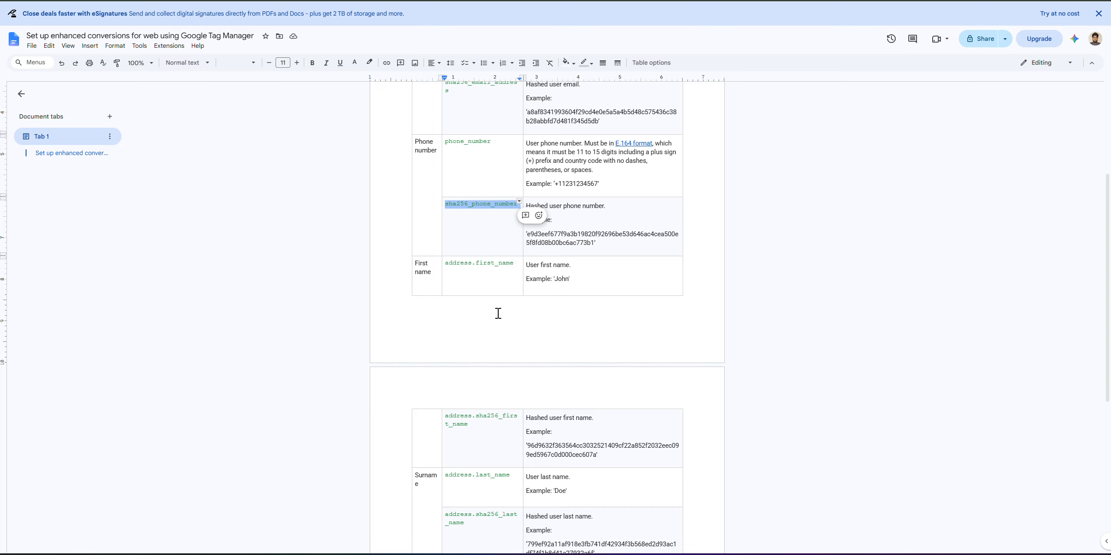
double_click(492, 416)
triple_click(492, 417)
key(ctrl+c)
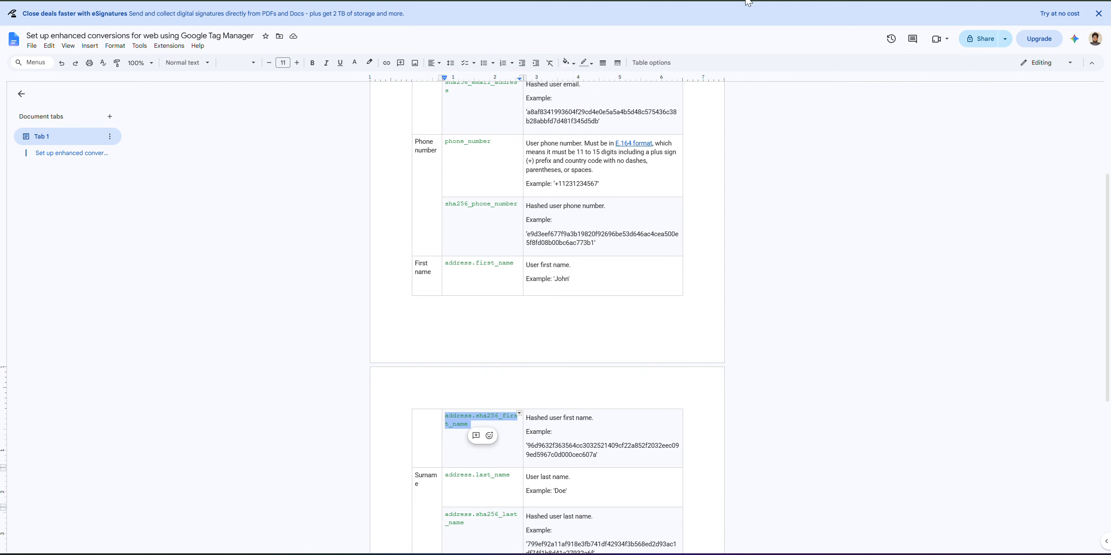
key(ctrl+Tab)
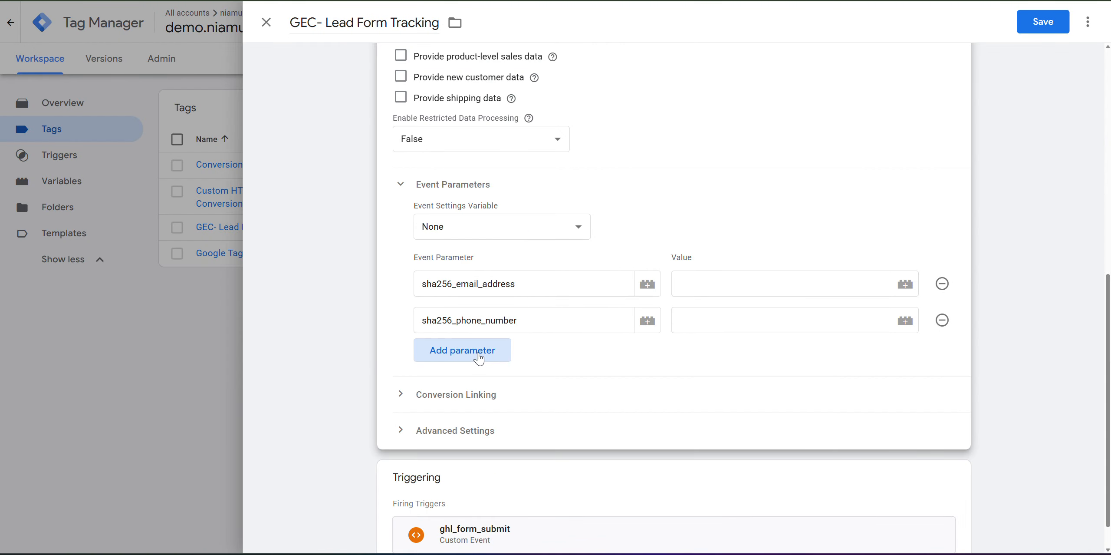
click(481, 357)
click(476, 356)
key(ctrl+v)
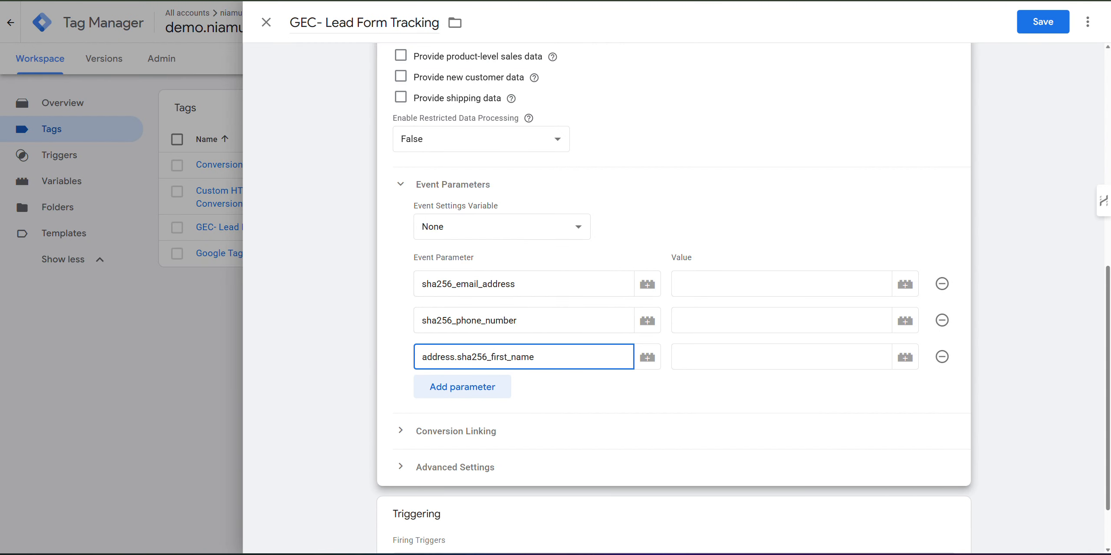
key(ctrl+shift+Tab)
scroll(514, 333, down, 2)
click(468, 410)
double_click(468, 411)
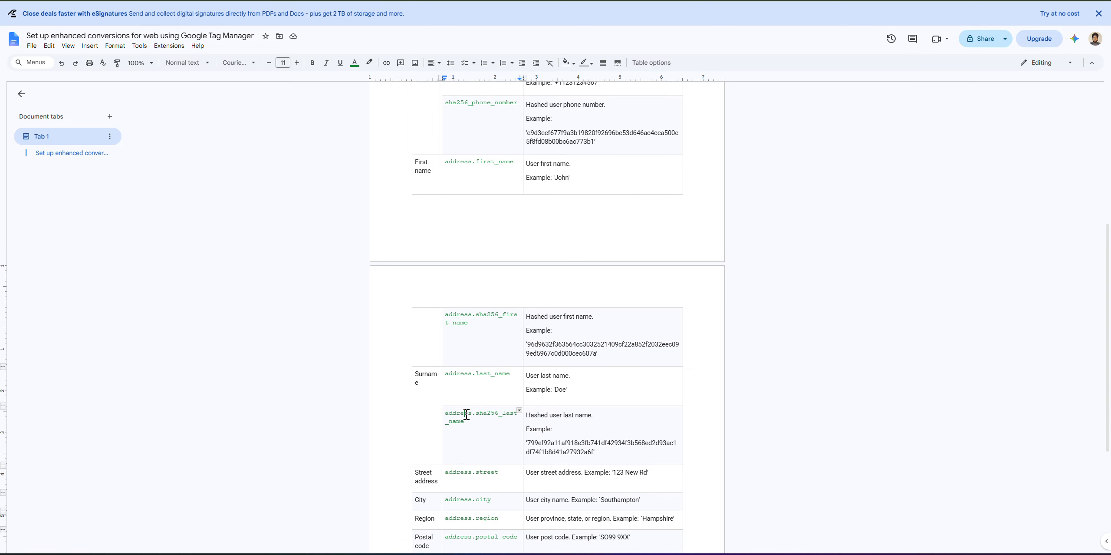
triple_click(467, 415)
key(ctrl+c)
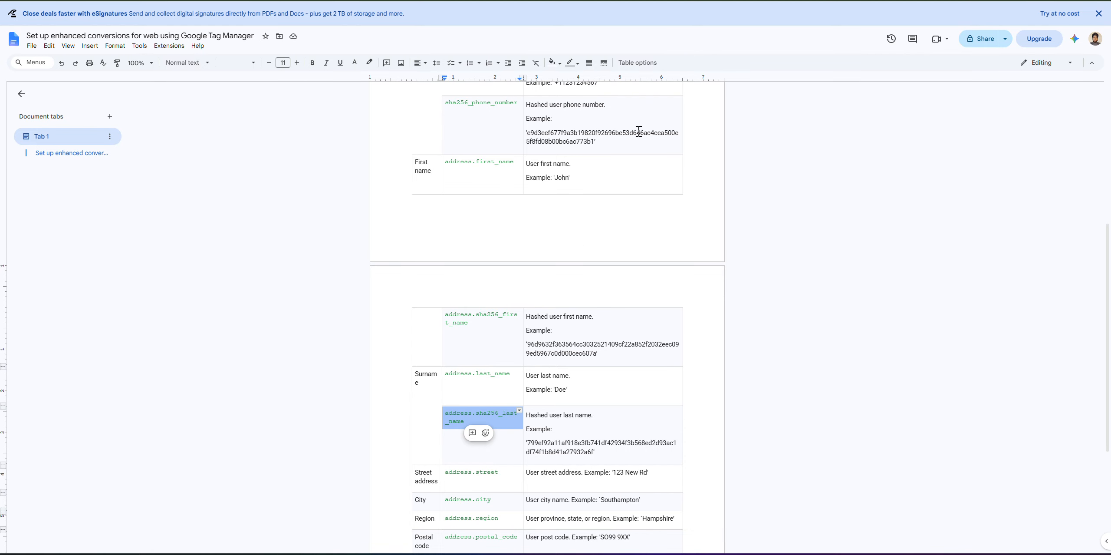
key(ctrl+Tab)
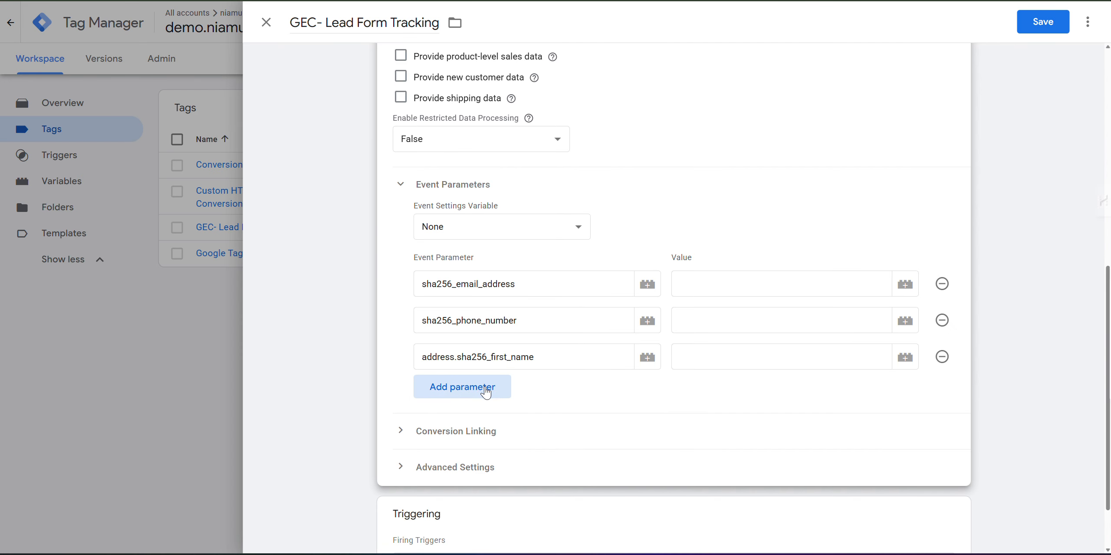
click(483, 385)
click(485, 391)
key(ctrl+v)
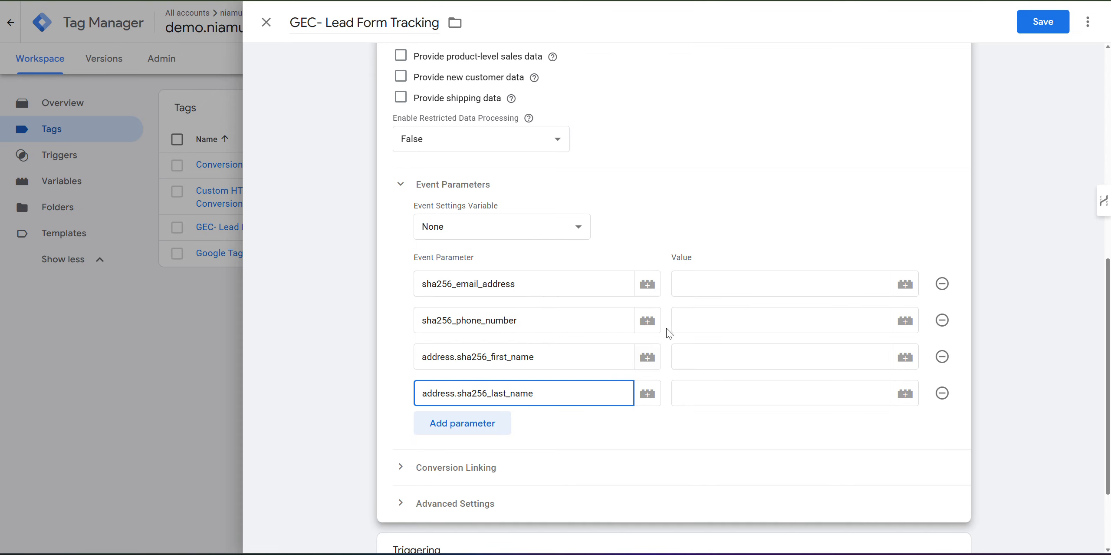
scroll(696, 231, down, 3)
click(491, 314)
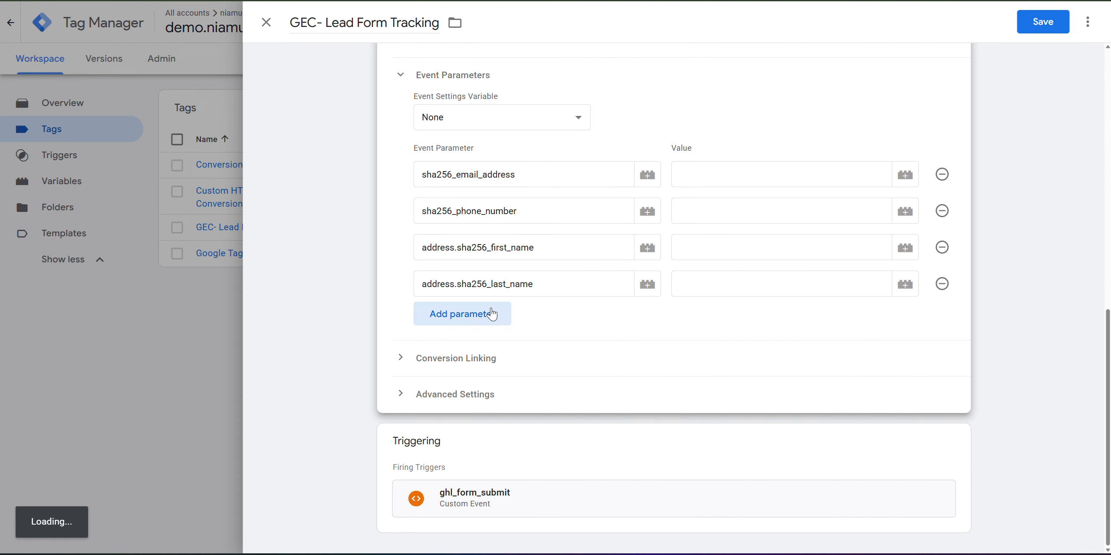
key(ctrl+Tab)
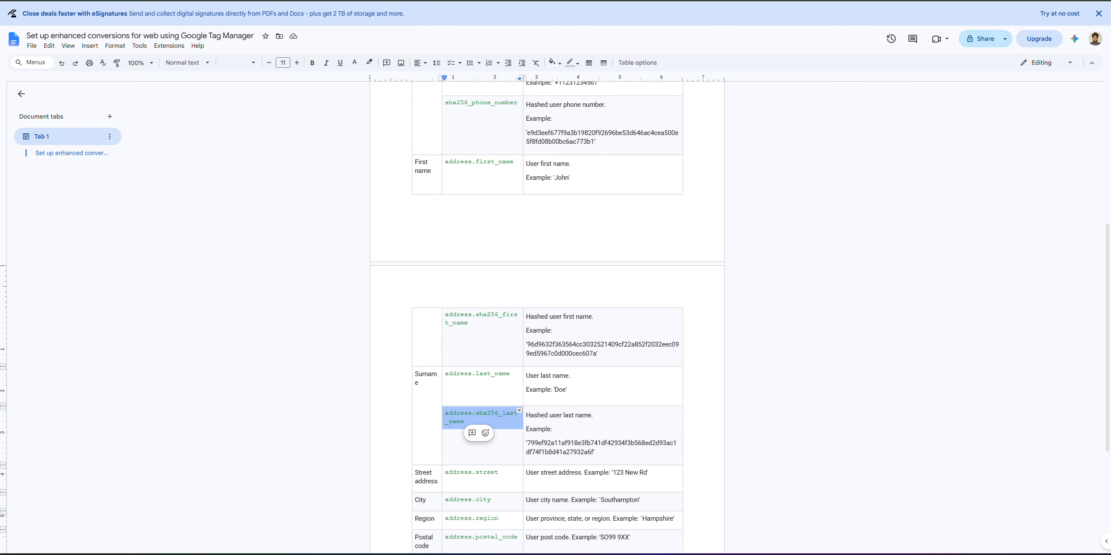
scroll(402, 287, down, 2)
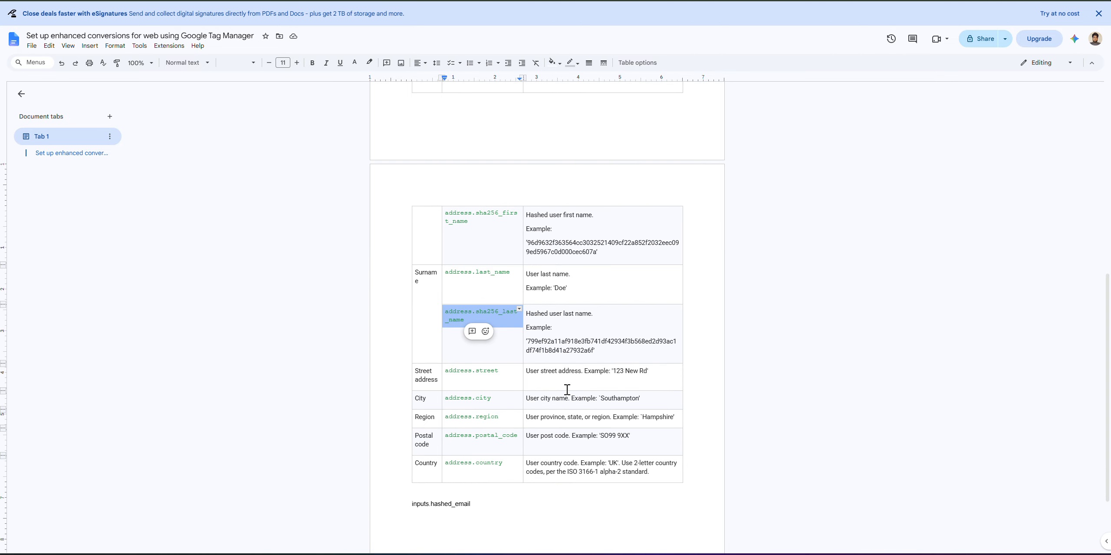
Add address.street, address.city and address.region event parameters from the reference table.
click(566, 389)
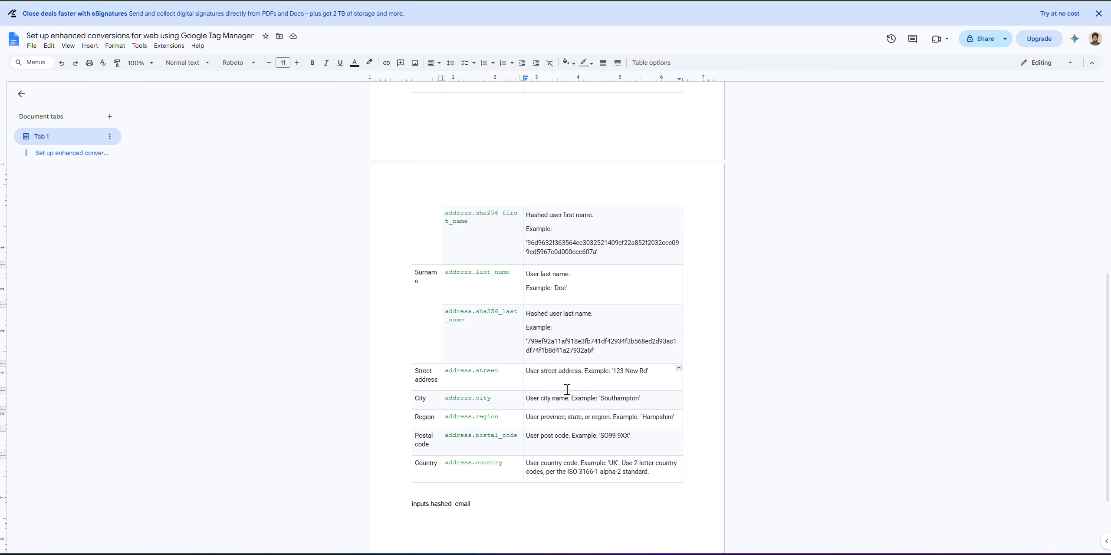
triple_click(480, 372)
key(ctrl+c)
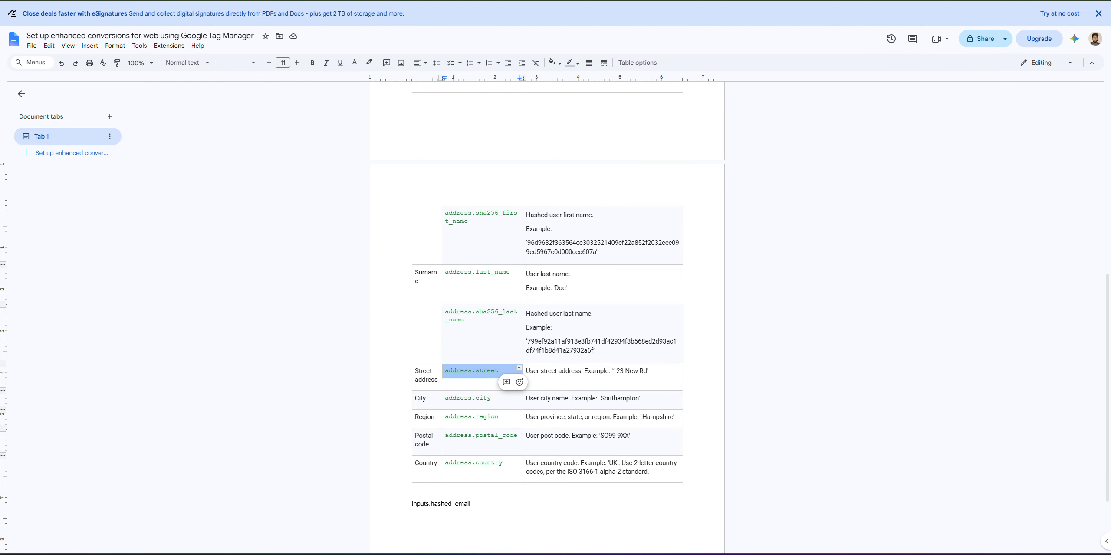
click(677, 1)
click(474, 326)
key(ctrl+v)
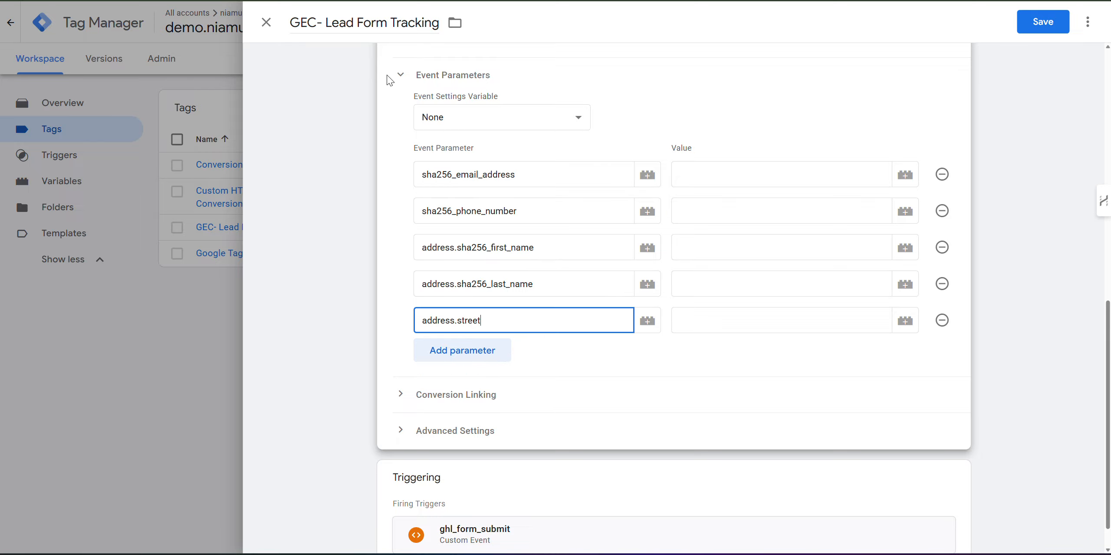
key(ctrl+shift+Tab)
triple_click(478, 397)
key(ctrl+c)
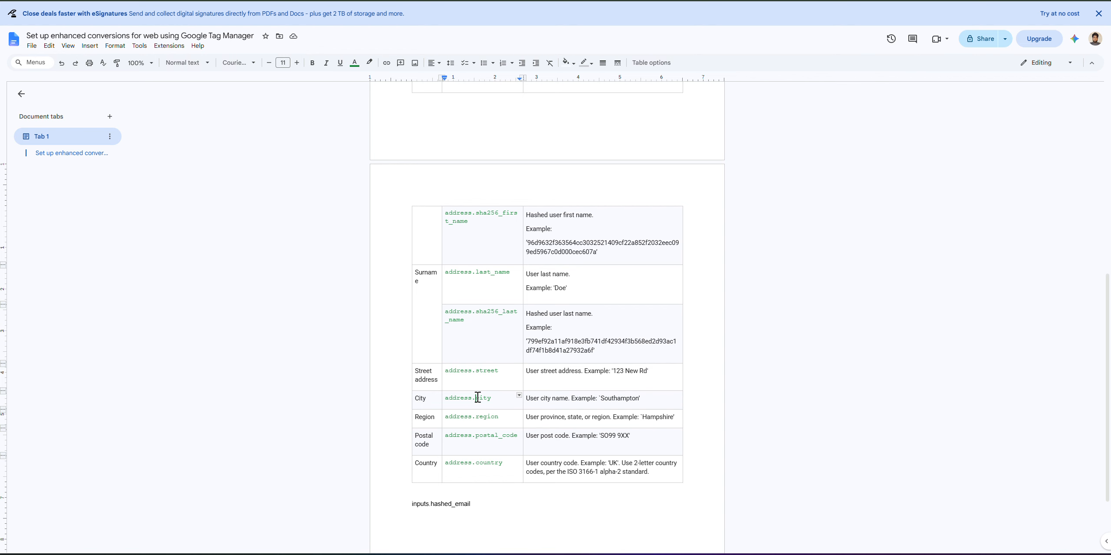
key(ctrl+Tab)
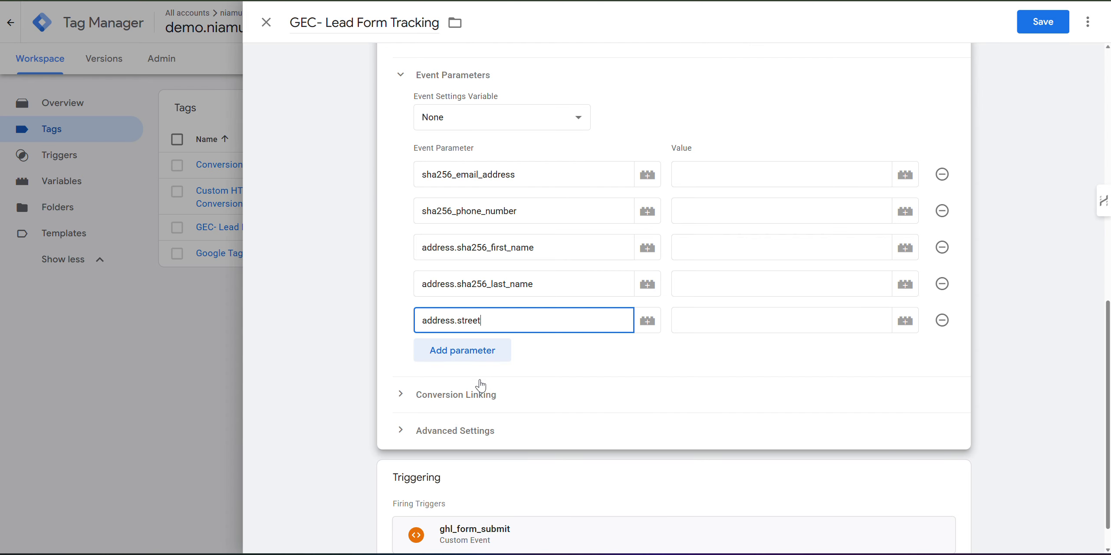
click(488, 356)
key(ctrl+v)
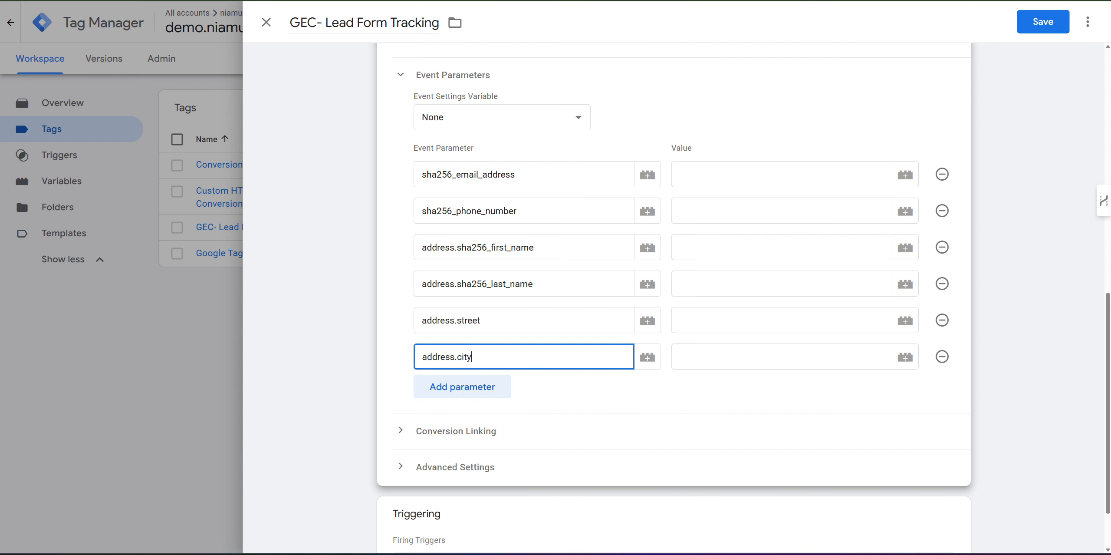
key(ctrl+shift+Tab)
click(475, 419)
triple_click(475, 419)
key(ctrl+c)
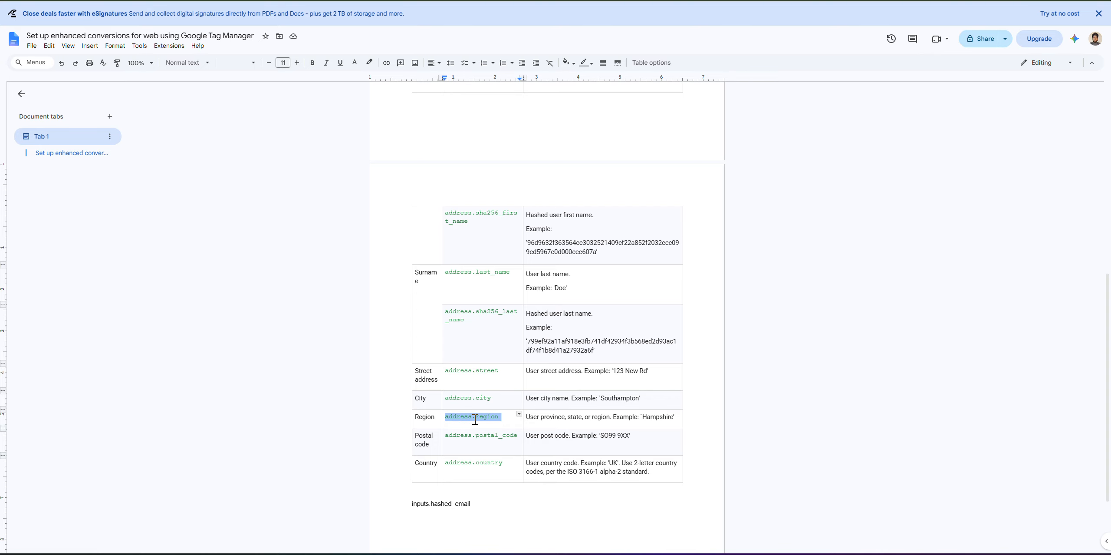
key(ctrl+Tab)
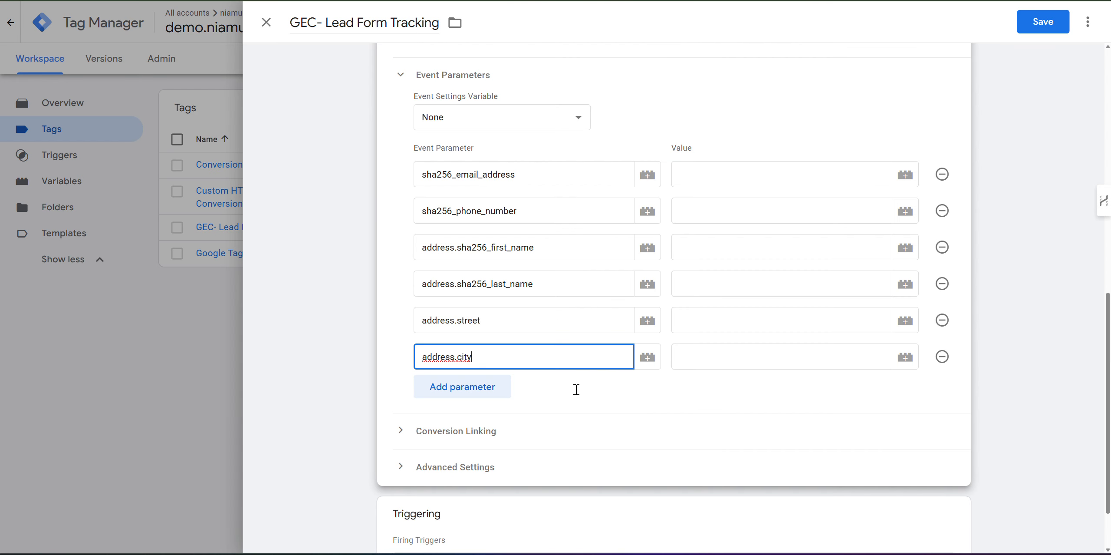
click(480, 391)
key(ctrl+v)
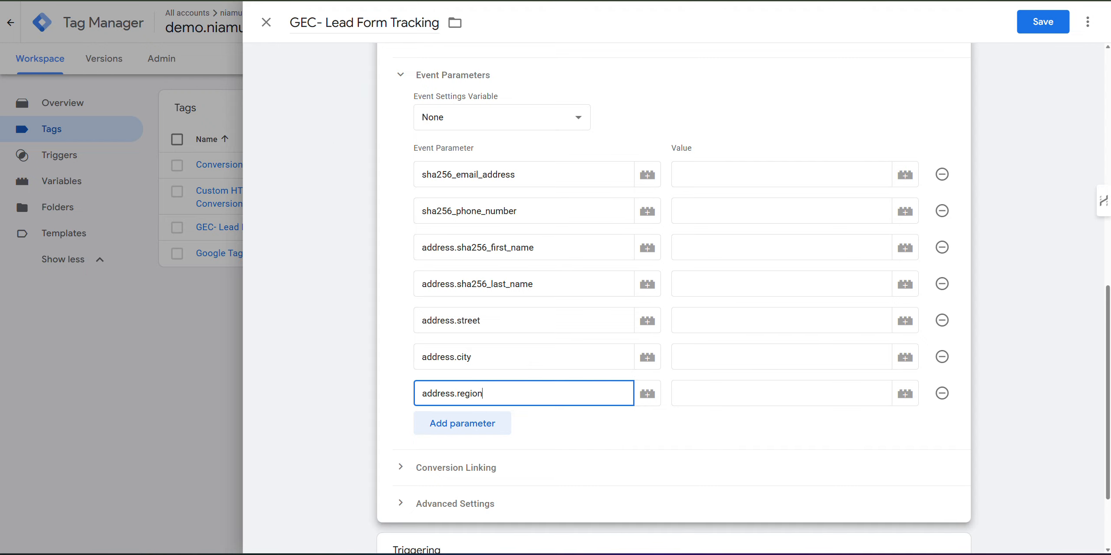
Add address.postal_code and address.country event parameters from the reference table.
key(ctrl+shift+Tab)
double_click(475, 434)
key(ctrl+c)
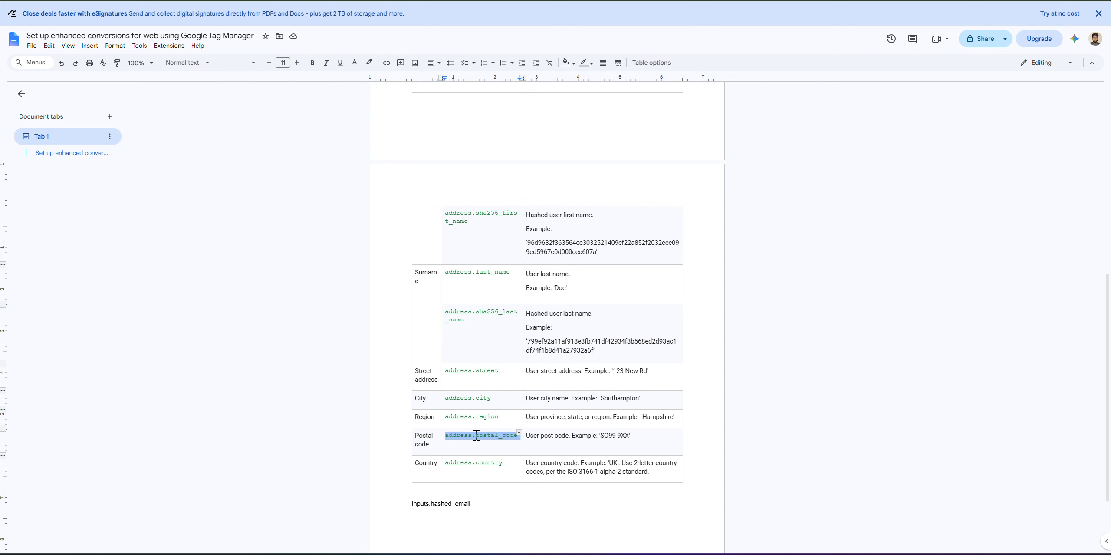
key(ctrl+Tab)
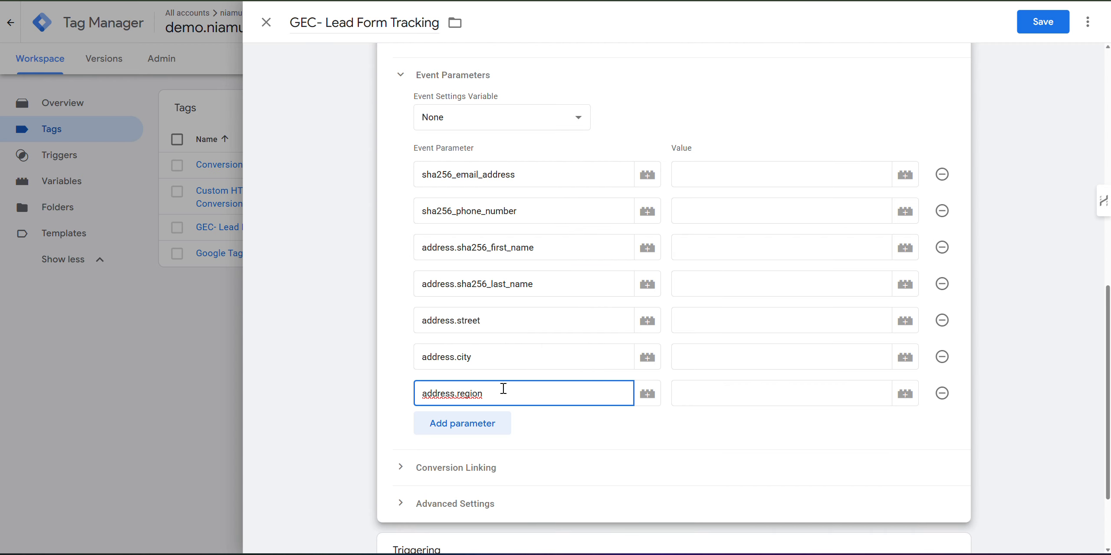
click(482, 426)
key(ctrl+v)
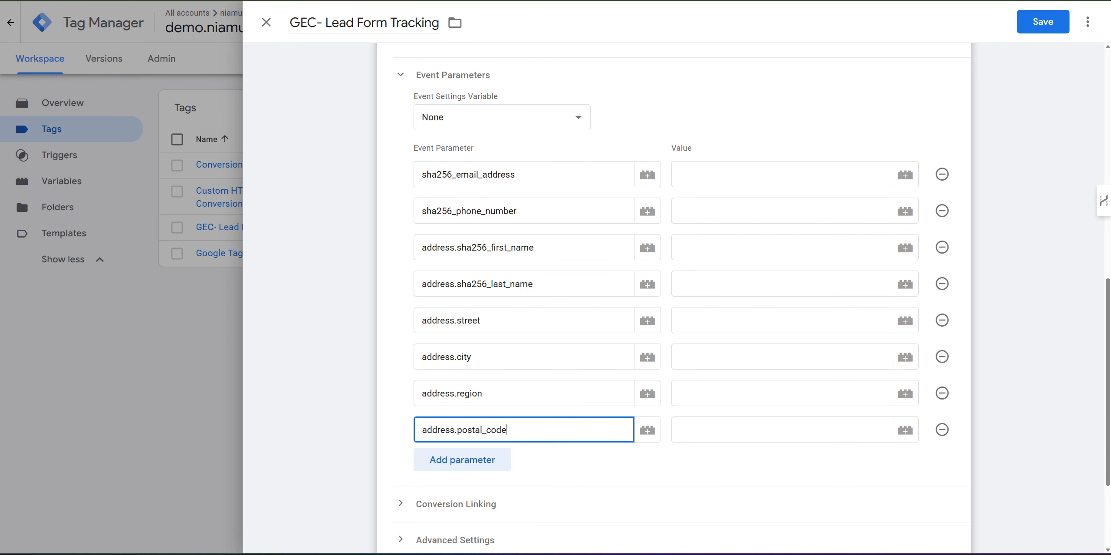
key(ctrl+shift+Tab)
triple_click(496, 463)
key(ctrl+c)
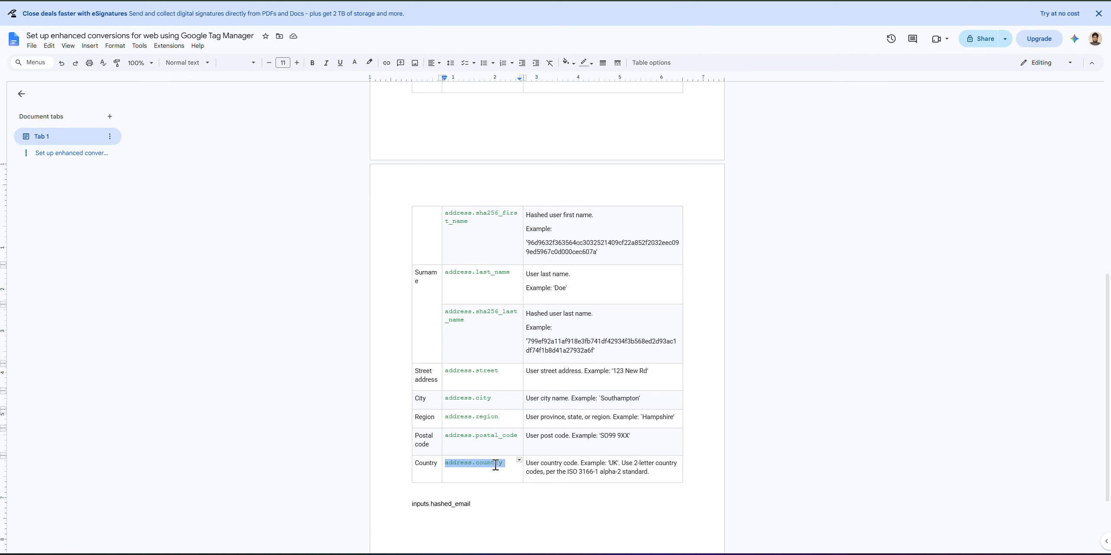
key(ctrl+Tab)
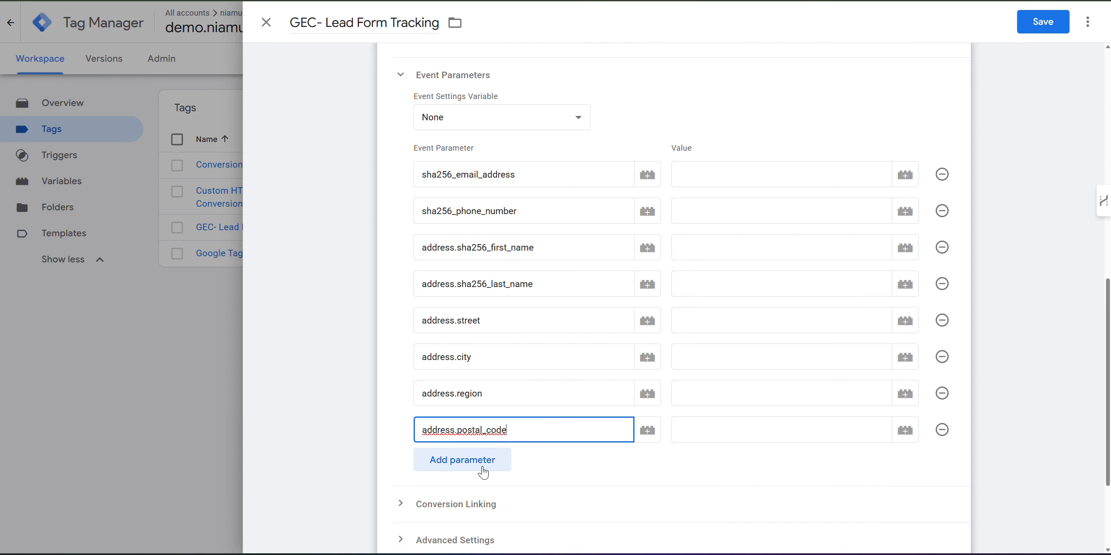
click(476, 459)
click(479, 467)
key(ctrl+v)
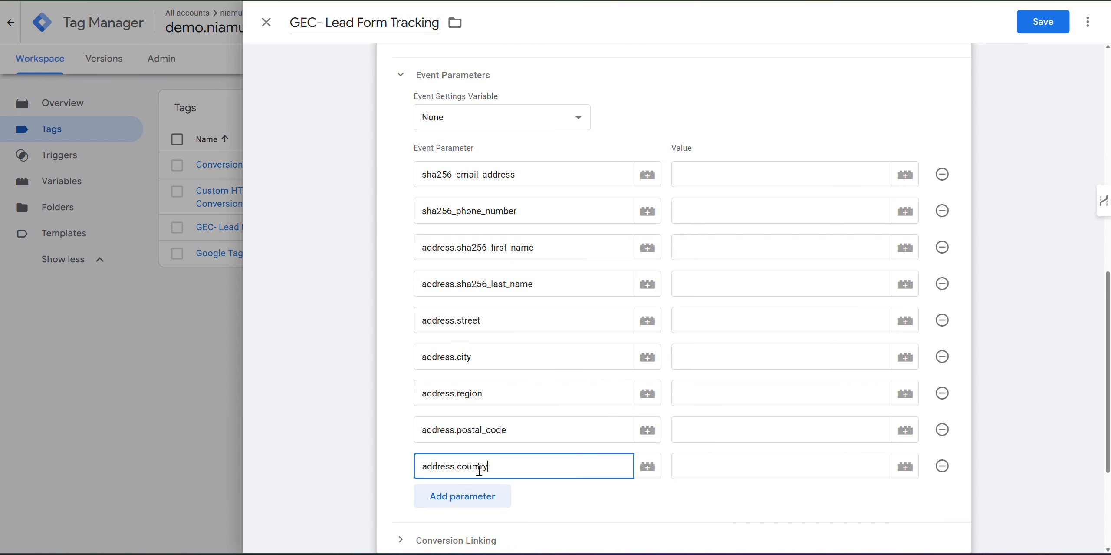
click(723, 175)
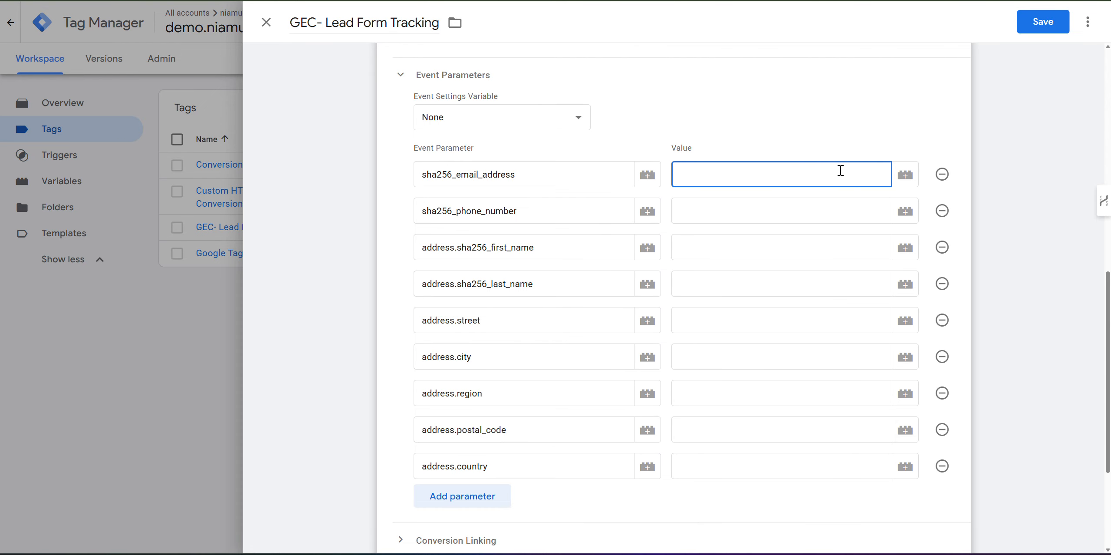
Set the email and phone values to Customer - hashed_email and Customer - hashed_phone.
double_click(474, 174)
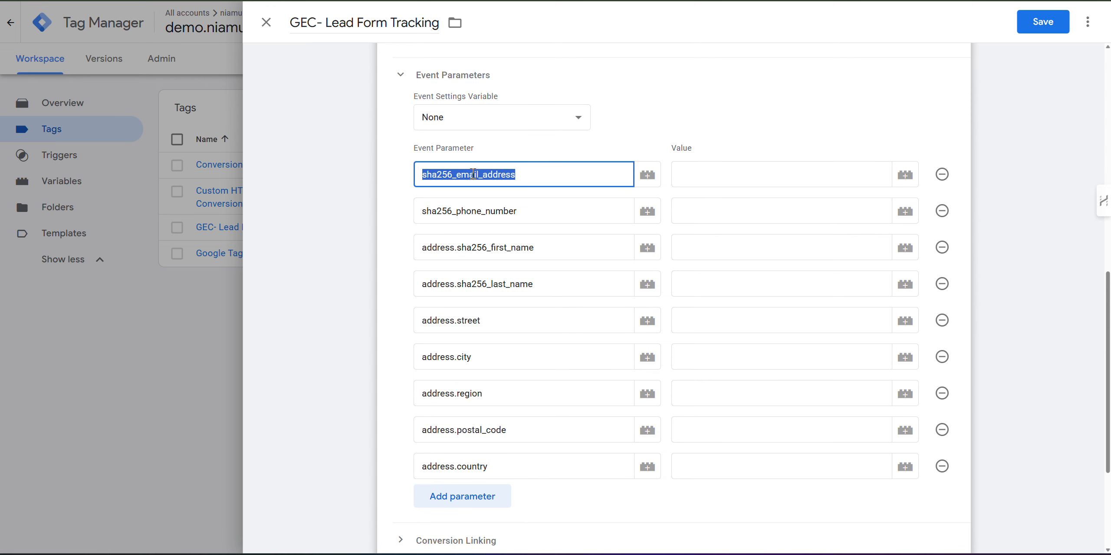
click(719, 183)
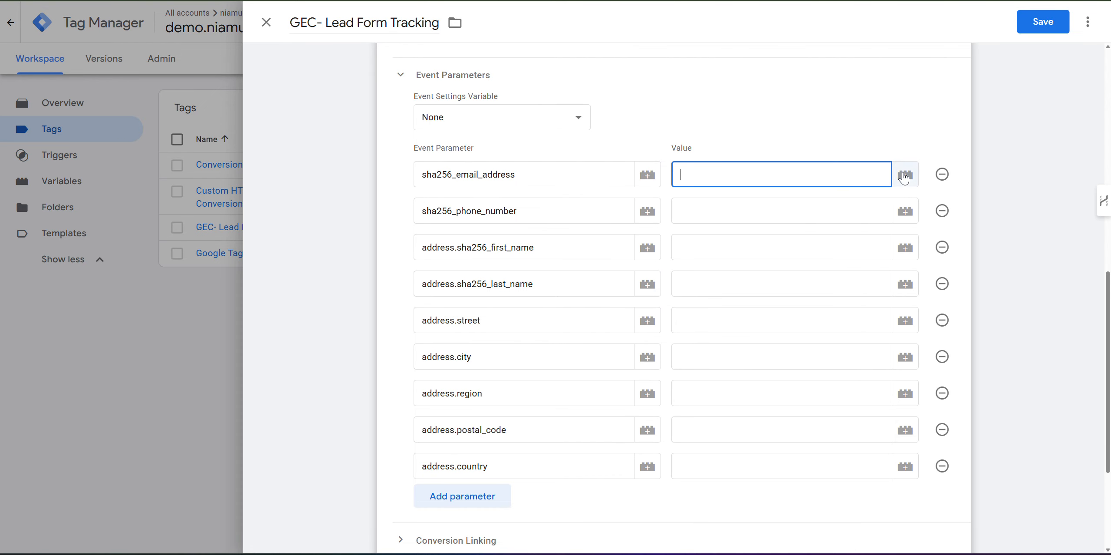
click(905, 175)
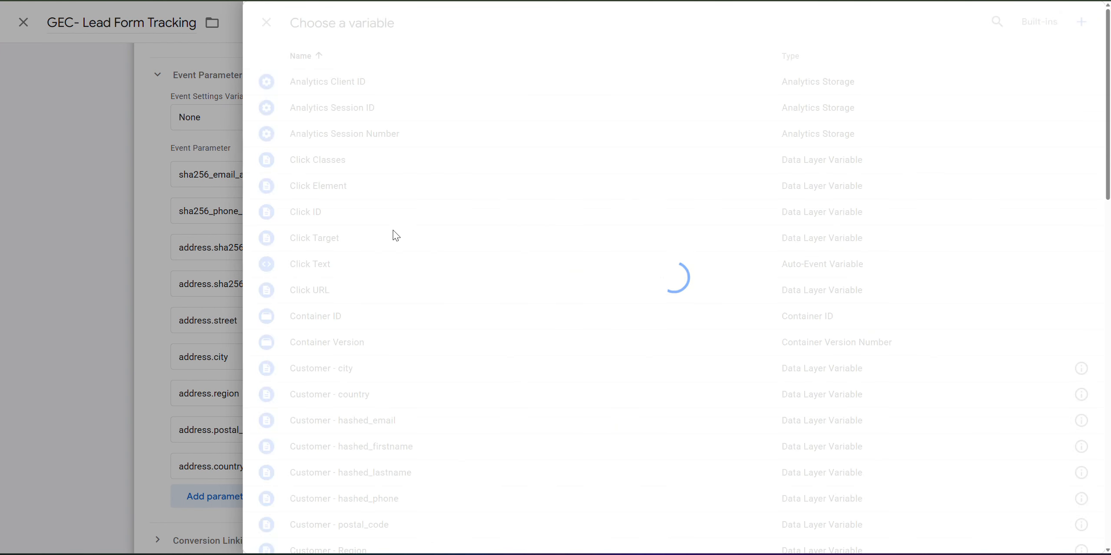
scroll(396, 243, down, 5)
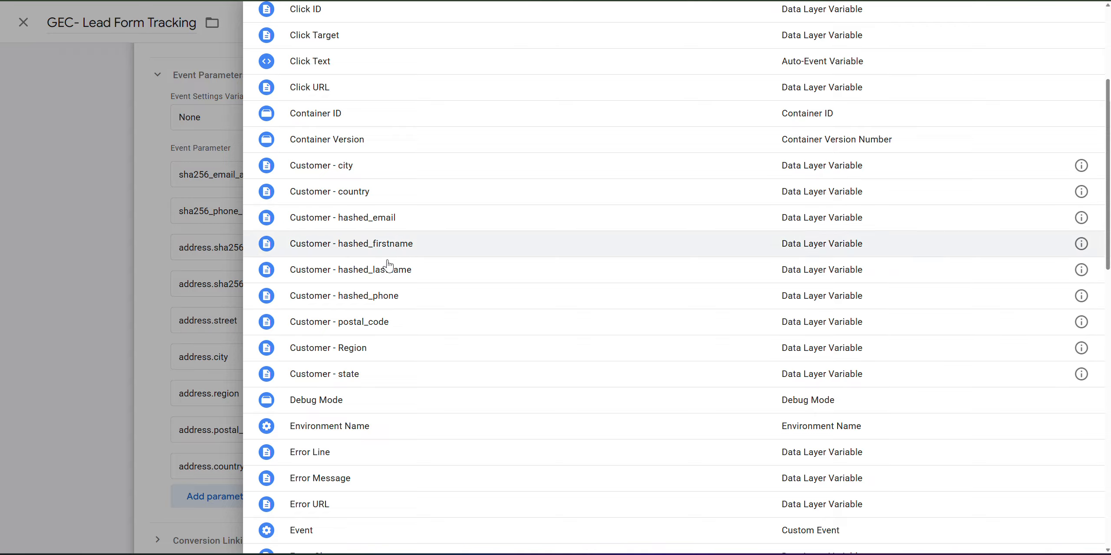
click(346, 224)
click(767, 215)
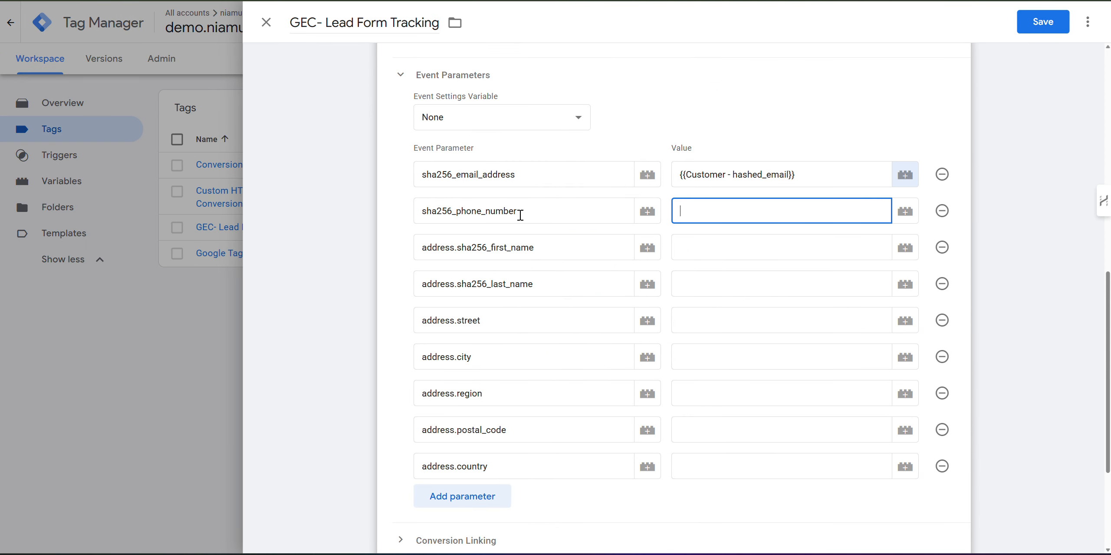
click(905, 211)
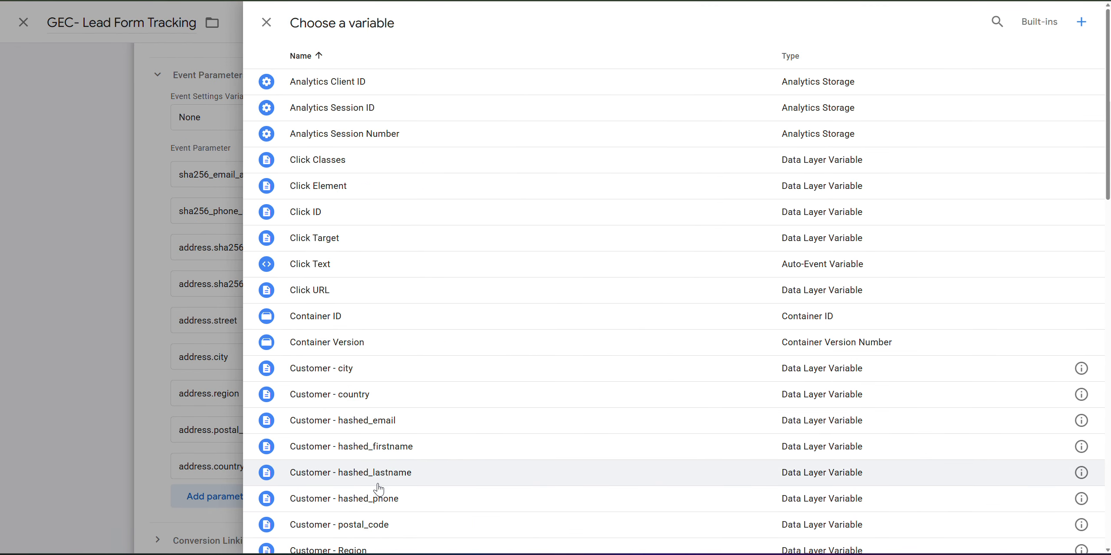
click(378, 498)
Map first and last name values to Customer - hashed_firstname and hashed_lastname, then pick street's variable.
click(877, 255)
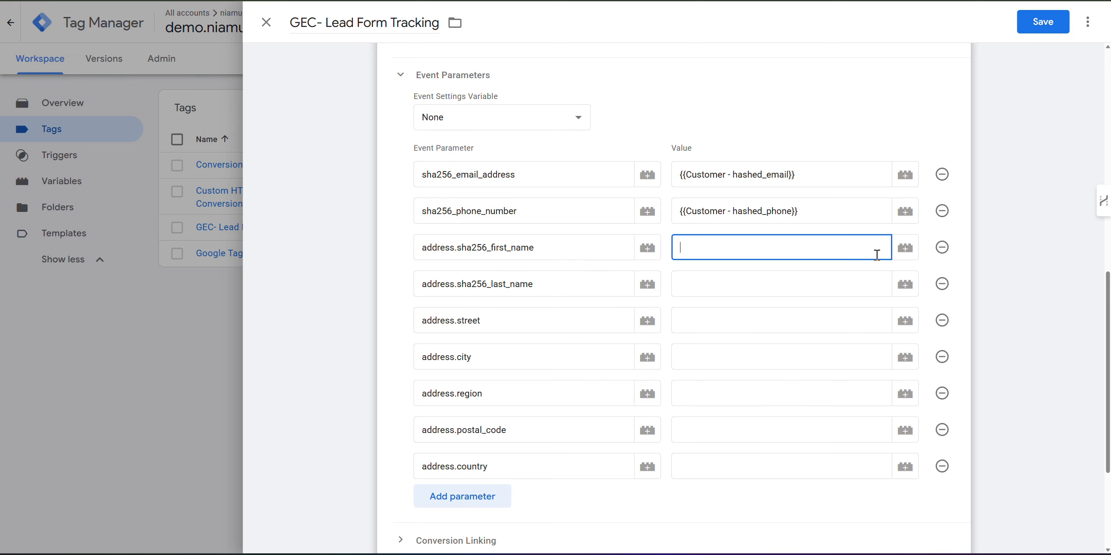
click(905, 248)
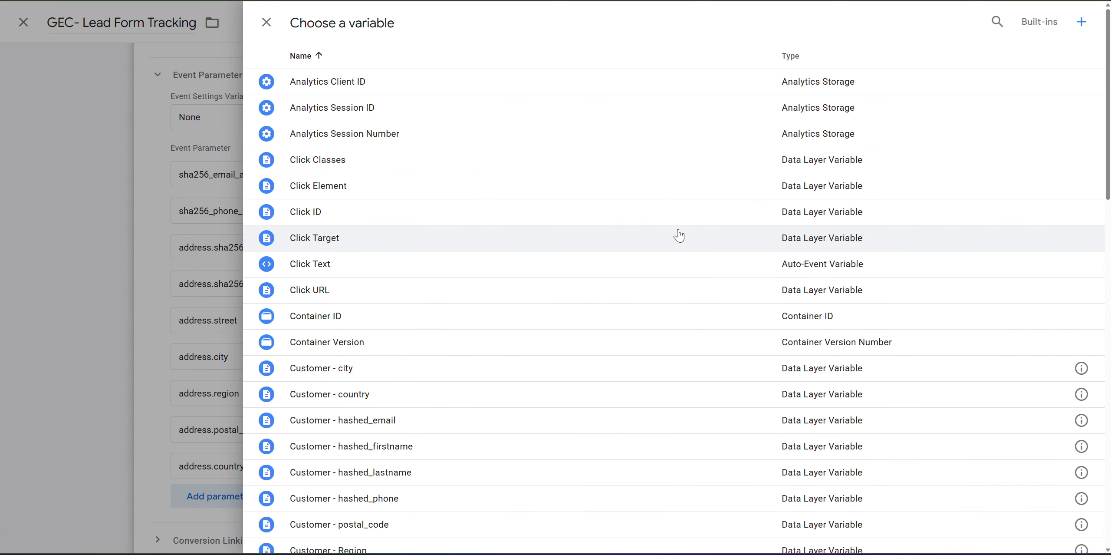
click(388, 482)
click(788, 247)
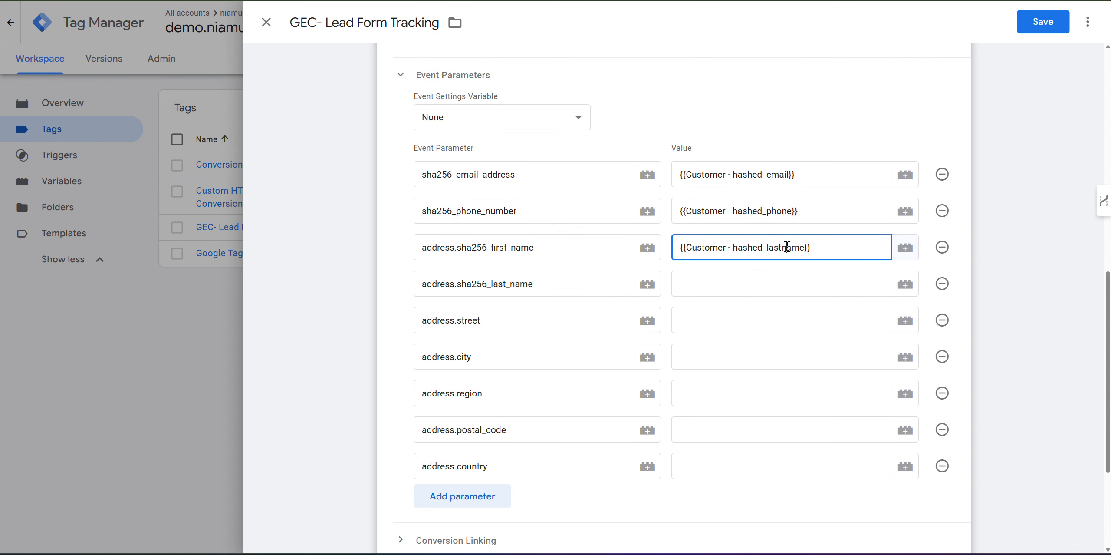
key(ctrl+a)
key(ctrl+c)
key(BackSpace)
click(732, 282)
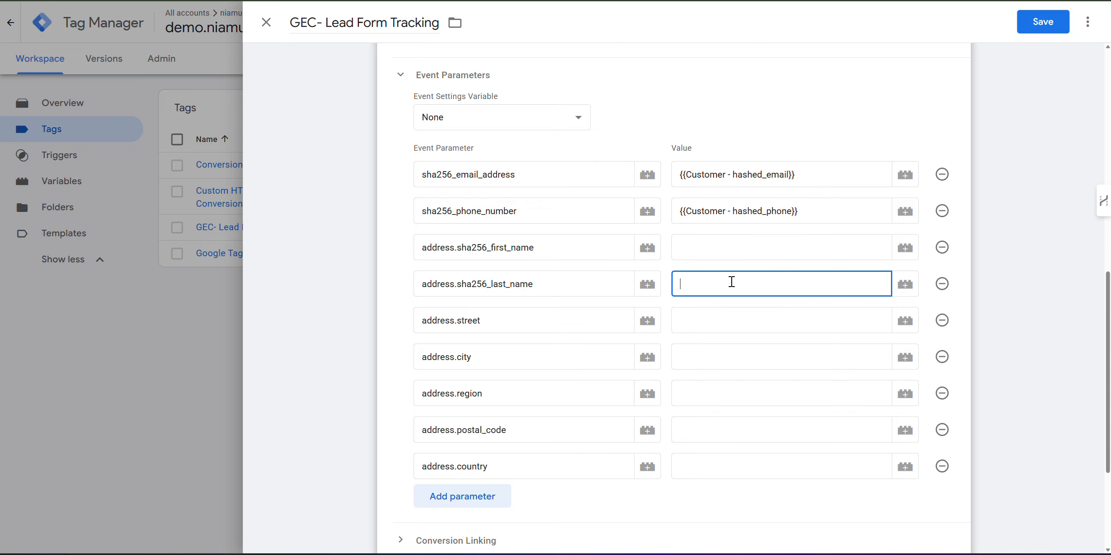
key(ctrl+v)
click(708, 249)
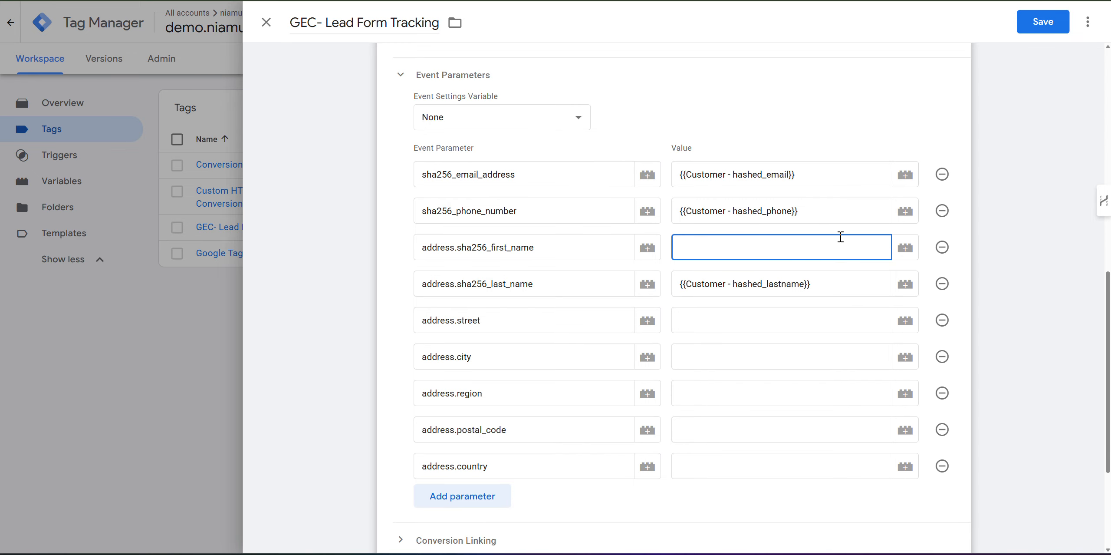
click(895, 247)
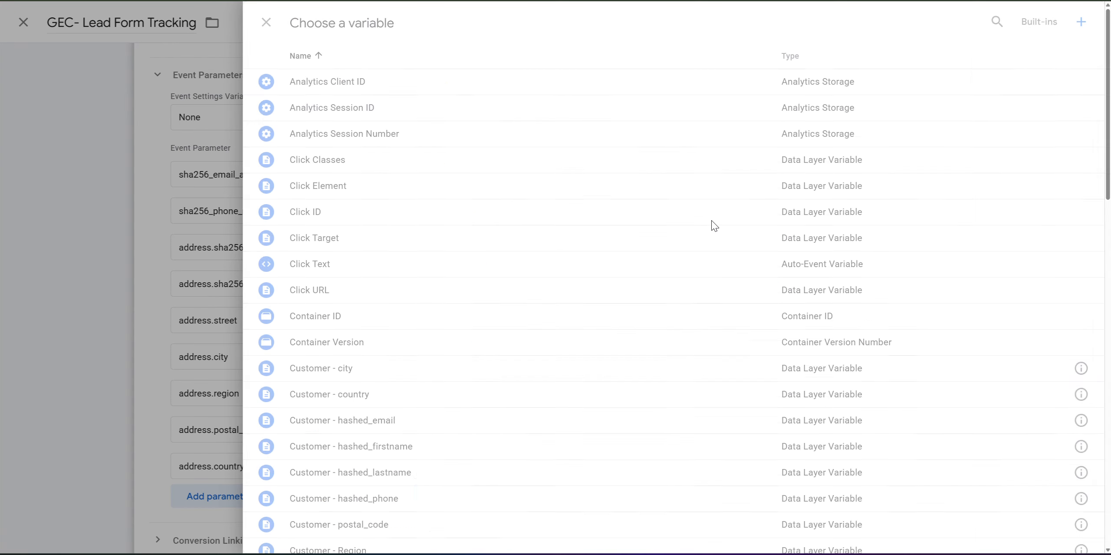
click(389, 456)
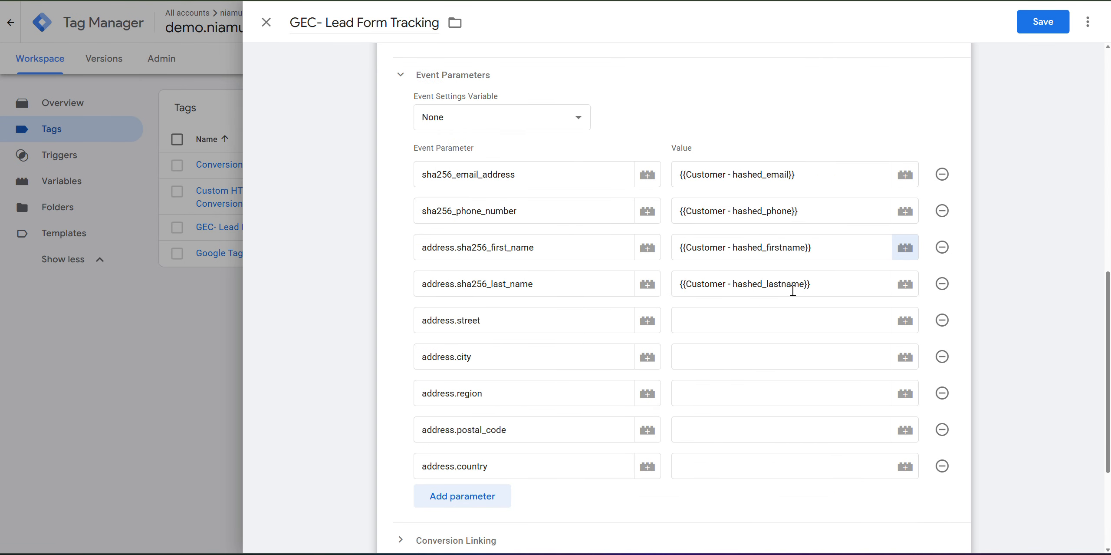
click(739, 319)
click(905, 320)
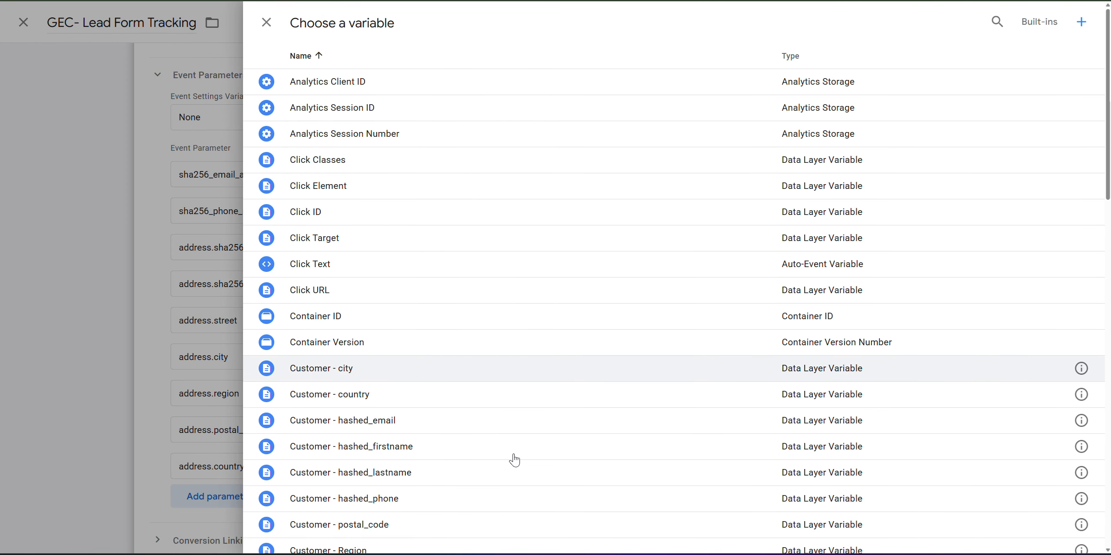
scroll(434, 508, down, 3)
Map address.city to Customer - city and address.region to Customer - Region.
click(366, 478)
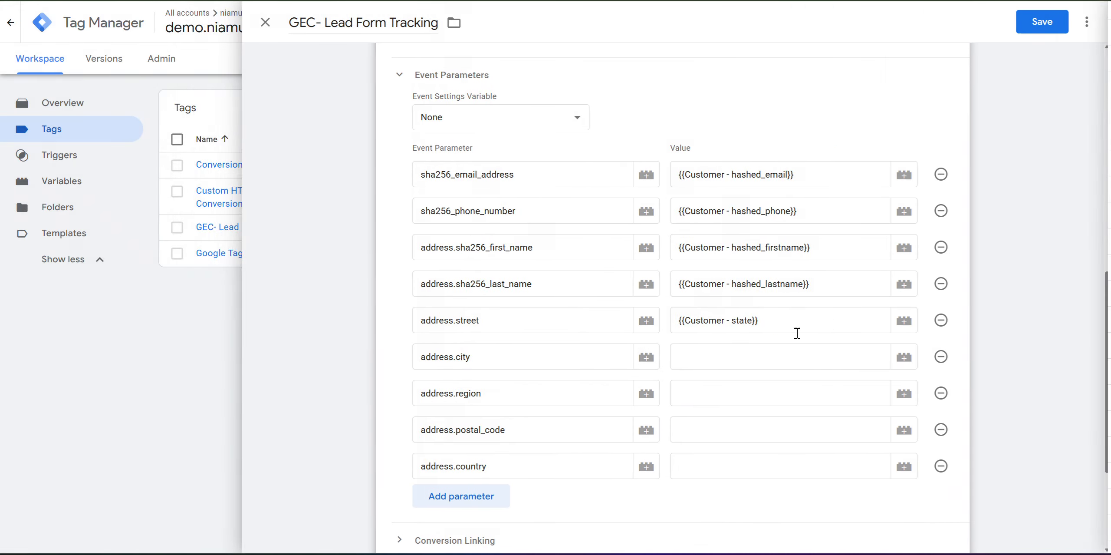
click(782, 352)
click(906, 356)
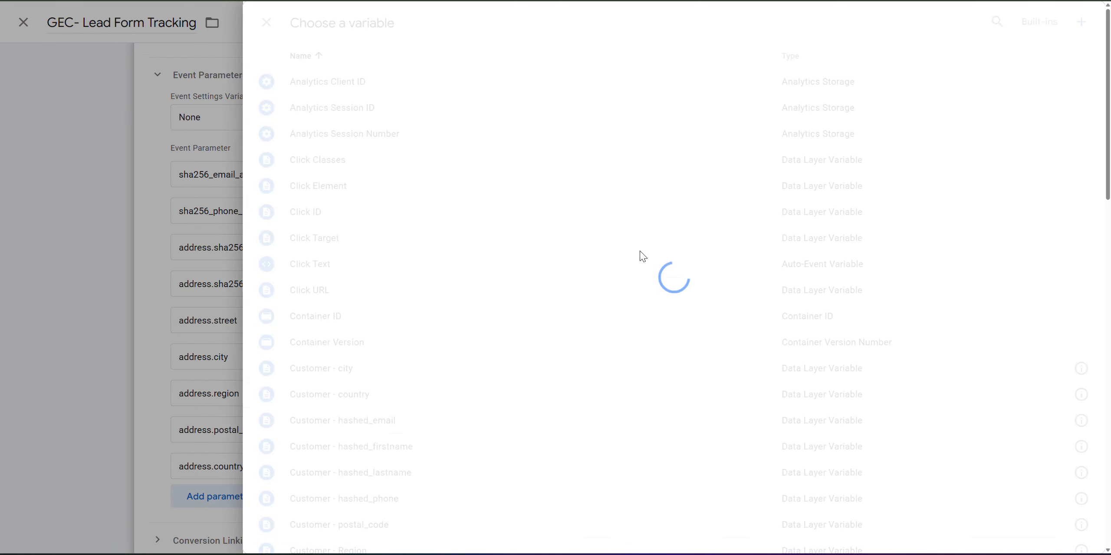
click(353, 369)
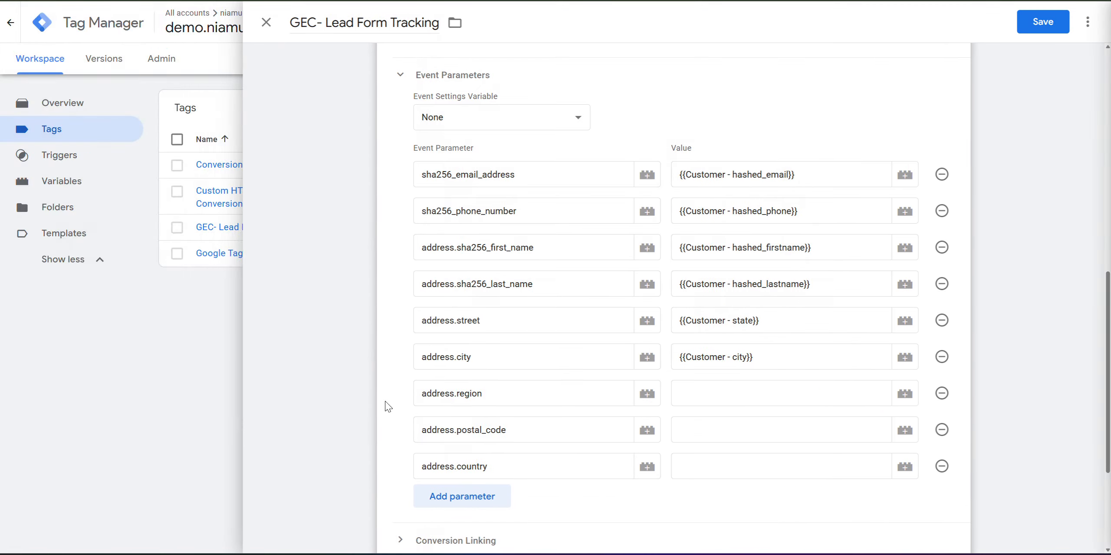
click(694, 405)
click(906, 394)
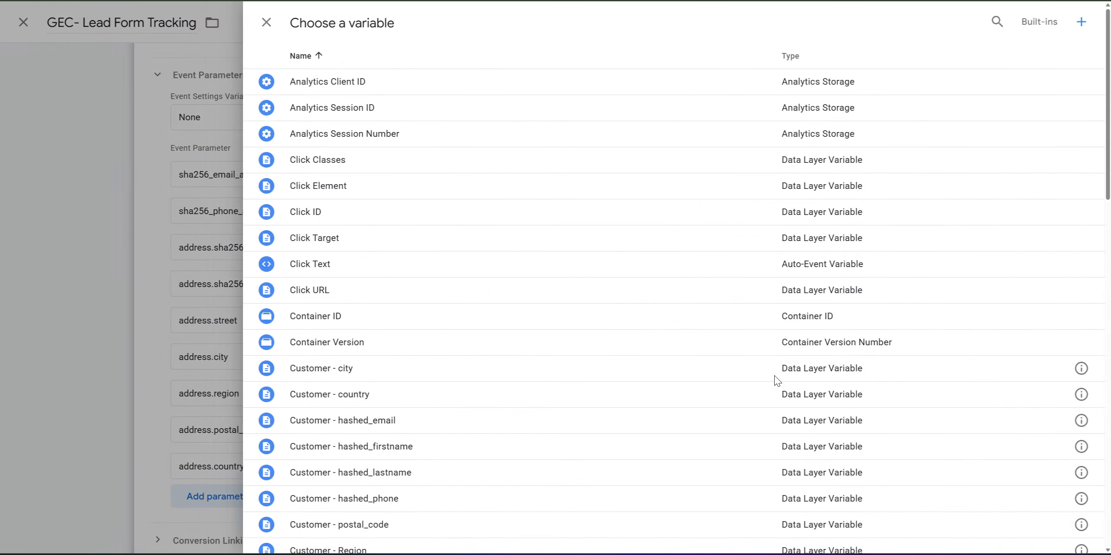
click(359, 548)
Map address.postal_code and address.country to their Customer variables and save the tag.
click(710, 436)
click(907, 435)
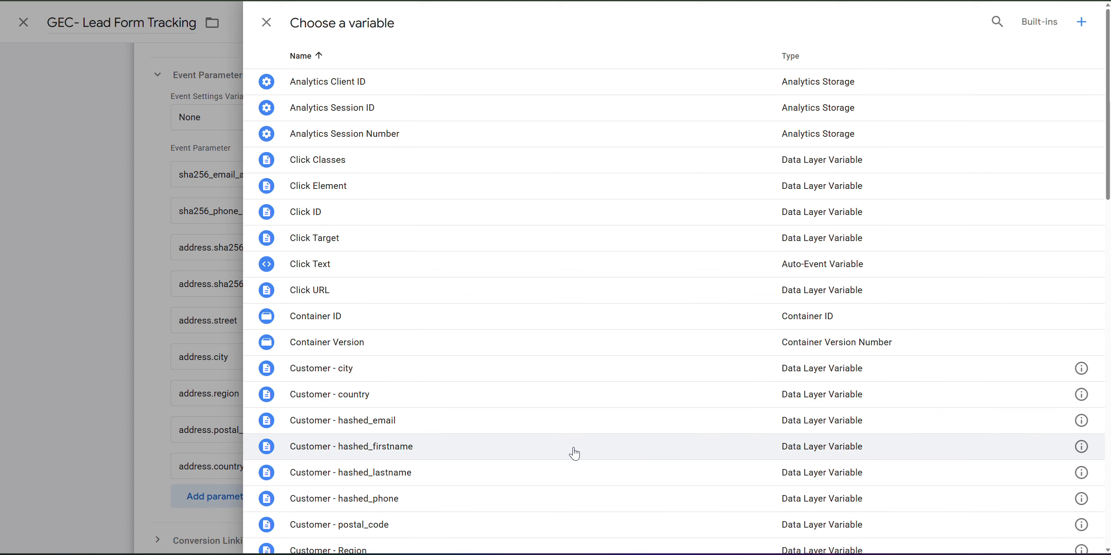
click(369, 525)
click(708, 469)
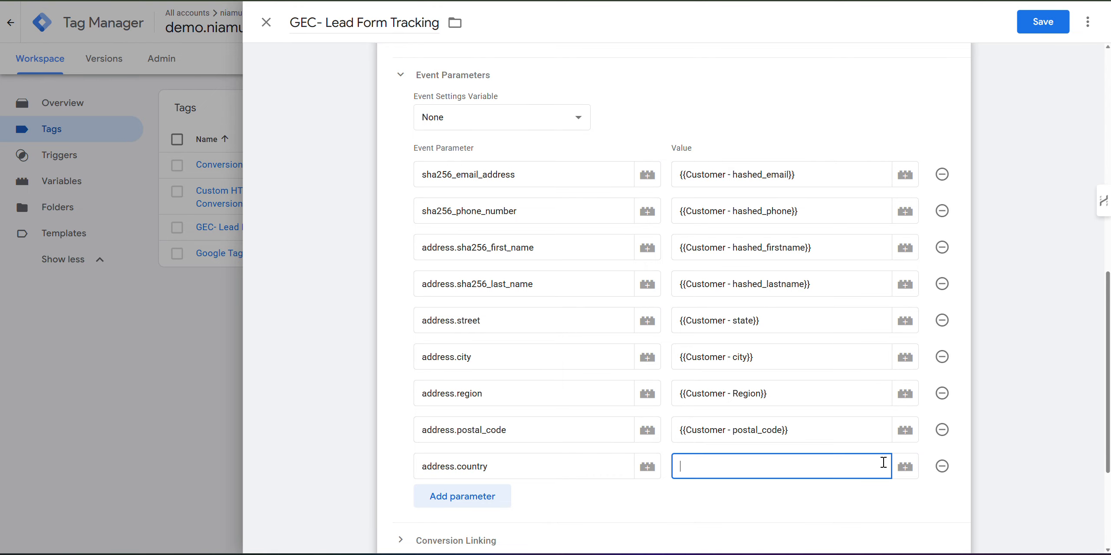
click(905, 467)
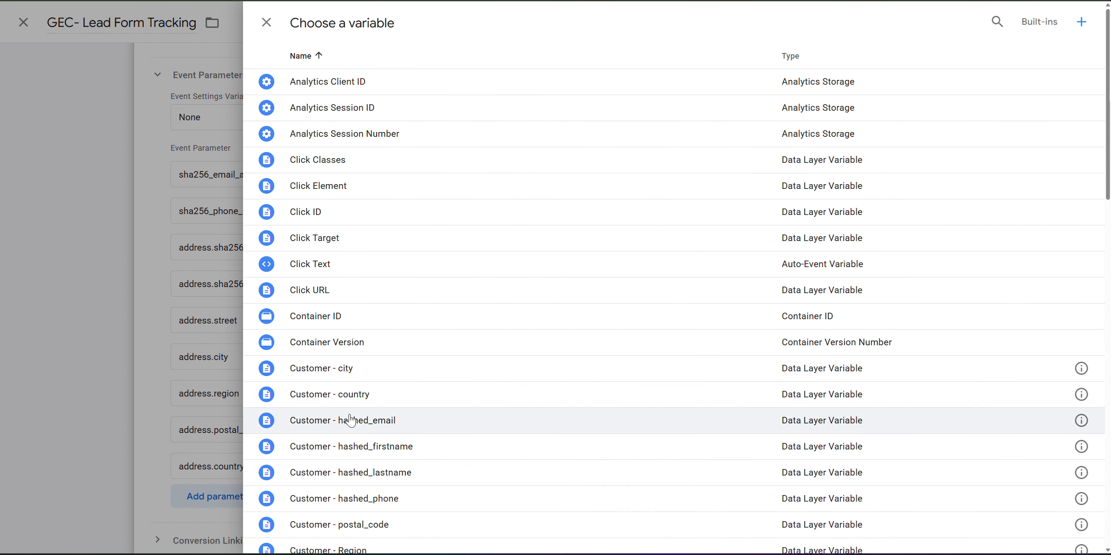
click(369, 395)
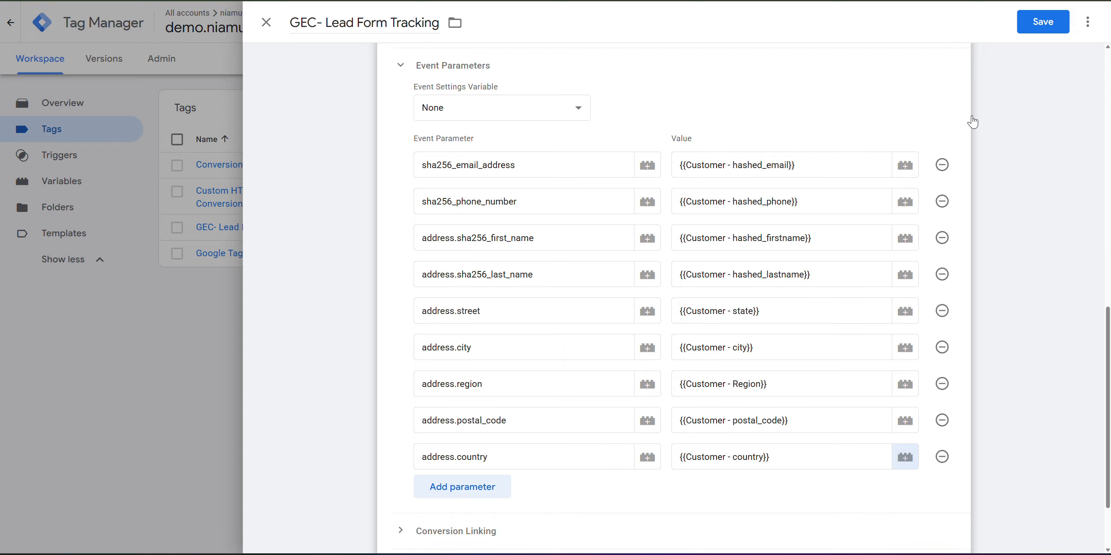
scroll(920, 165, down, 3)
click(1051, 22)
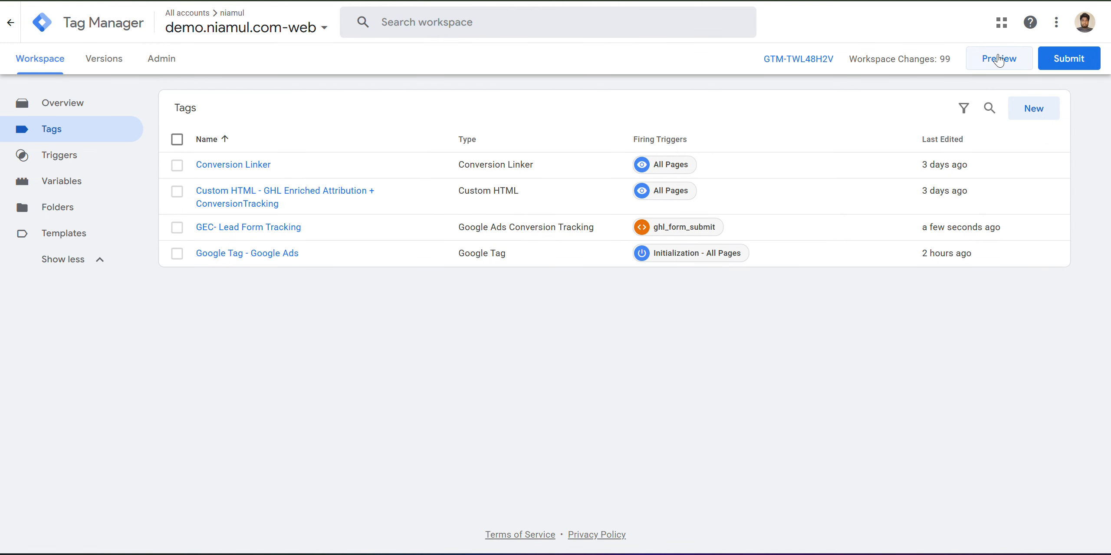
Start a Preview debug session connected to mdniamul.com and switch to the form page.
click(998, 60)
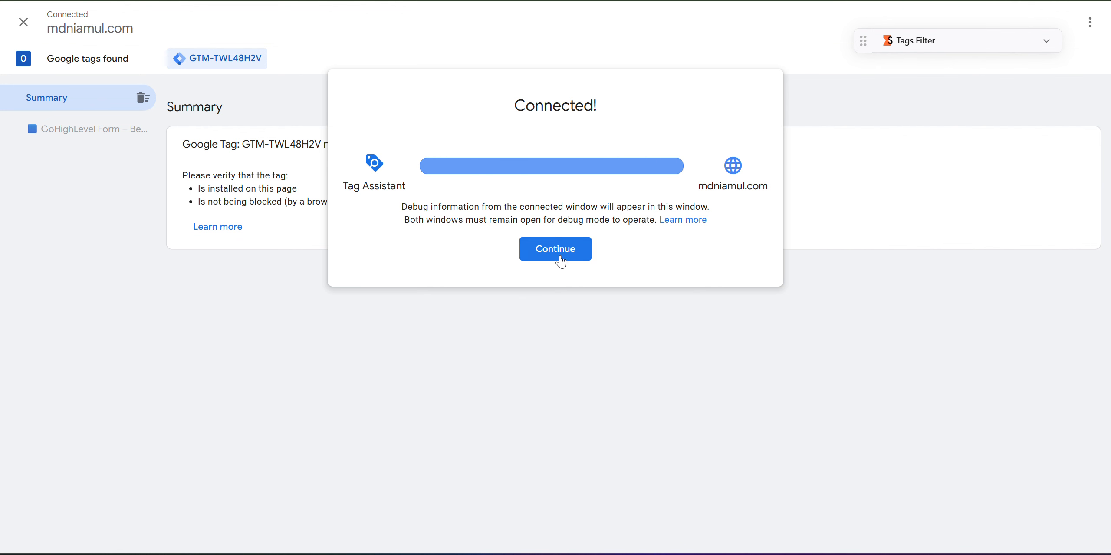
click(560, 258)
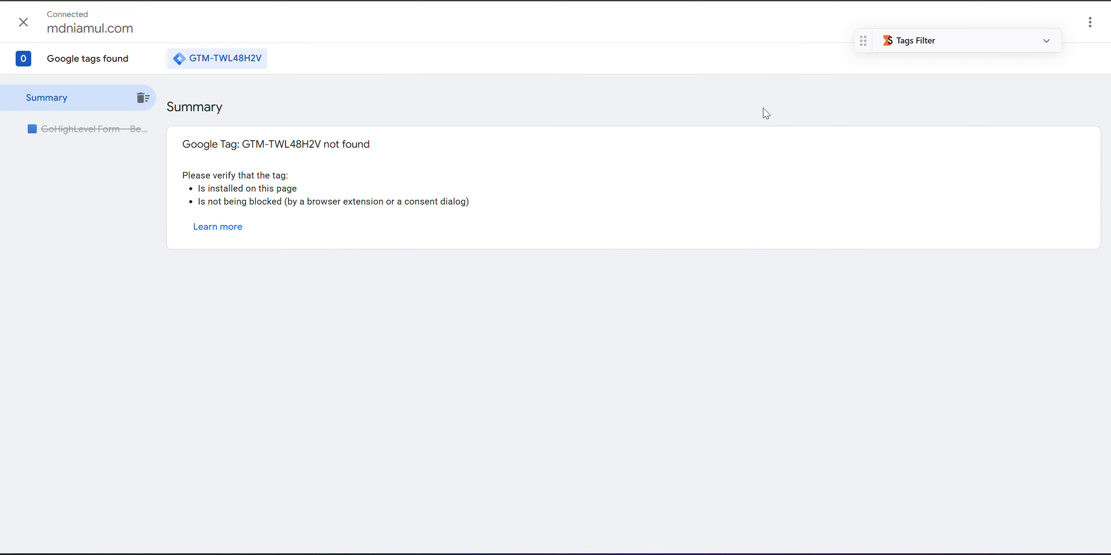
key(ctrl+Tab)
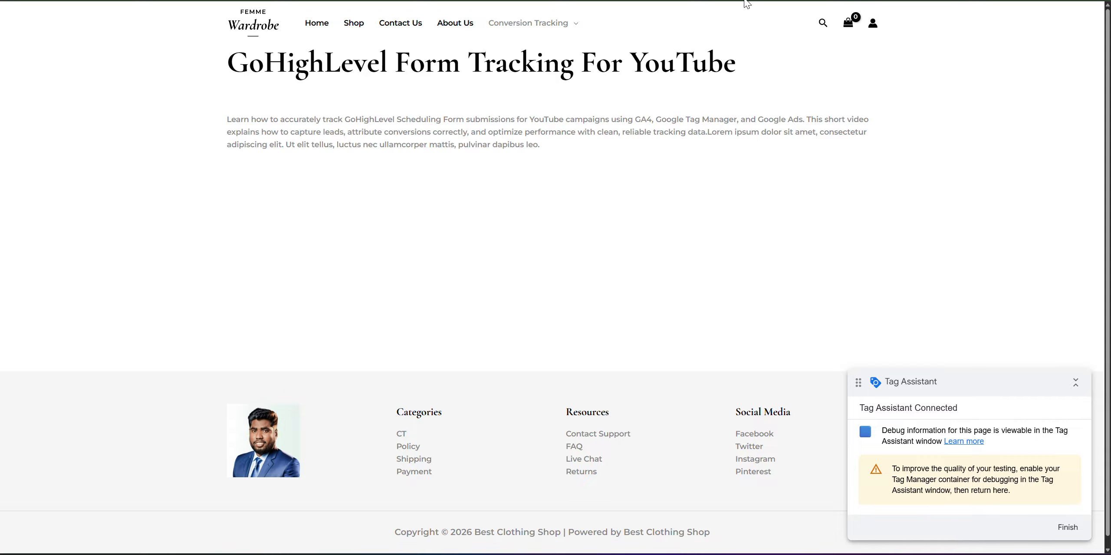
Resume the saved test lead and resubmit the GoHighLevel form, checking the debug session.
key(ctrl+shift+Tab)
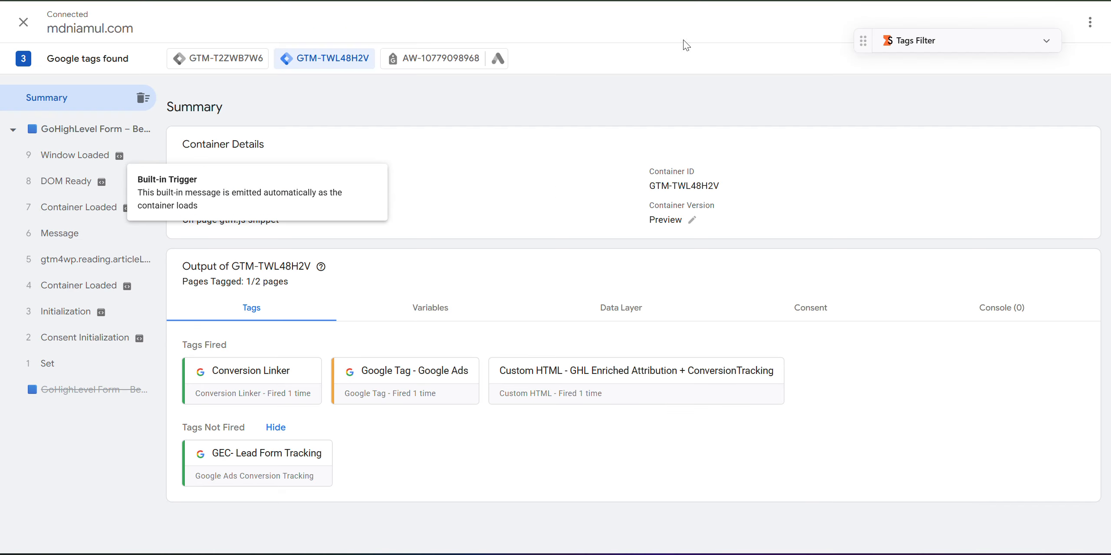
key(ctrl+Tab)
scroll(534, 225, down, 2)
scroll(534, 224, up, 2)
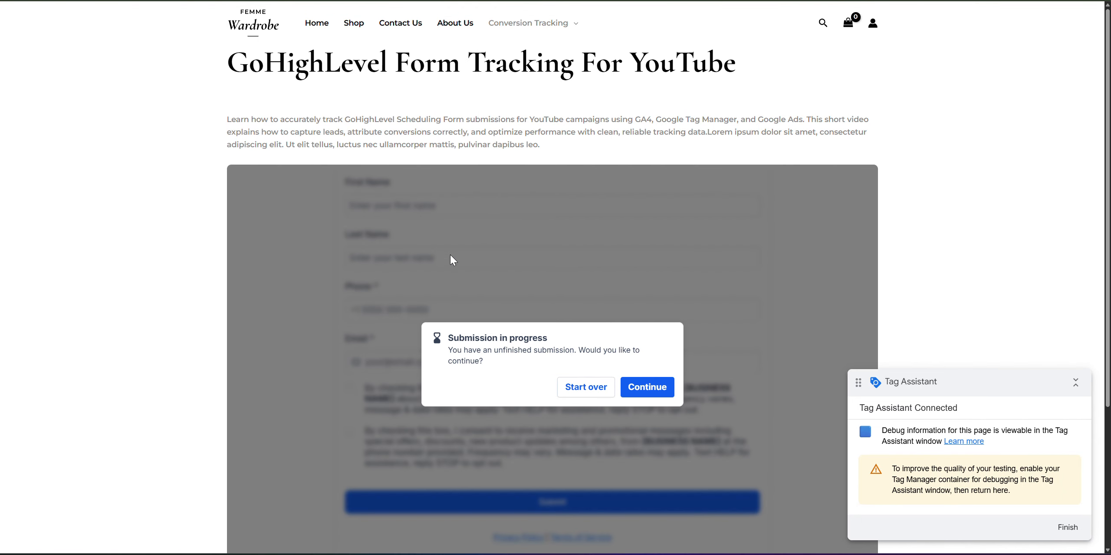
click(647, 384)
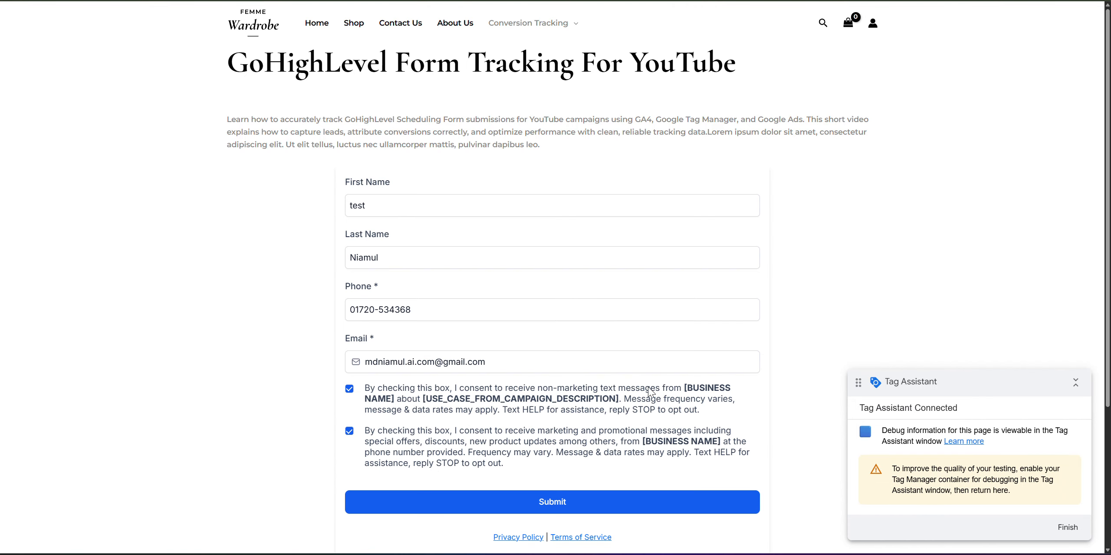
scroll(476, 335, down, 2)
click(372, 203)
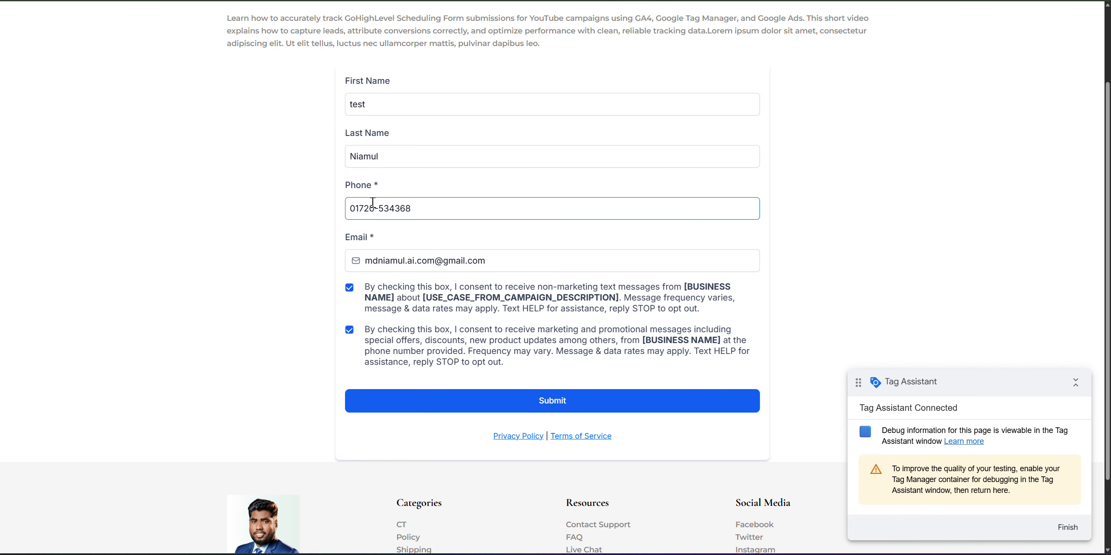
click(489, 152)
click(580, 399)
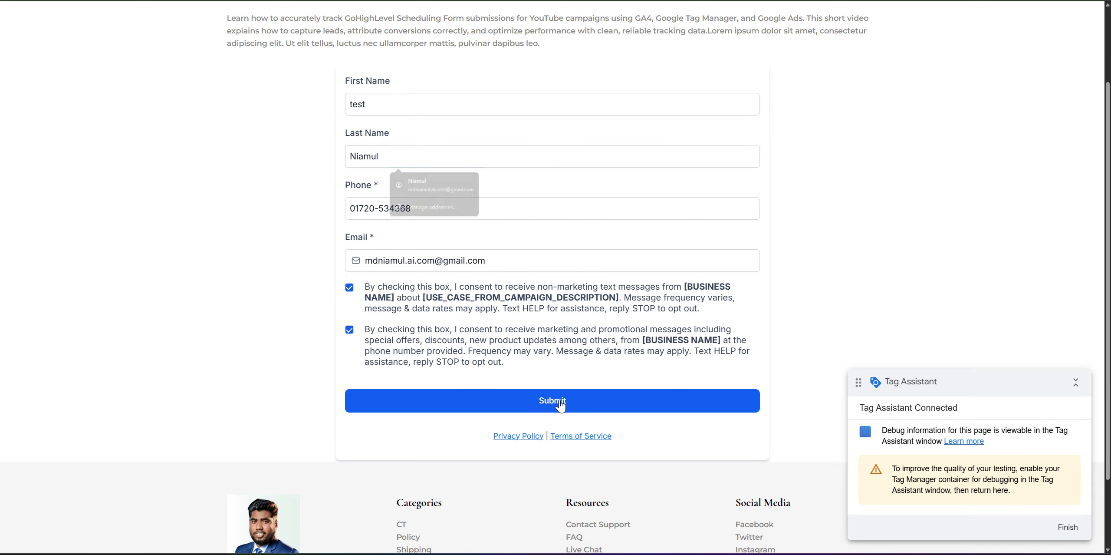
click(499, 0)
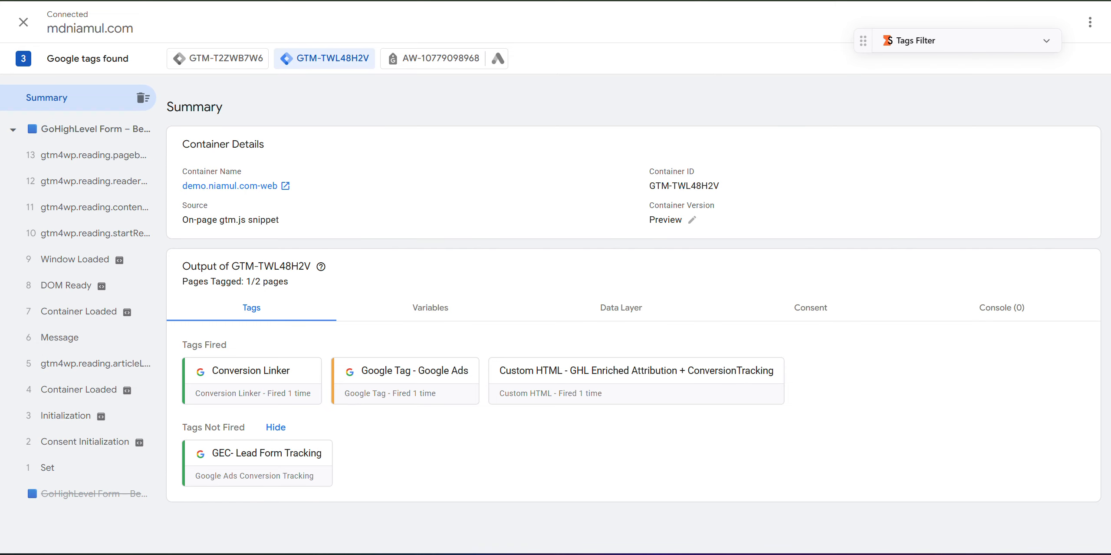
click(608, 0)
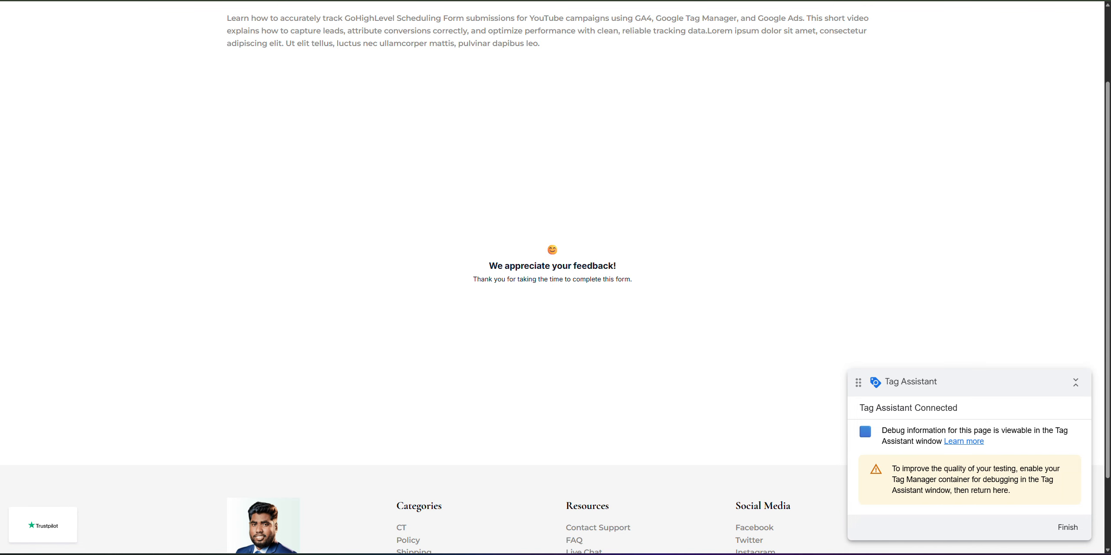
Review the ghl_form_submit dataLayer.push payload, then open the fired GEC- Lead Form Tracking tag.
click(738, 1)
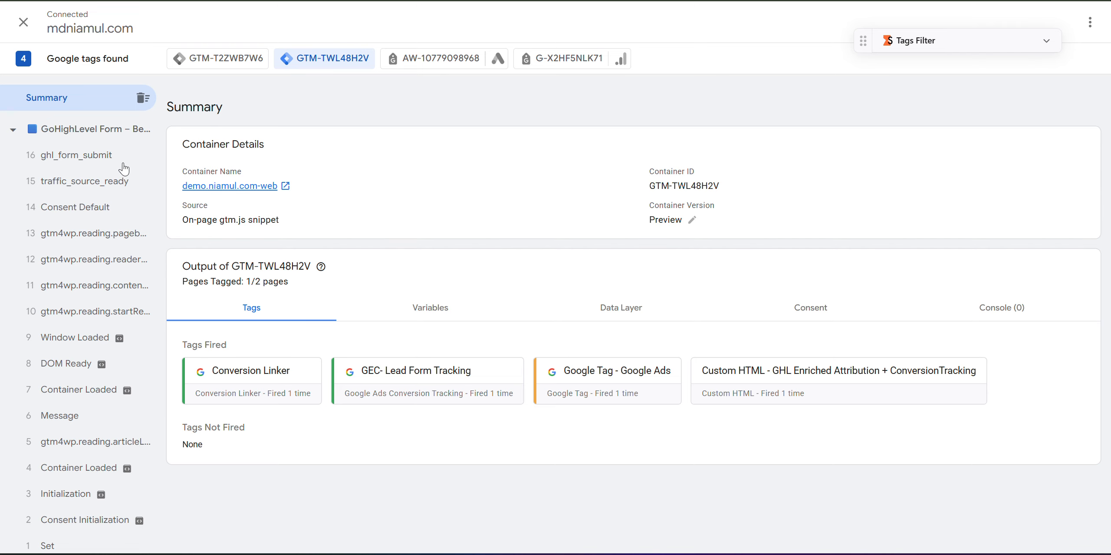
click(76, 161)
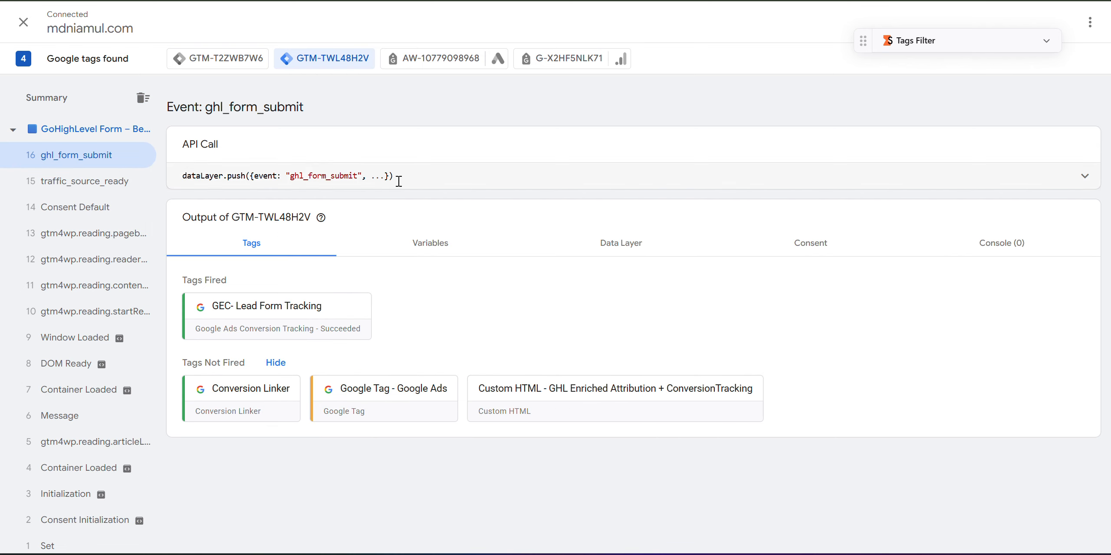
click(486, 188)
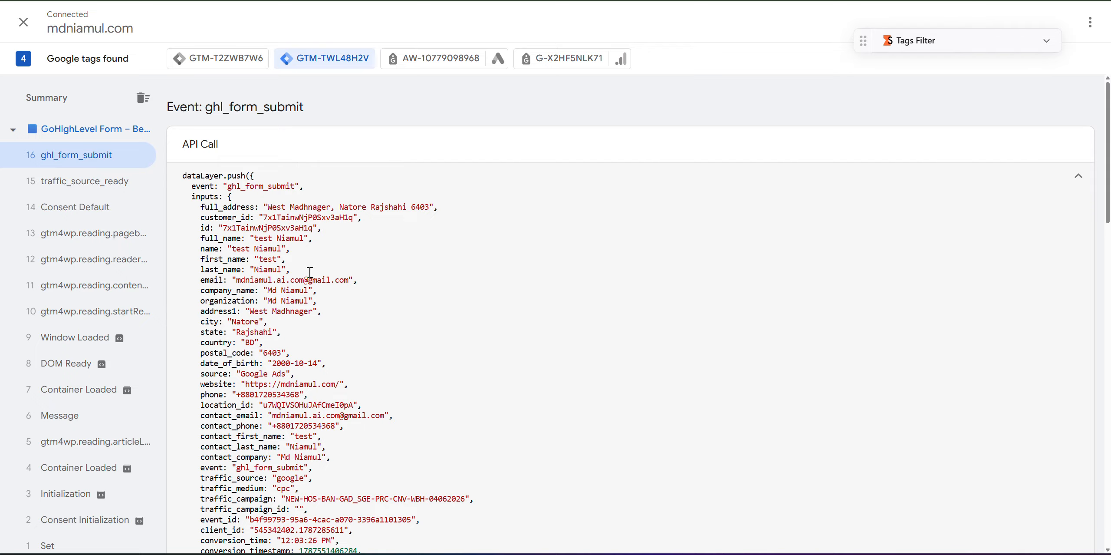
scroll(310, 273, down, 7)
scroll(251, 283, up, 5)
drag(329, 460, 232, 242)
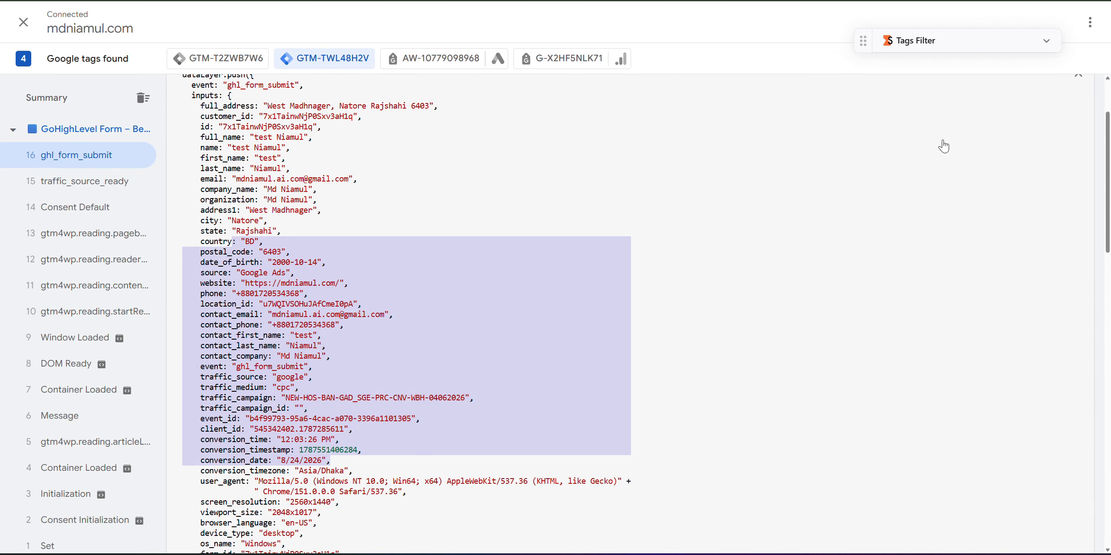
scroll(1036, 124, up, 3)
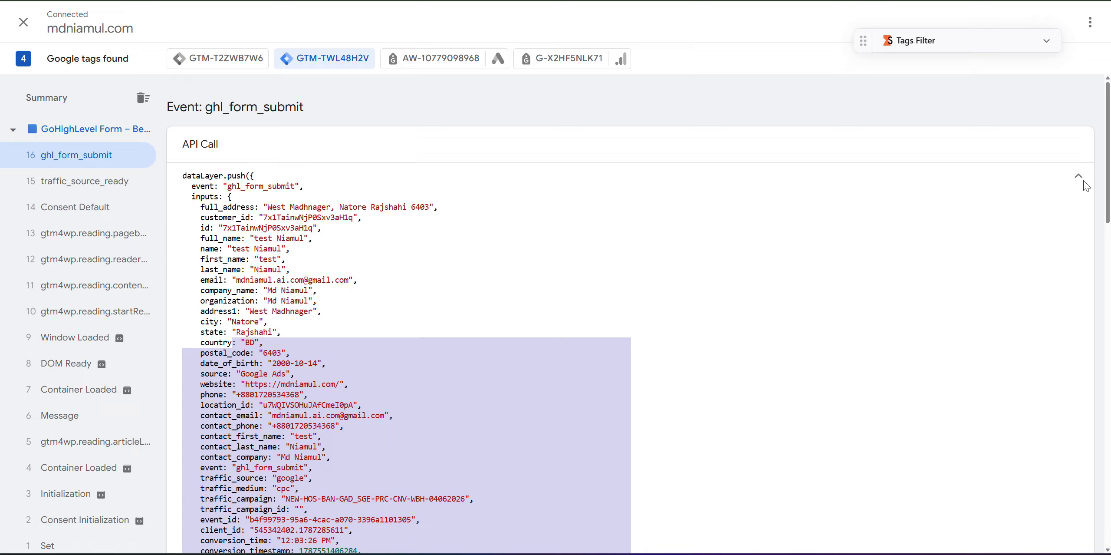
click(1070, 191)
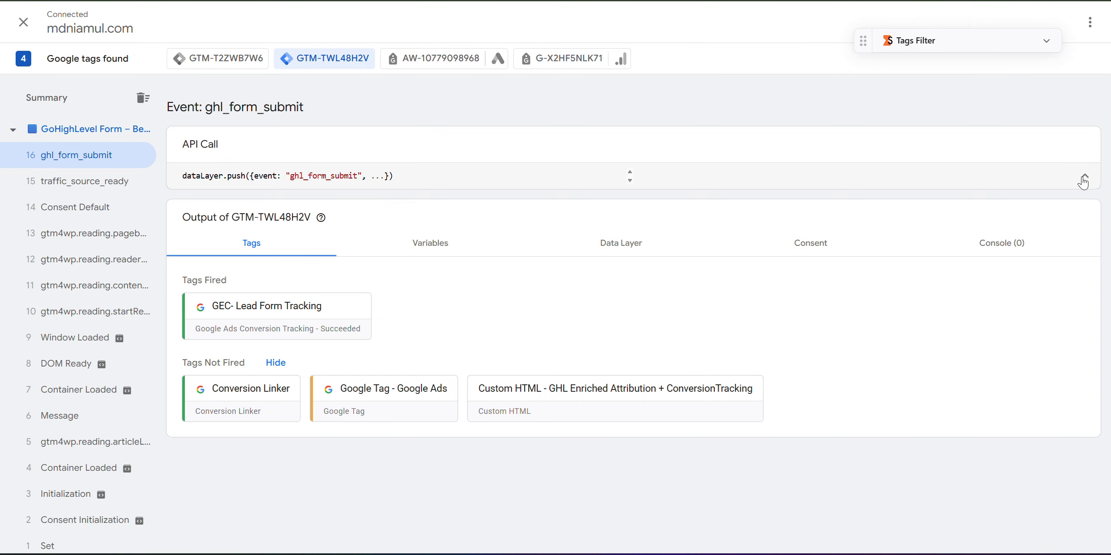
click(298, 337)
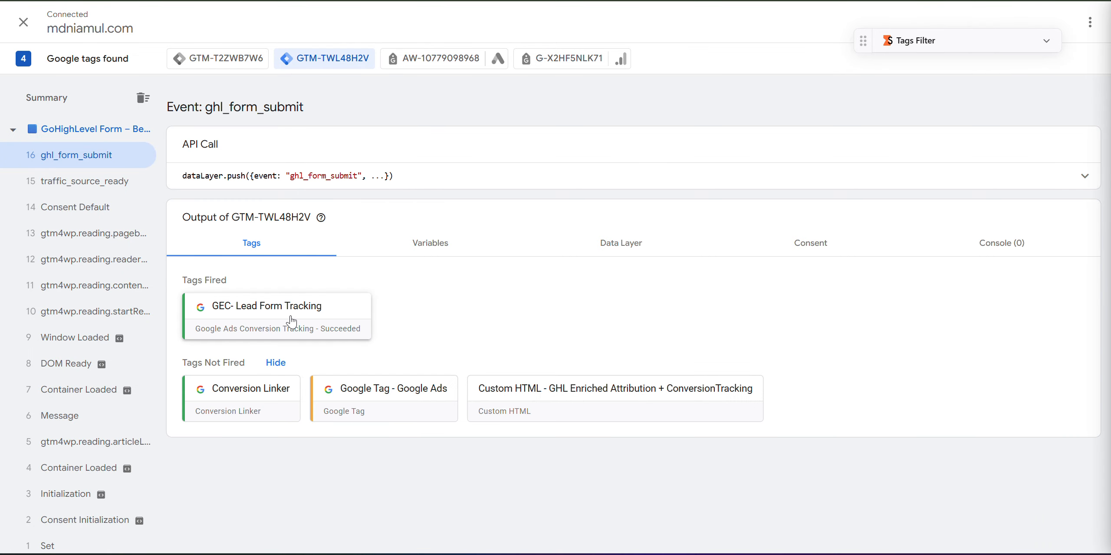
Inspect the tag's hashed phone, first name and address.street values in eventSettingsTable.
scroll(616, 300, down, 2)
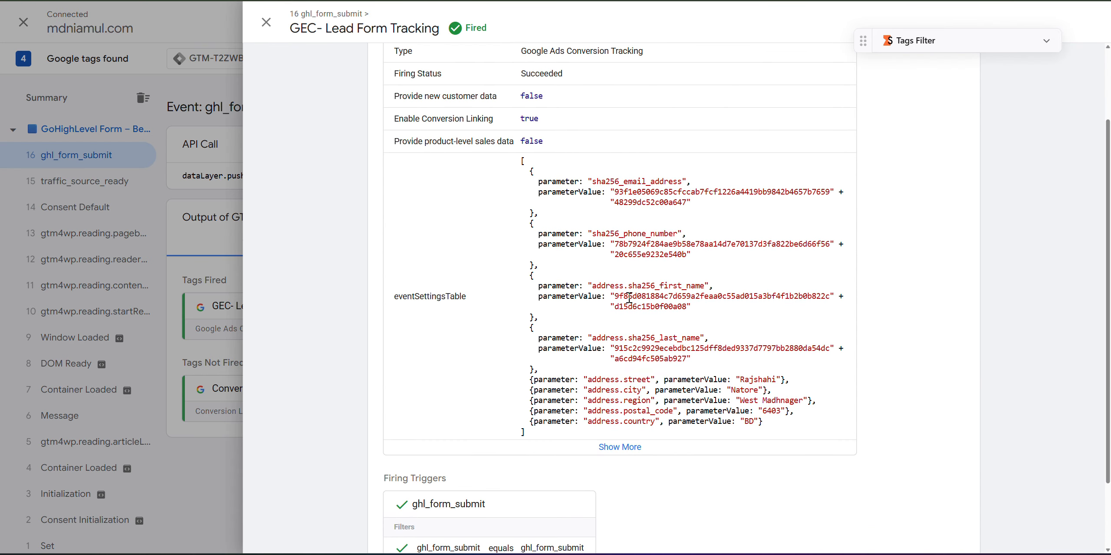
drag(588, 176, 680, 195)
drag(583, 238, 702, 257)
drag(566, 295, 682, 295)
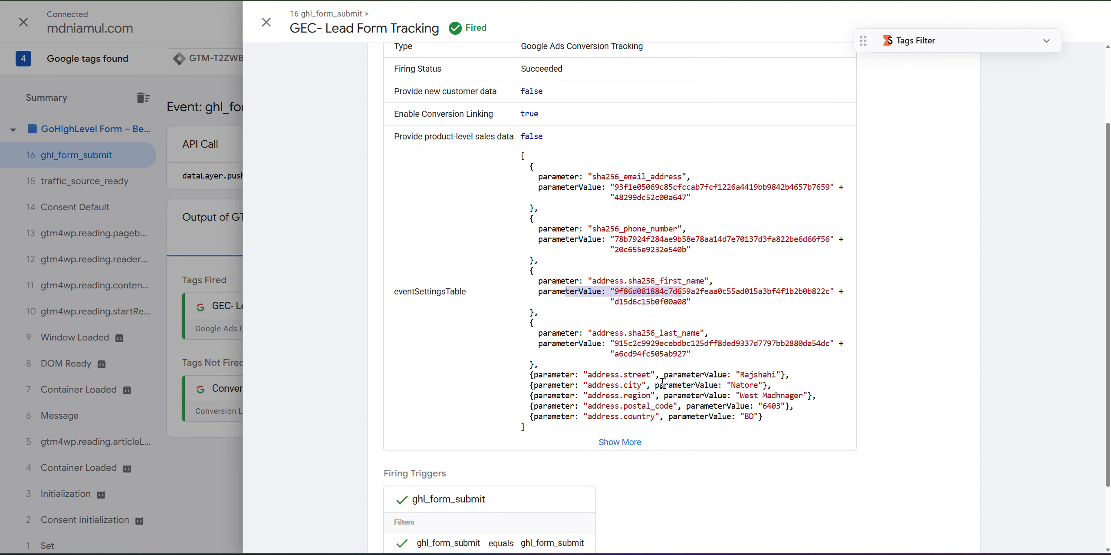
click(662, 384)
drag(548, 376, 776, 376)
click(724, 400)
drag(774, 412, 633, 374)
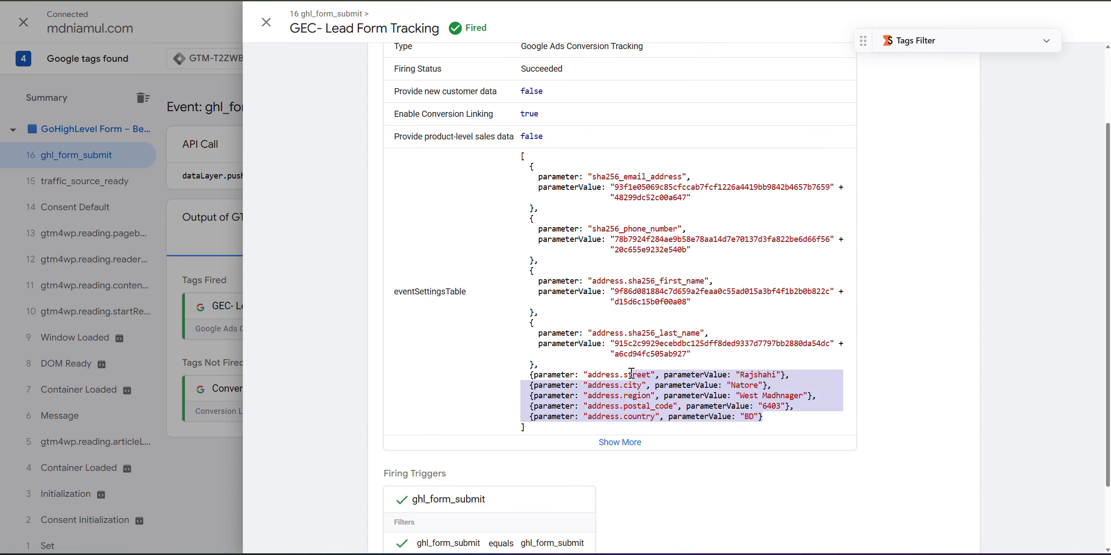
scroll(573, 290, up, 2)
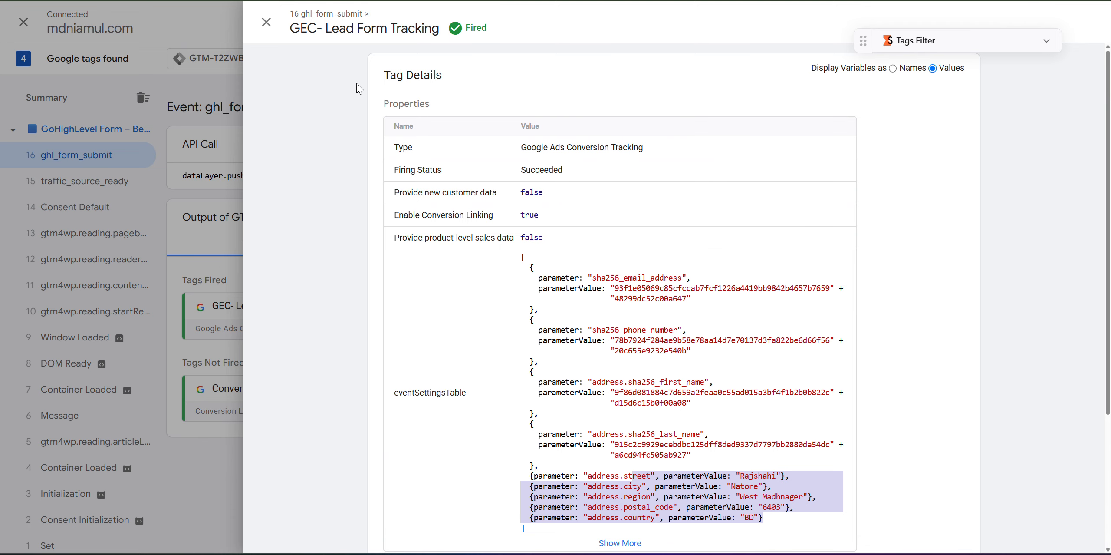
Close the tag details and return to the container Summary showing all four tags fired.
click(267, 21)
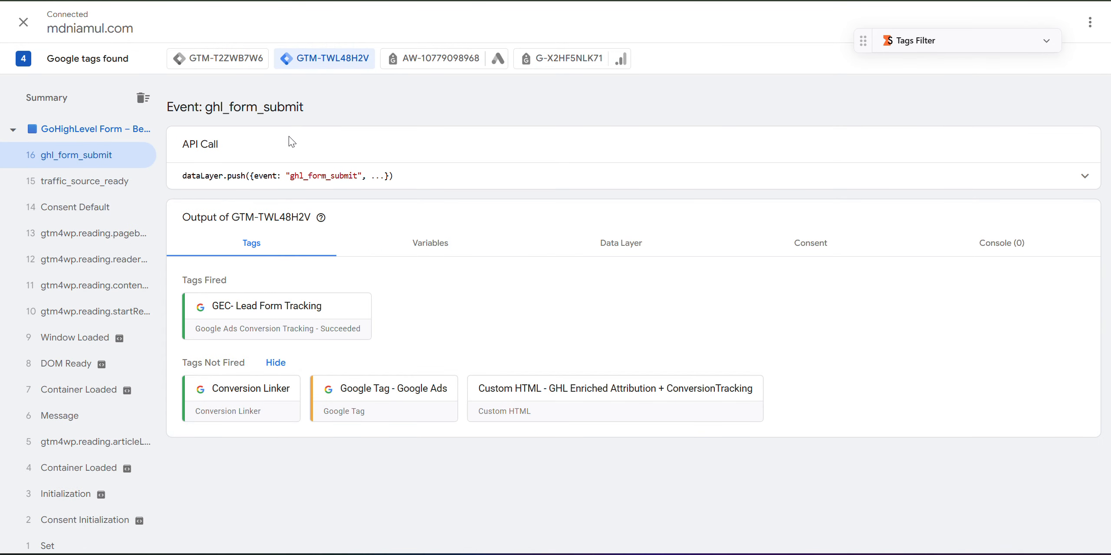
click(63, 108)
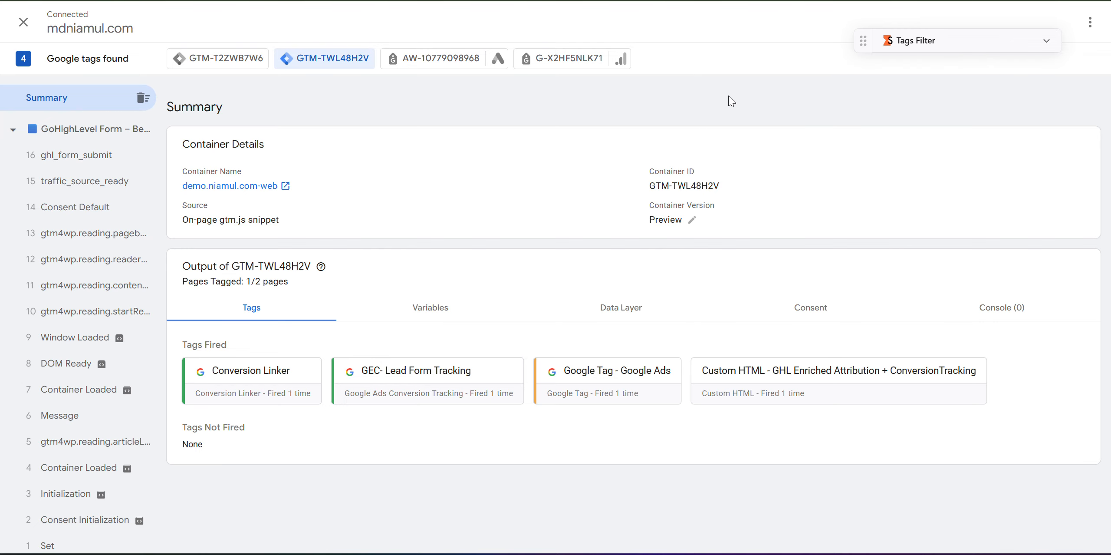
drag(863, 41, 881, 25)
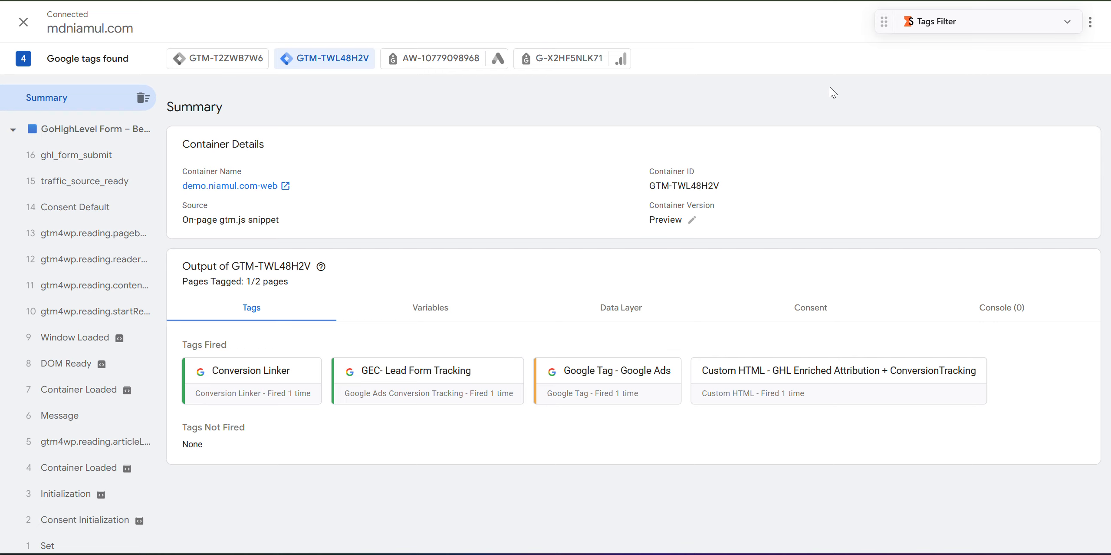